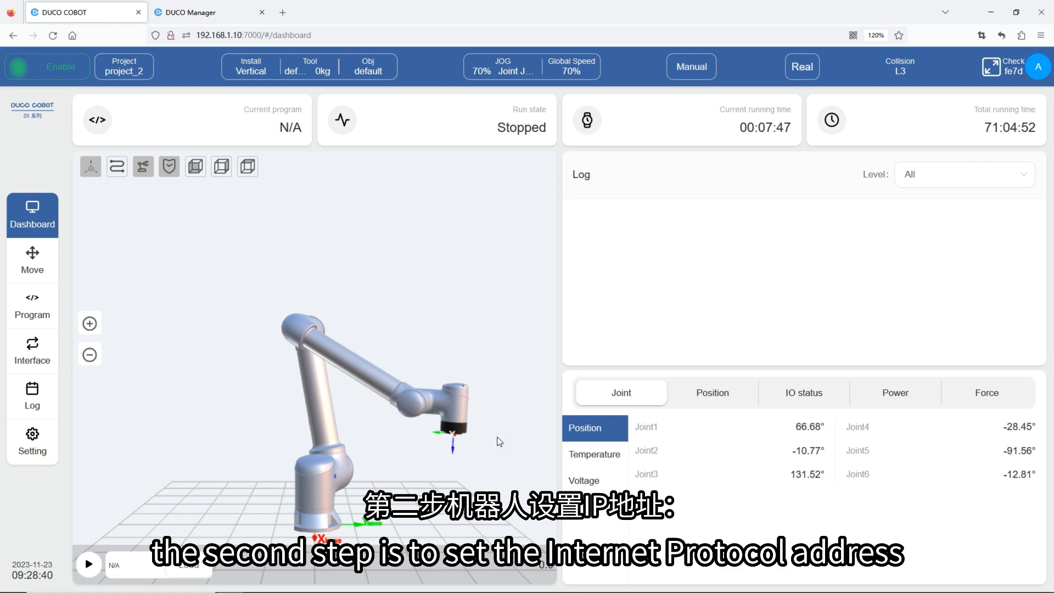
- Open the robot's network configuration page in DUCO Manager from the system settings
click(1038, 74)
click(994, 147)
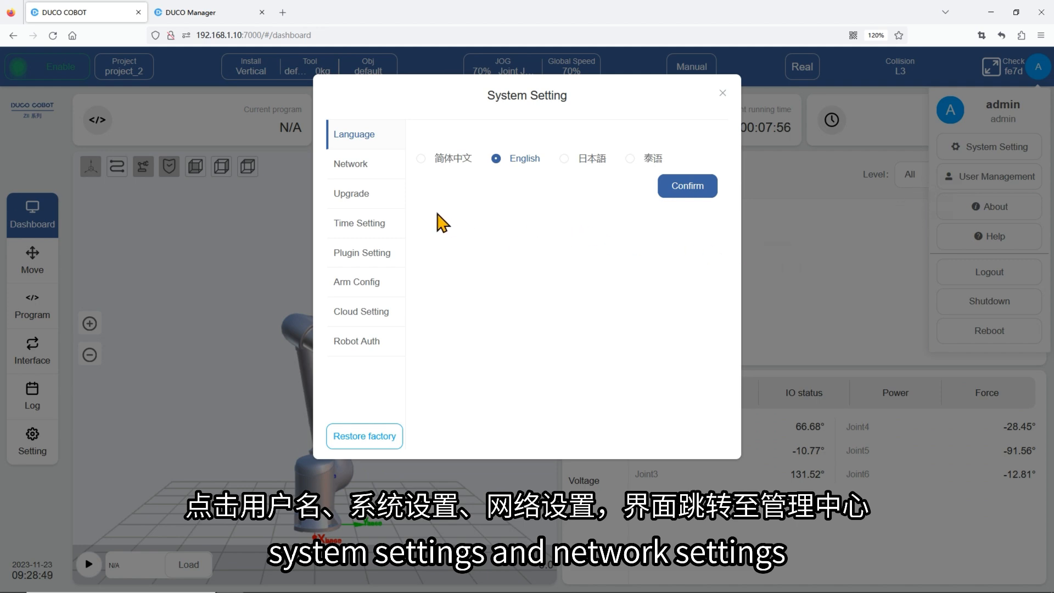
click(374, 166)
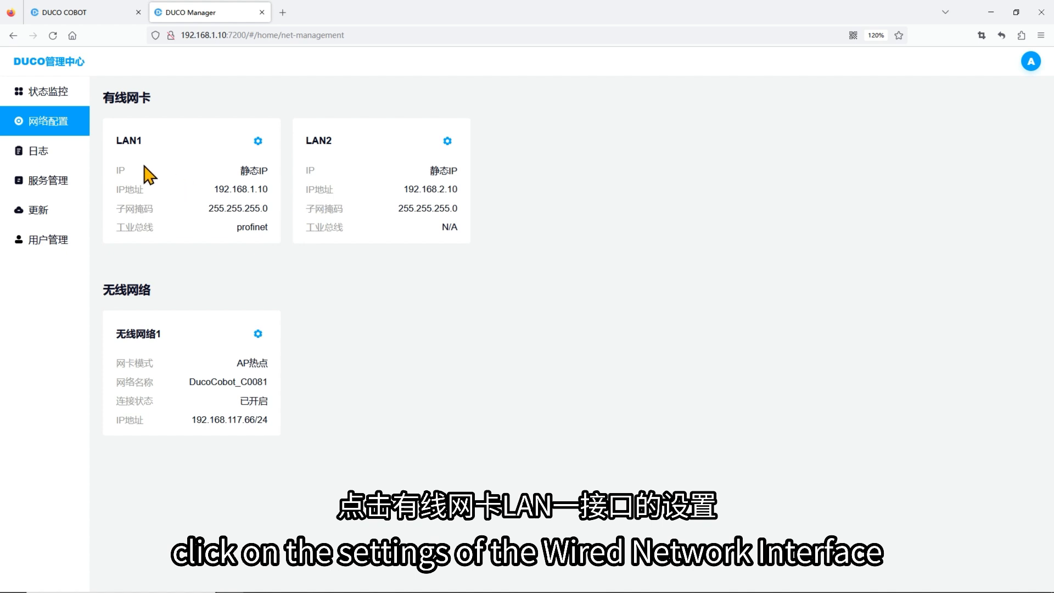
- Configure the wired LAN1 interface with static IP address 192.168.1.10 and subnet mask 255.255.255.0
click(257, 141)
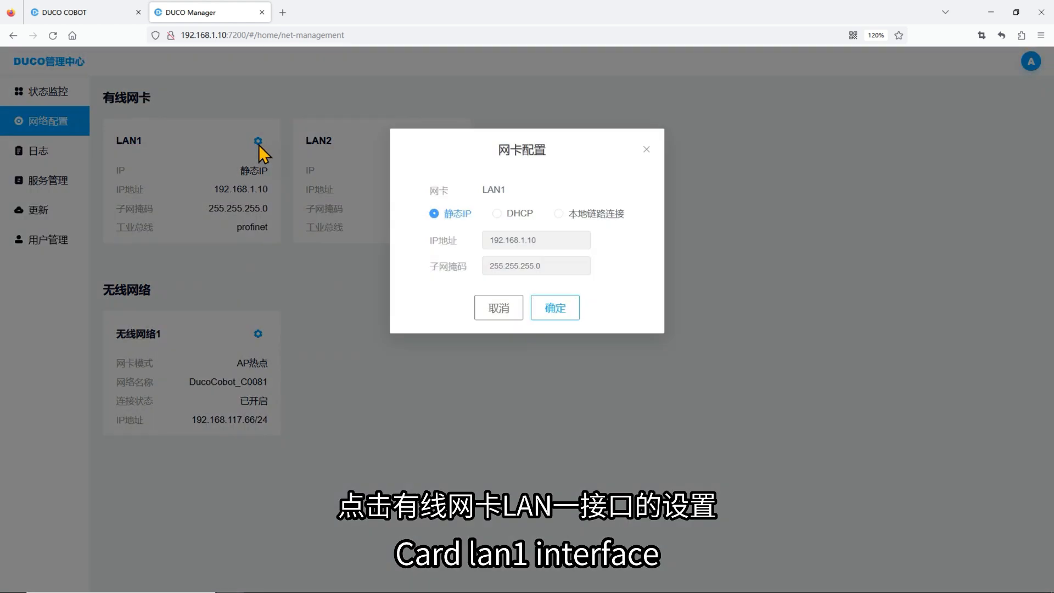
click(557, 239)
click(811, 431)
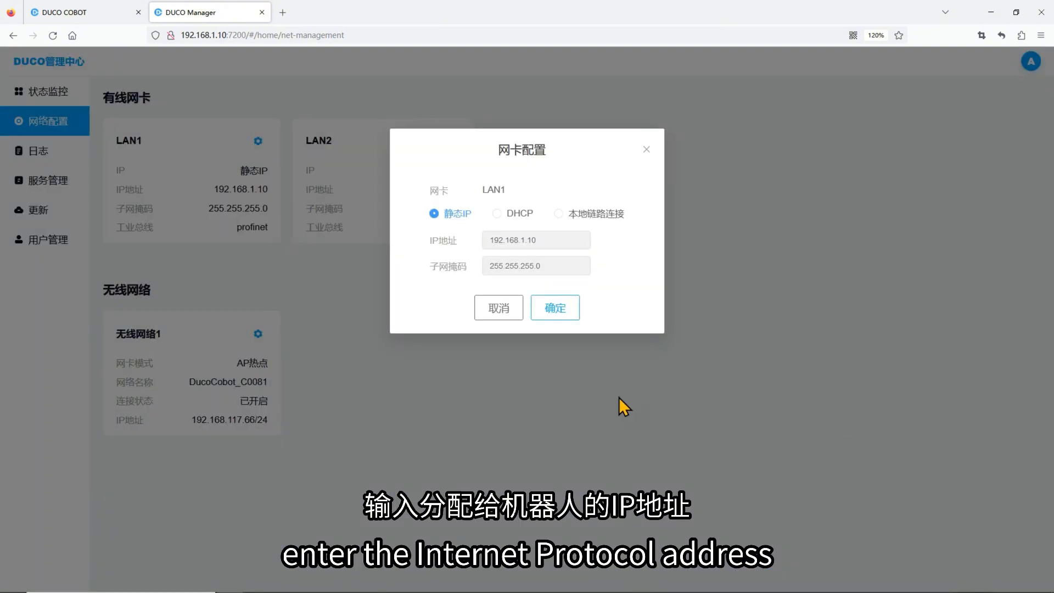
click(563, 267)
click(811, 431)
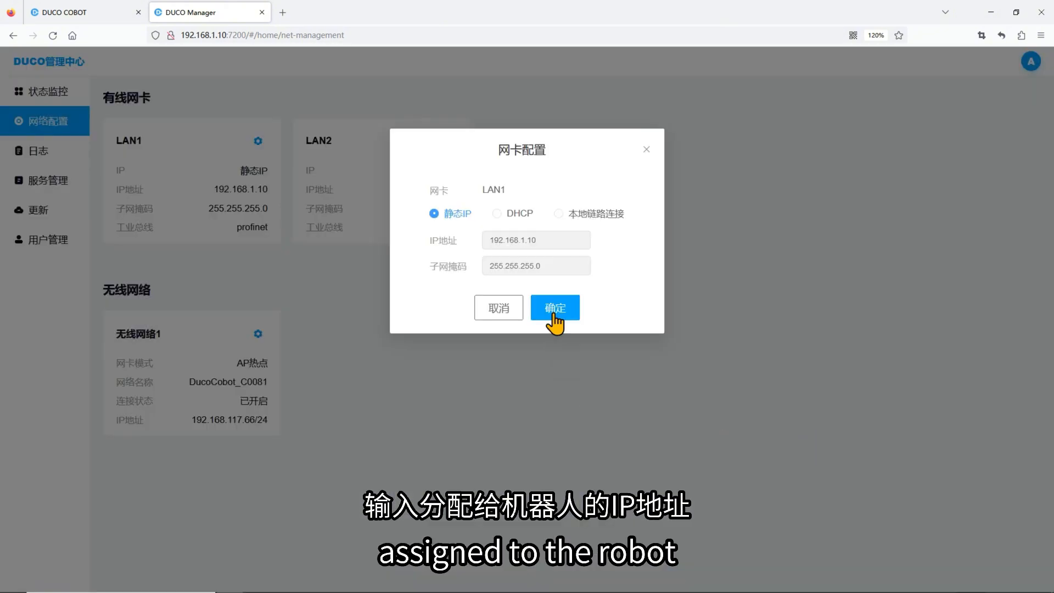
click(554, 310)
- Switch back to the DUCO COBOT interface, close the system settings and save project_2
click(105, 18)
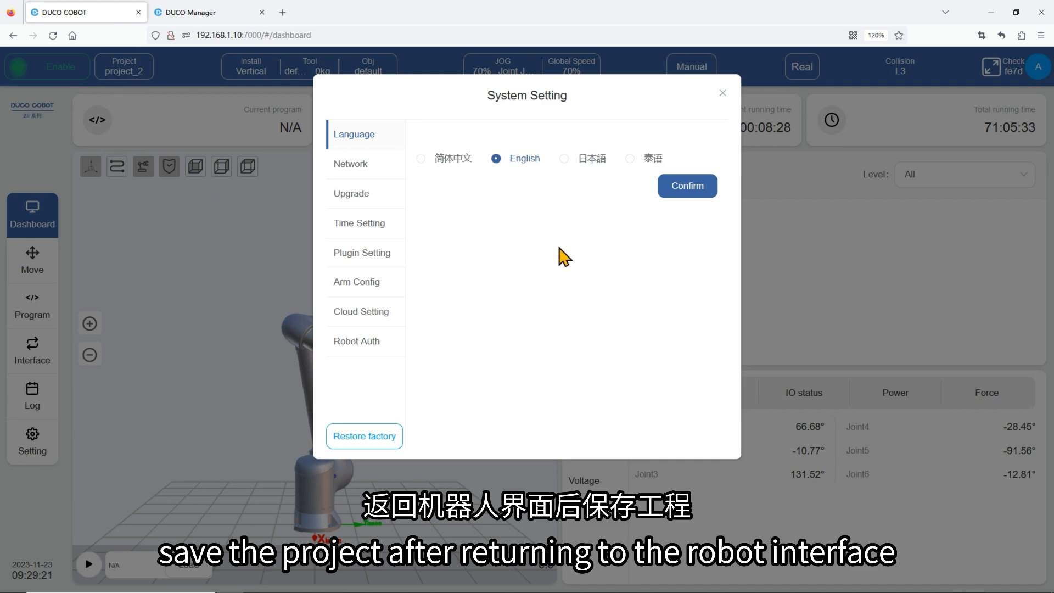
click(723, 93)
click(131, 76)
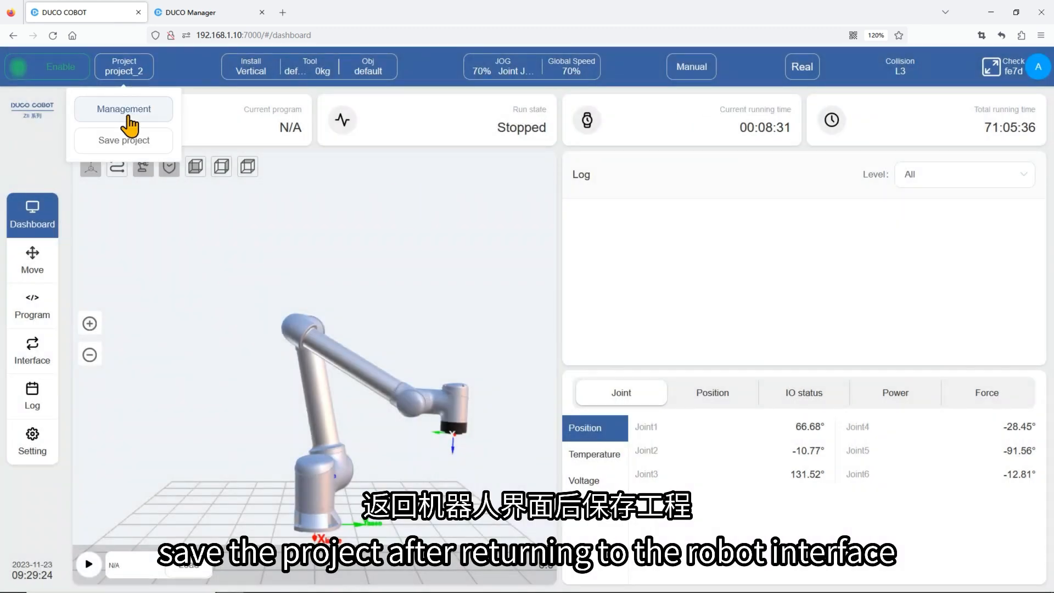
click(130, 144)
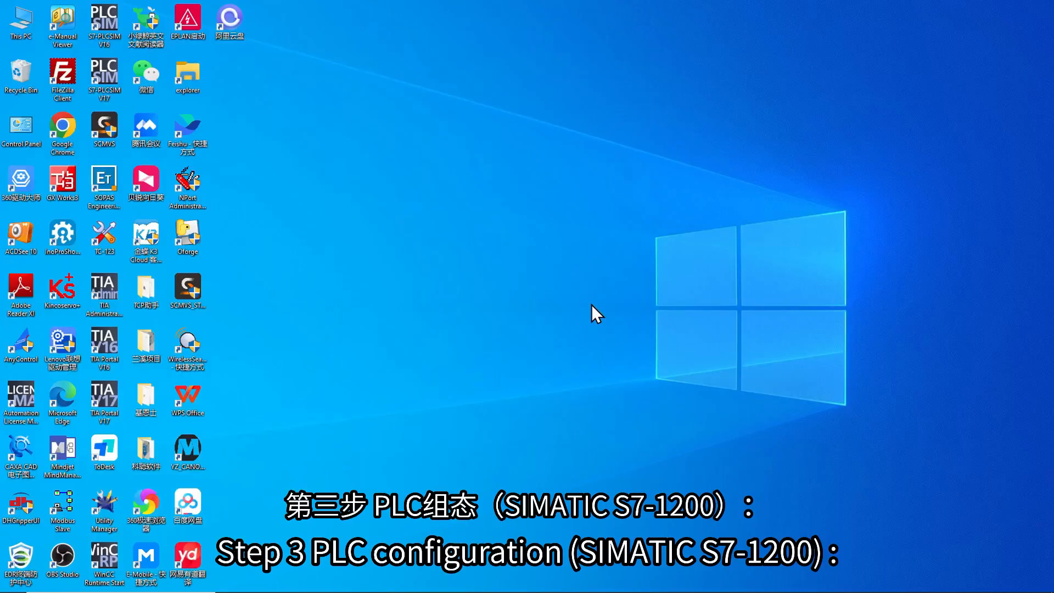
- Start TIA Portal V16, create a new project named Profinet and open its project view
double_click(112, 351)
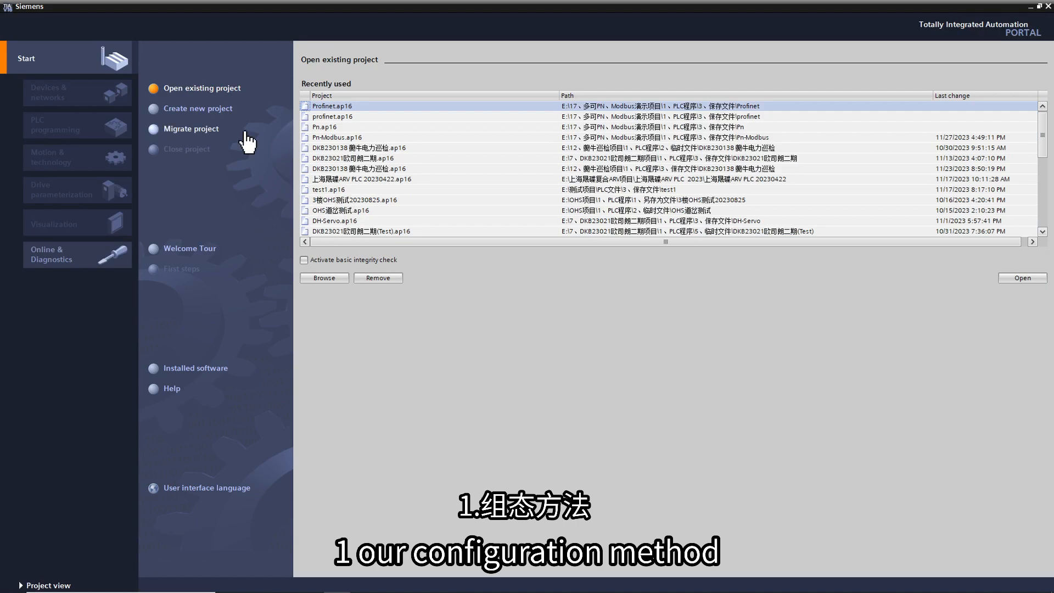
click(208, 109)
key(BackSpace)
text(Pro)
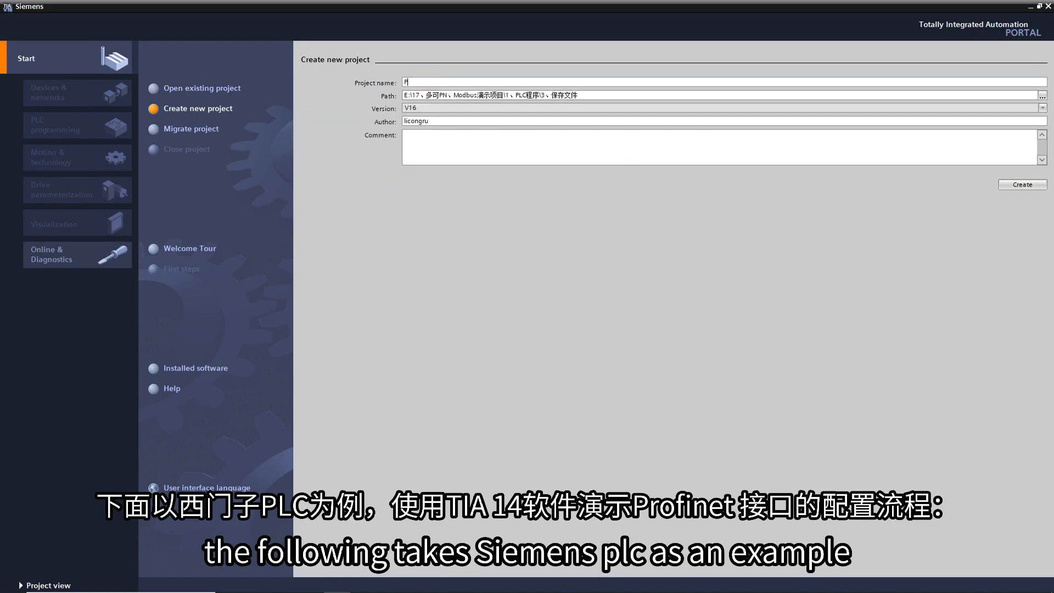
text(finet)
click(1021, 184)
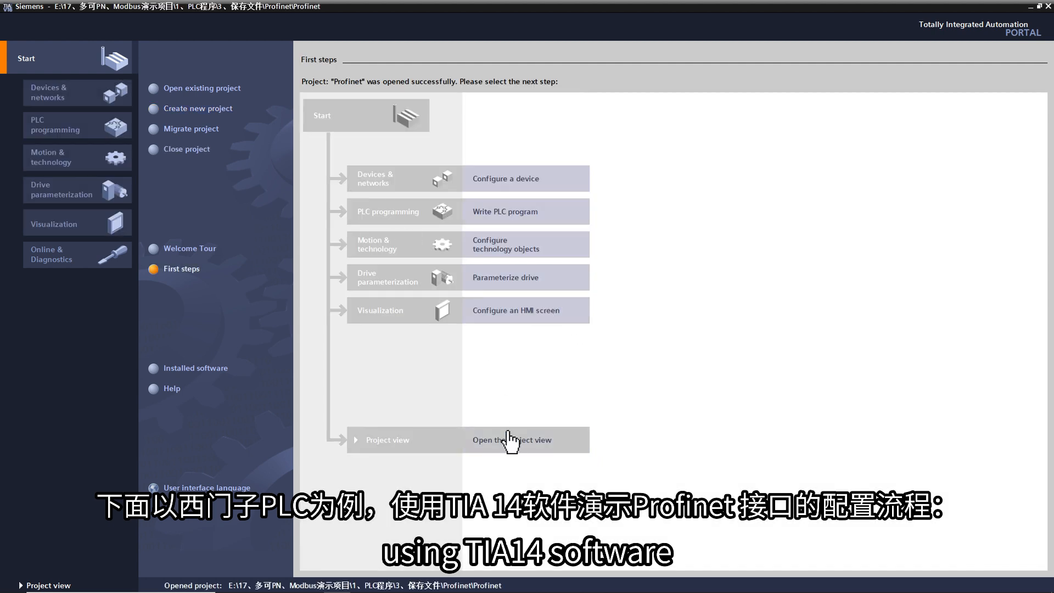
click(506, 439)
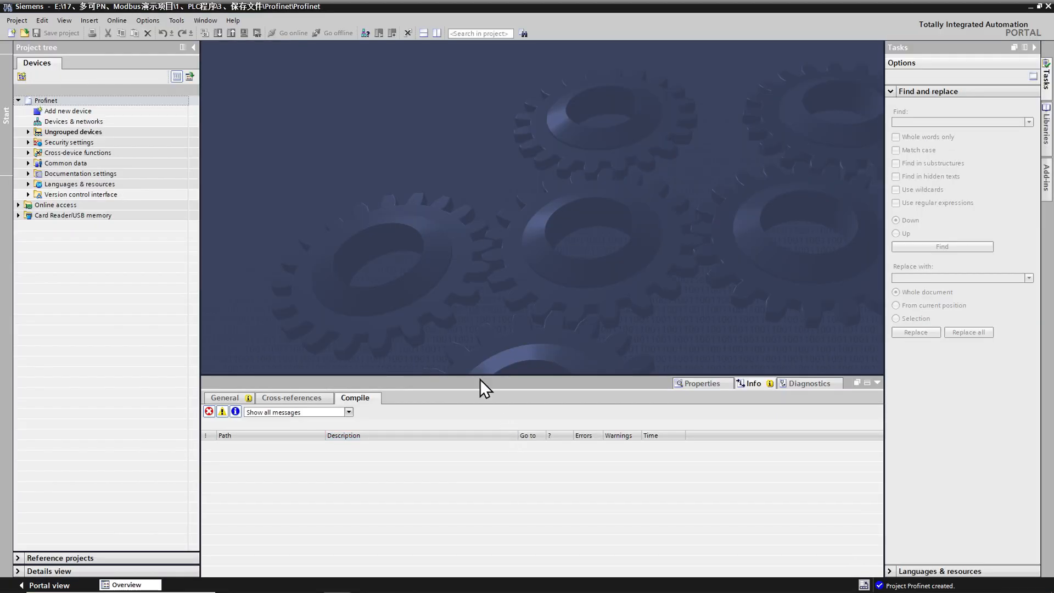
- Add a SIMATIC S7-1200 CPU 1212C DC/DC/DC controller, article 6ES7 212-1AE40-0XB0, version V4.4, to the project
click(86, 111)
double_click(87, 111)
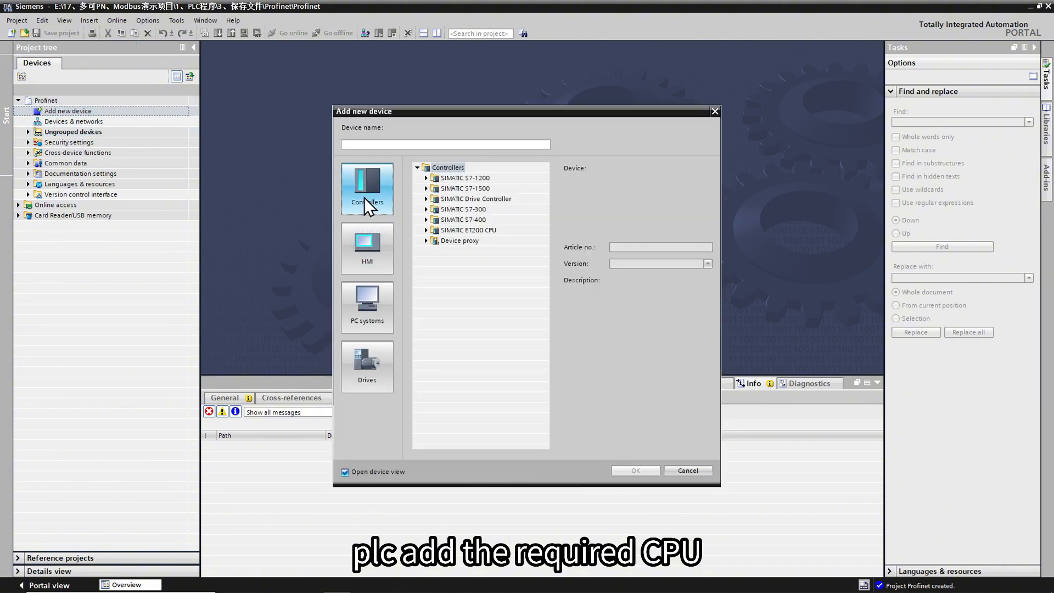
click(426, 178)
click(435, 188)
click(444, 240)
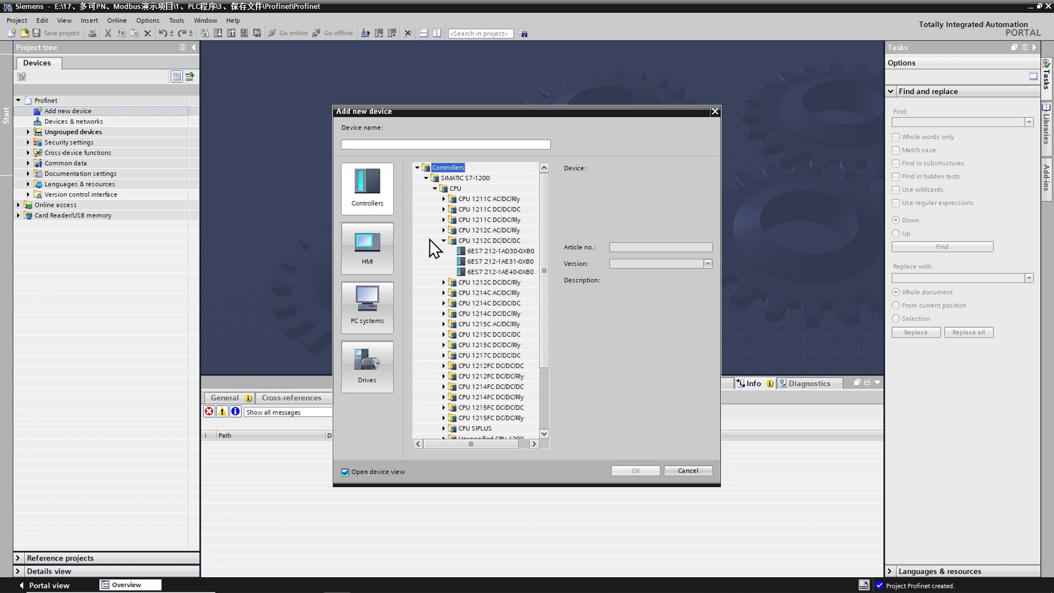
click(471, 272)
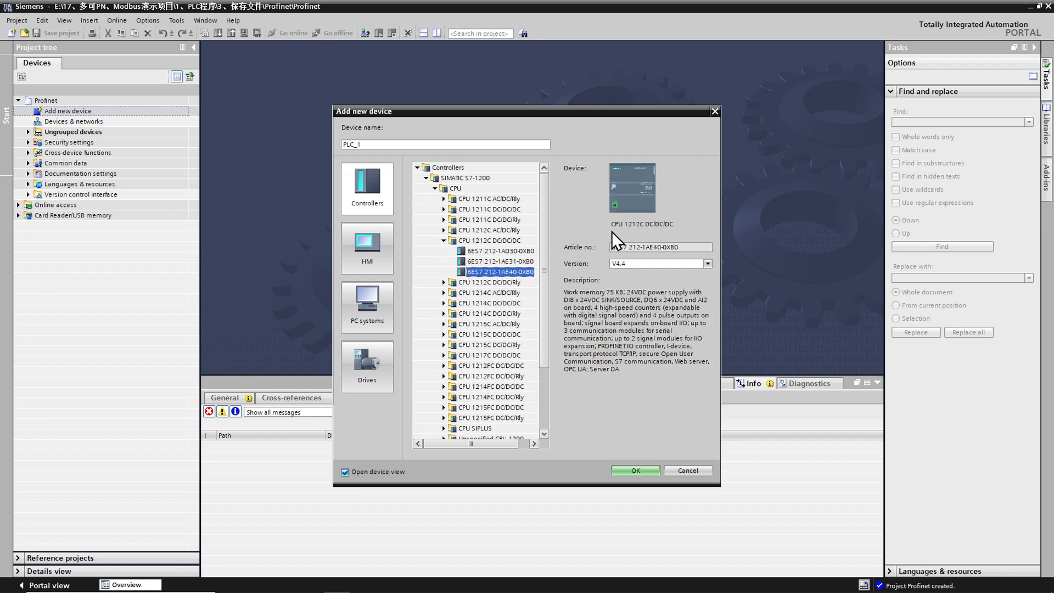
click(637, 470)
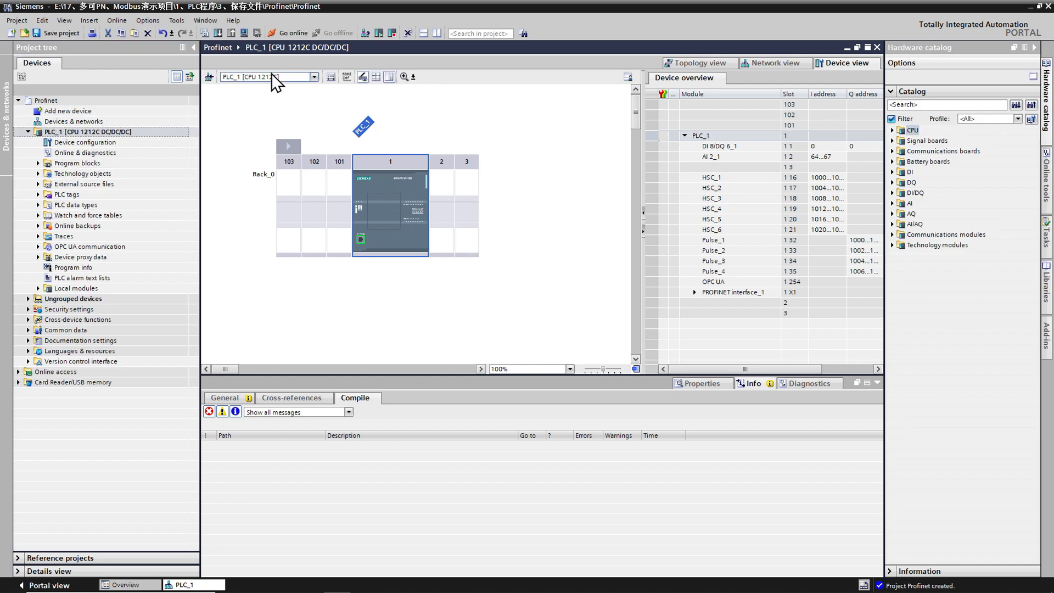
- Install the siasunCobot GSDML V2.35 station description file from the E:\多可 folder
click(153, 23)
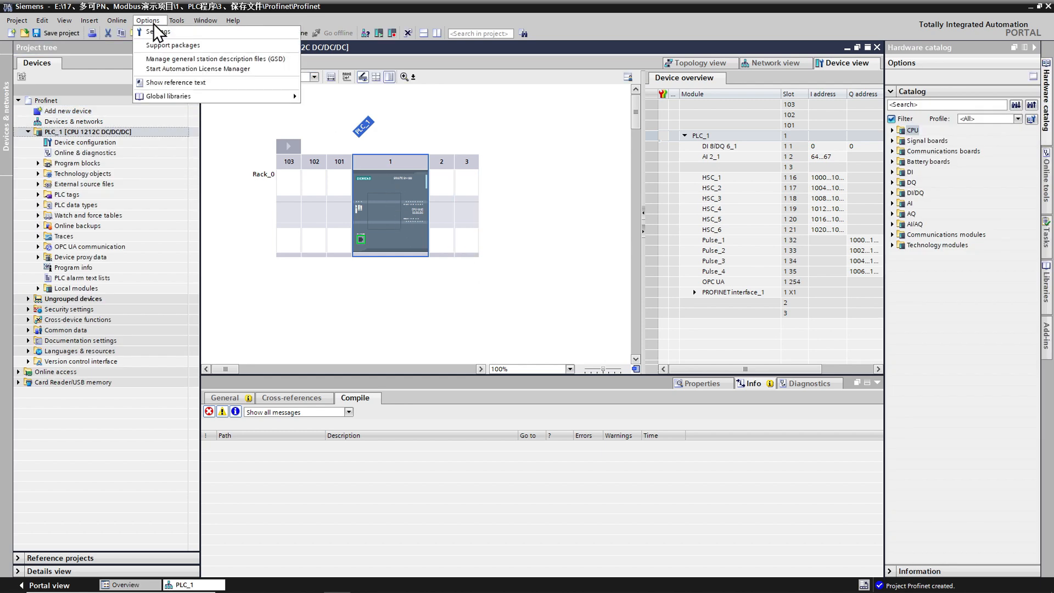
click(166, 58)
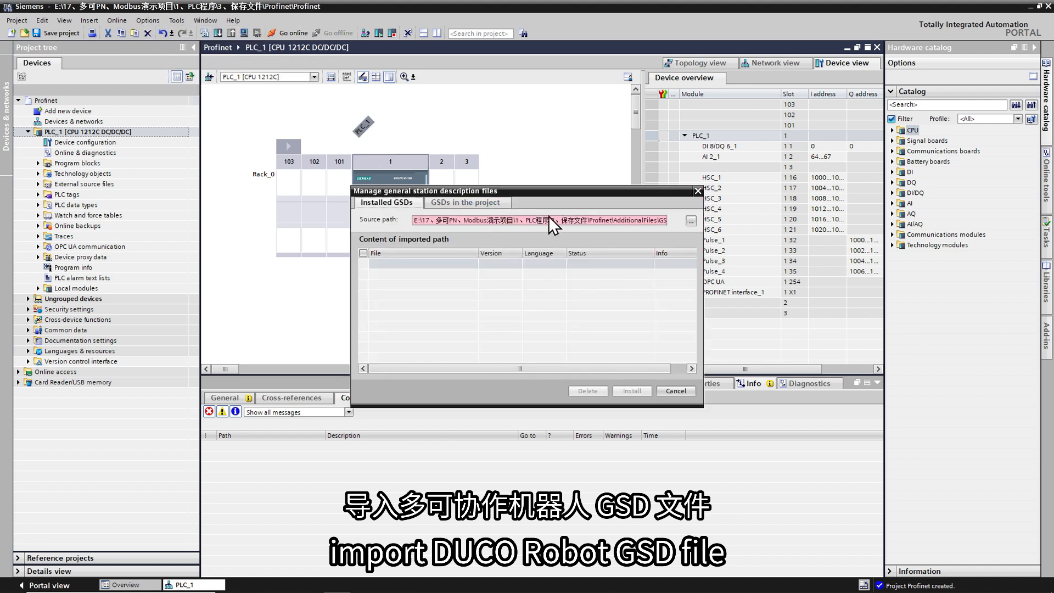
click(690, 220)
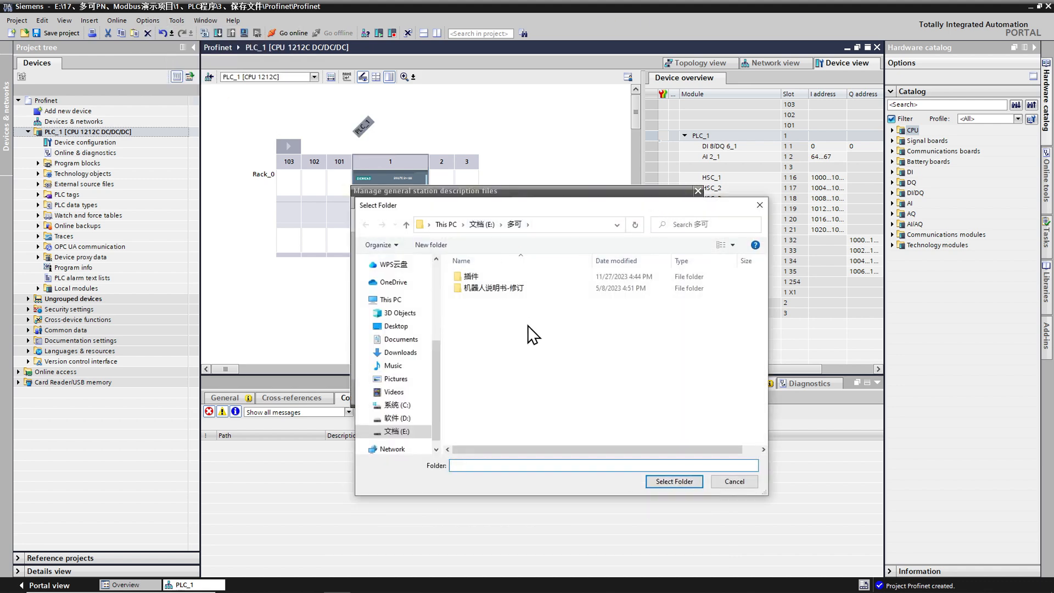
click(676, 481)
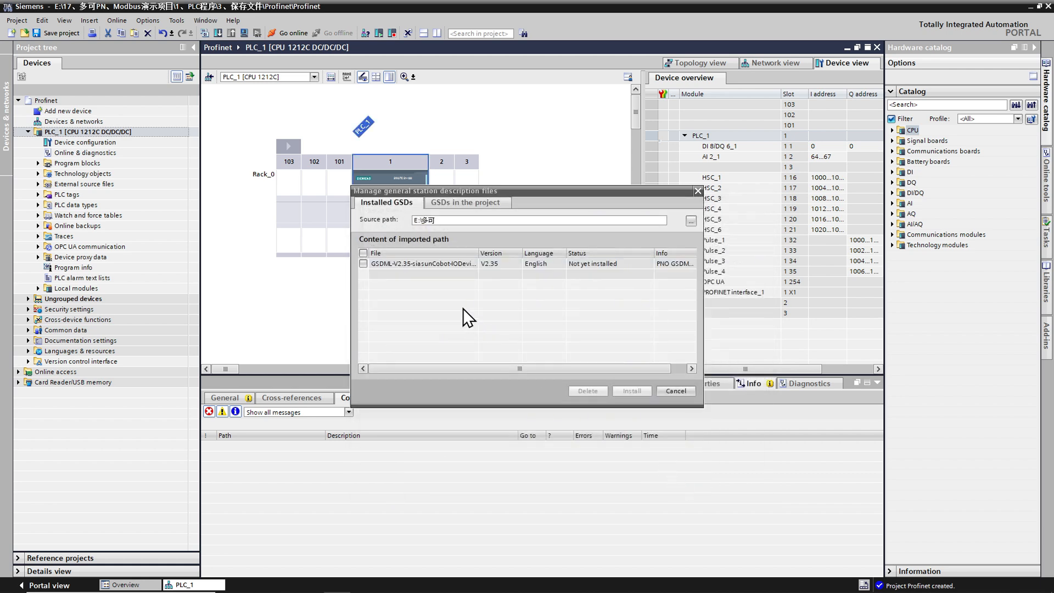
click(364, 264)
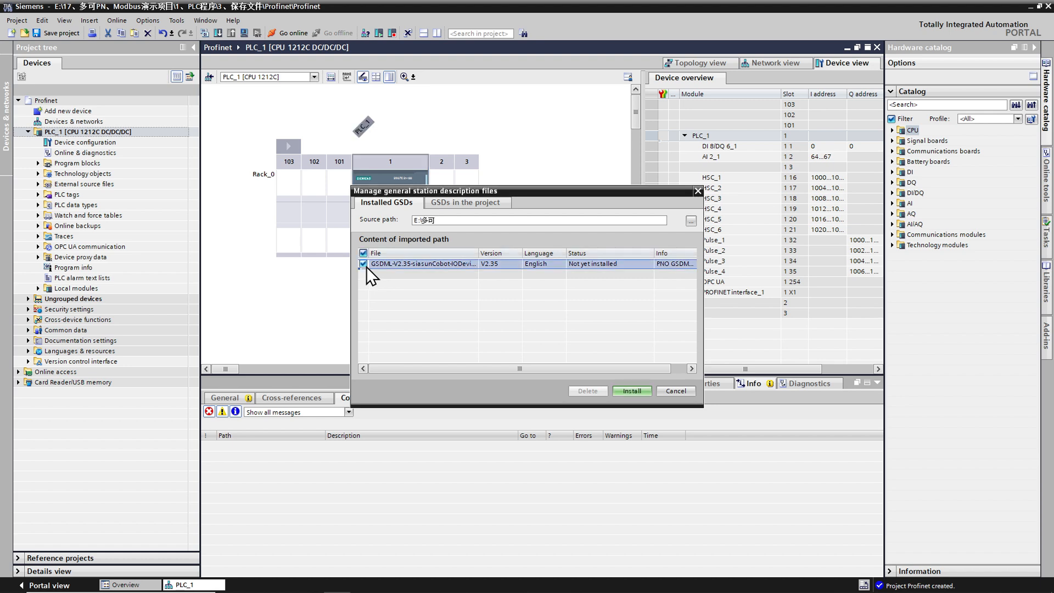
click(629, 393)
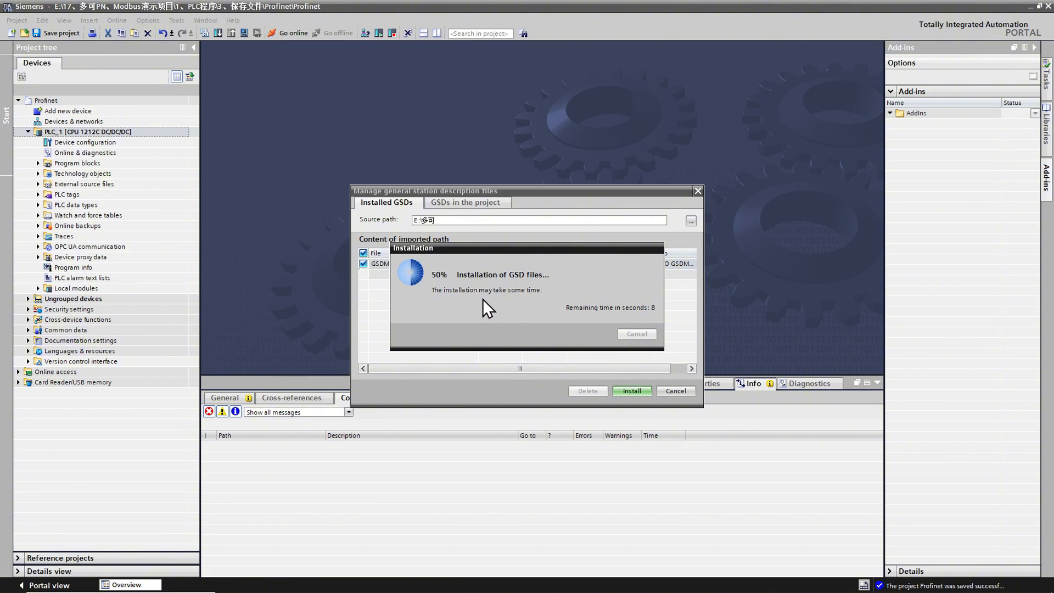
click(618, 390)
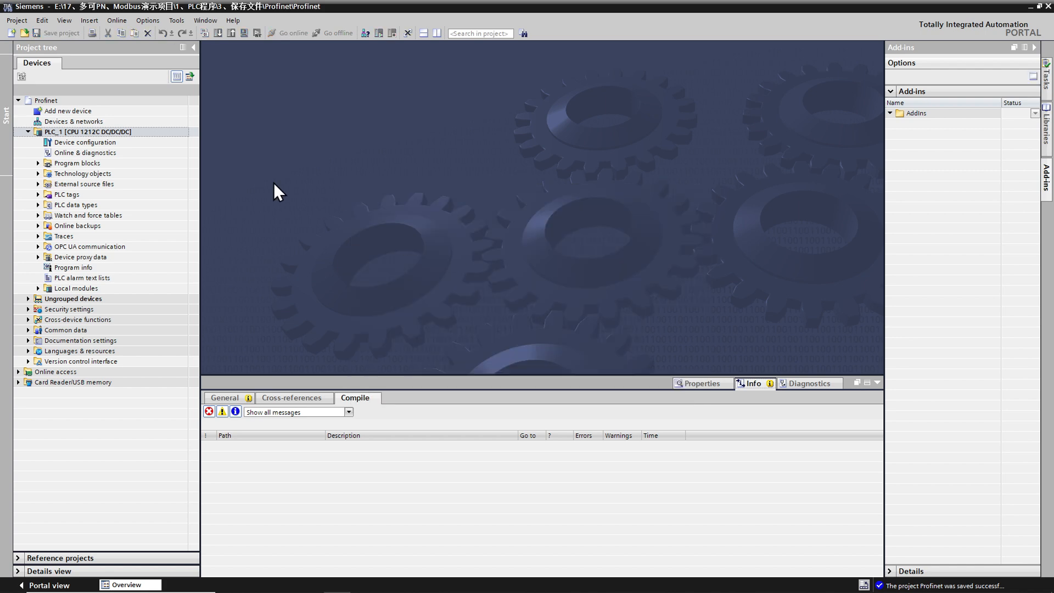
- Add the siasun-cobot DEMO device from the hardware catalog to the network view and connect it to PLC_1's PROFINET port
double_click(156, 142)
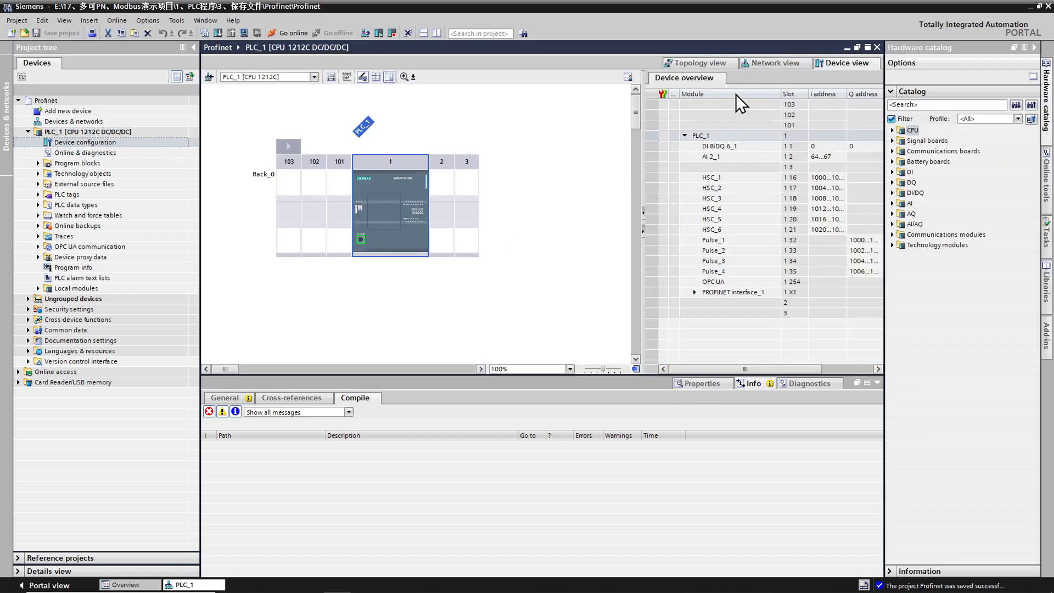
click(772, 65)
click(902, 105)
text(siasun)
key(Return)
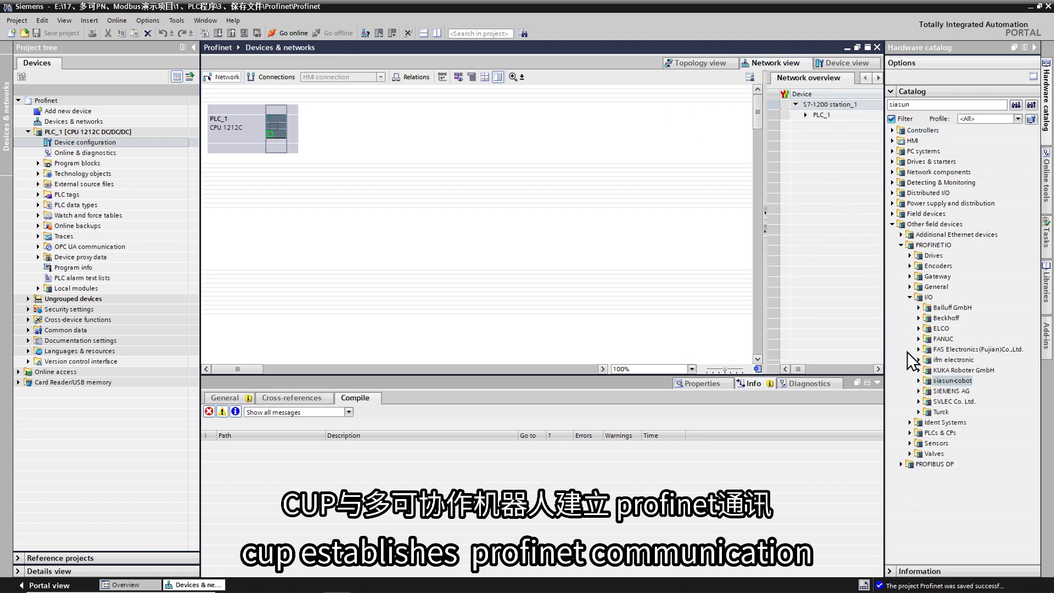
click(918, 380)
click(926, 391)
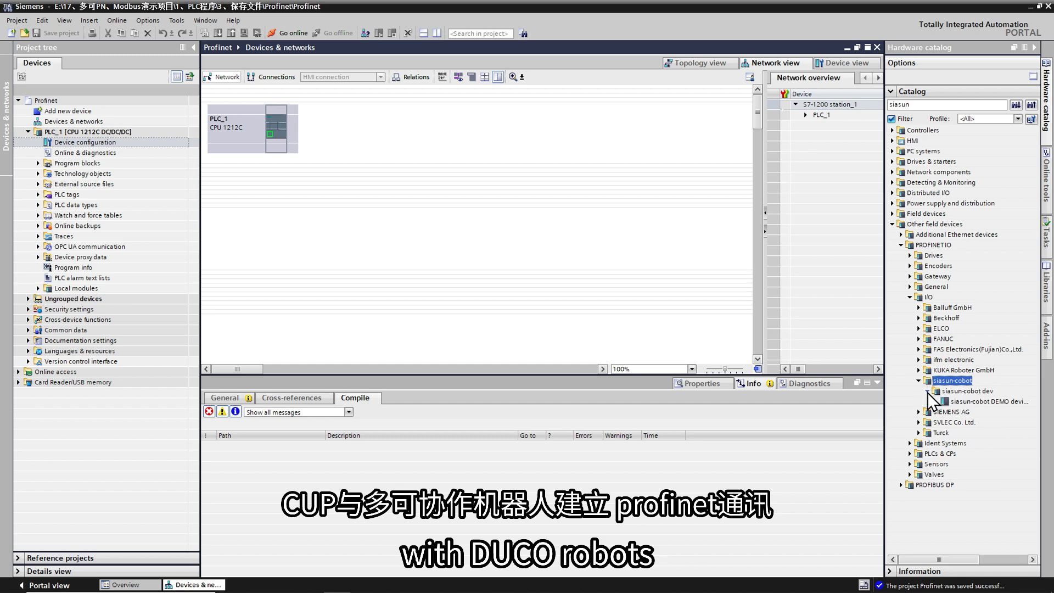
click(950, 402)
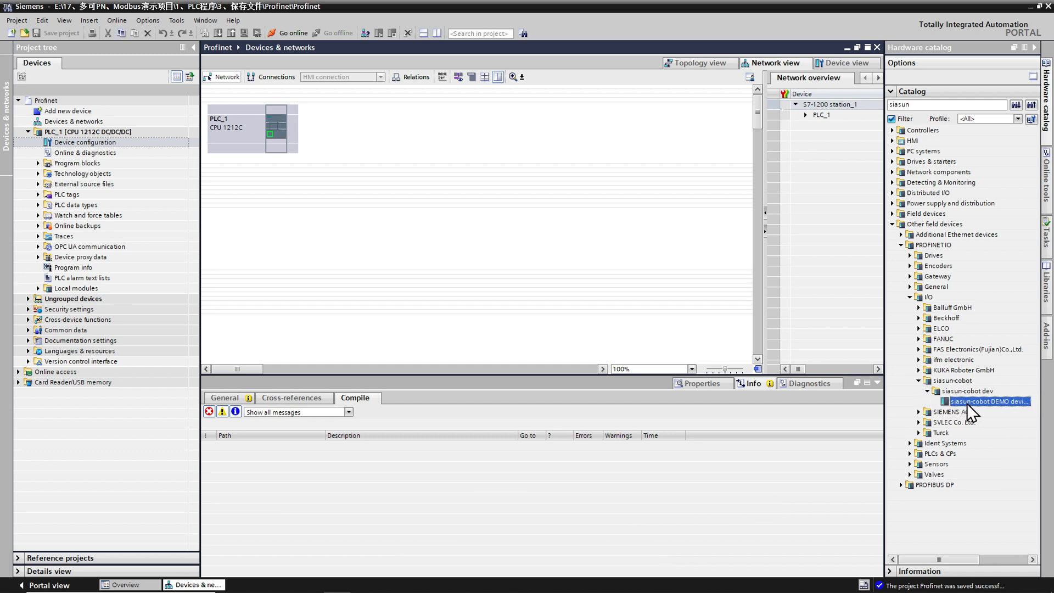
drag(966, 402, 416, 121)
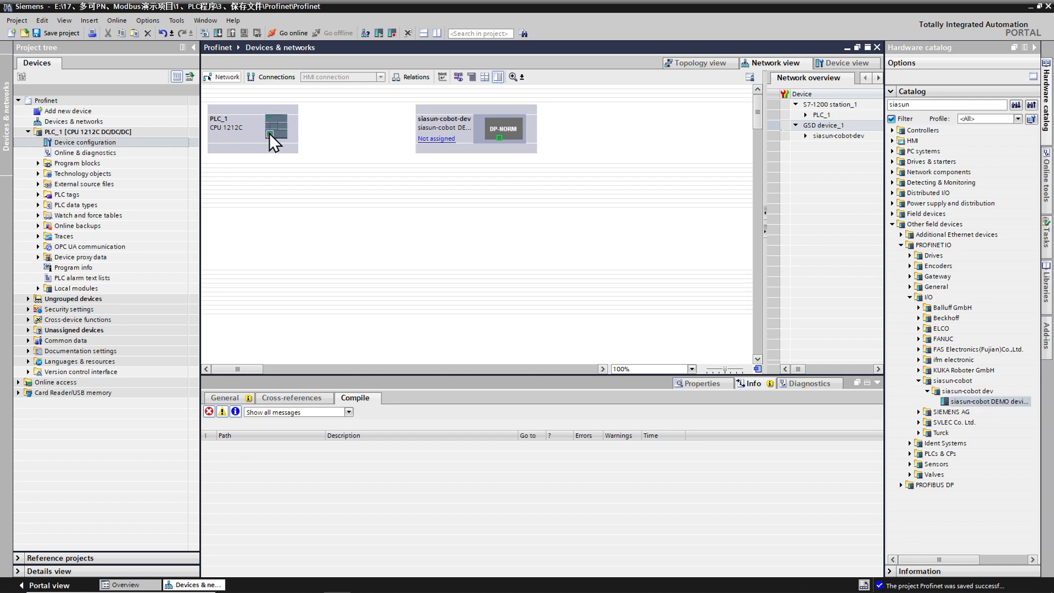
drag(269, 132, 501, 140)
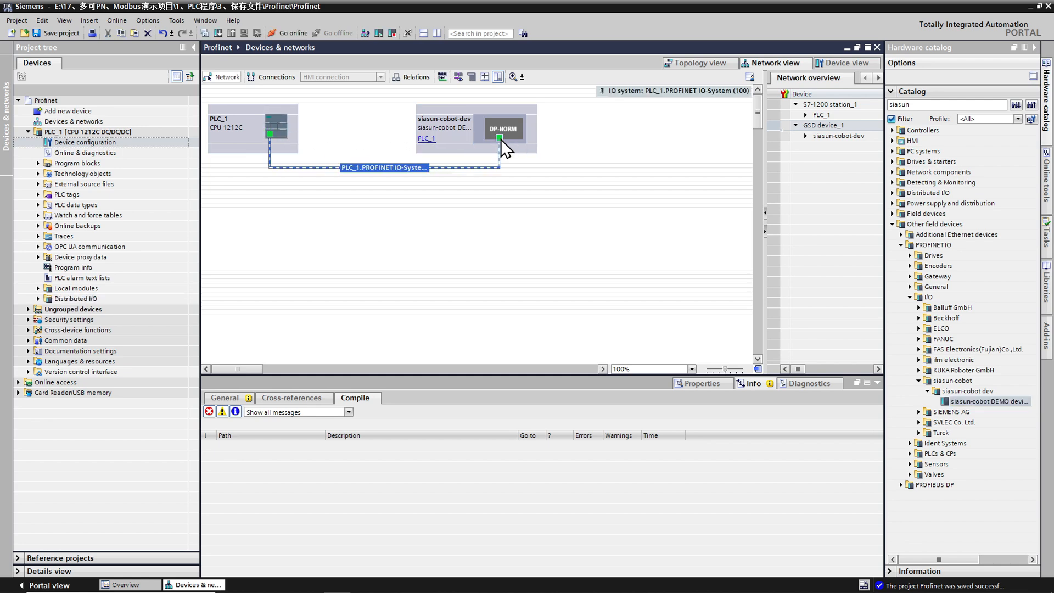
- Show the network addresses and set the IP address of PLC_1's PROFINET interface to 192.168.1.199
click(457, 78)
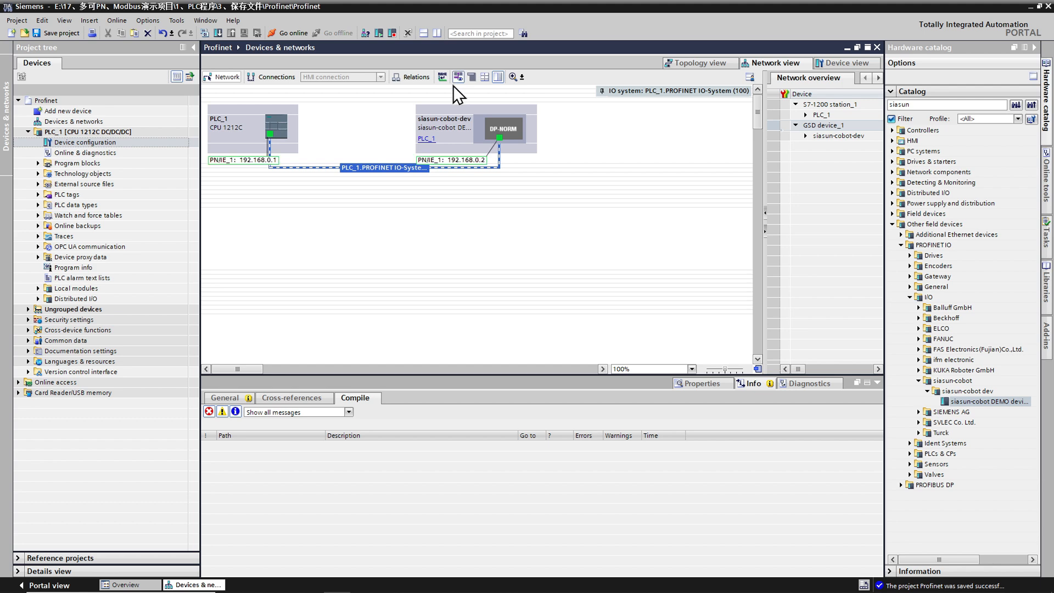
click(266, 161)
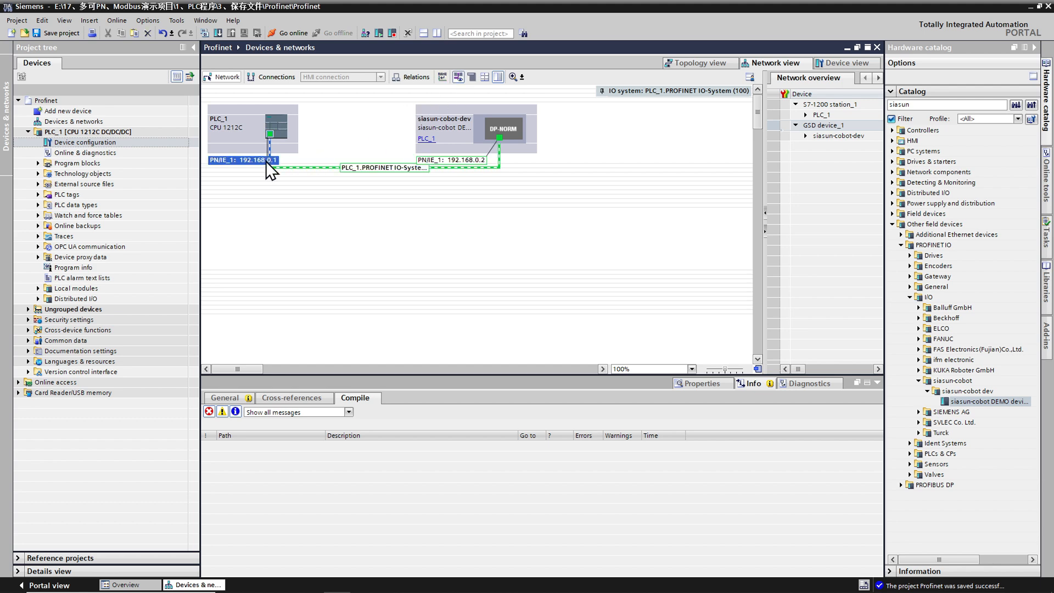
double_click(265, 161)
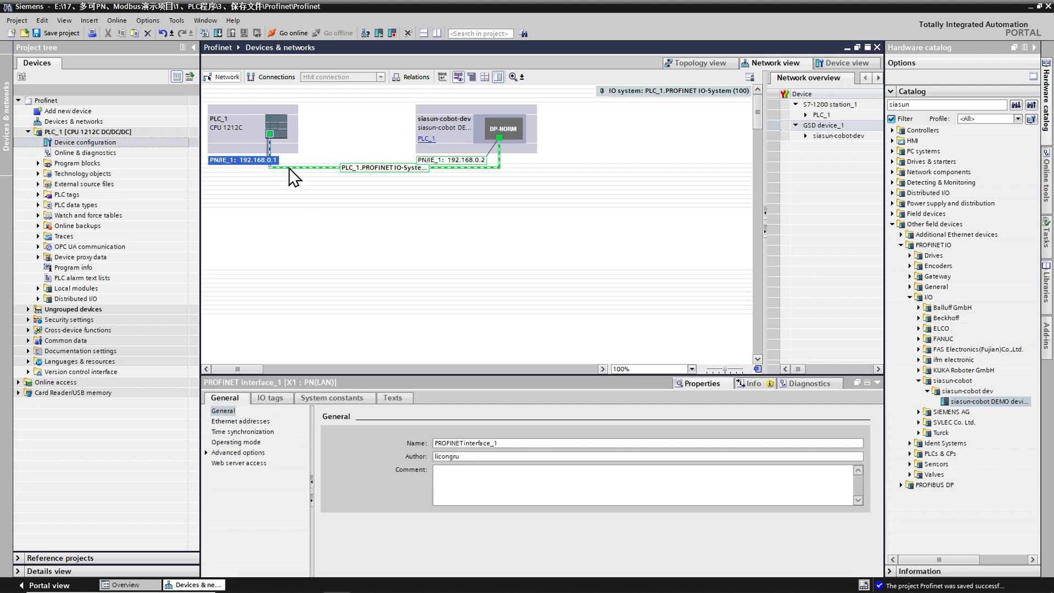
click(271, 124)
double_click(271, 124)
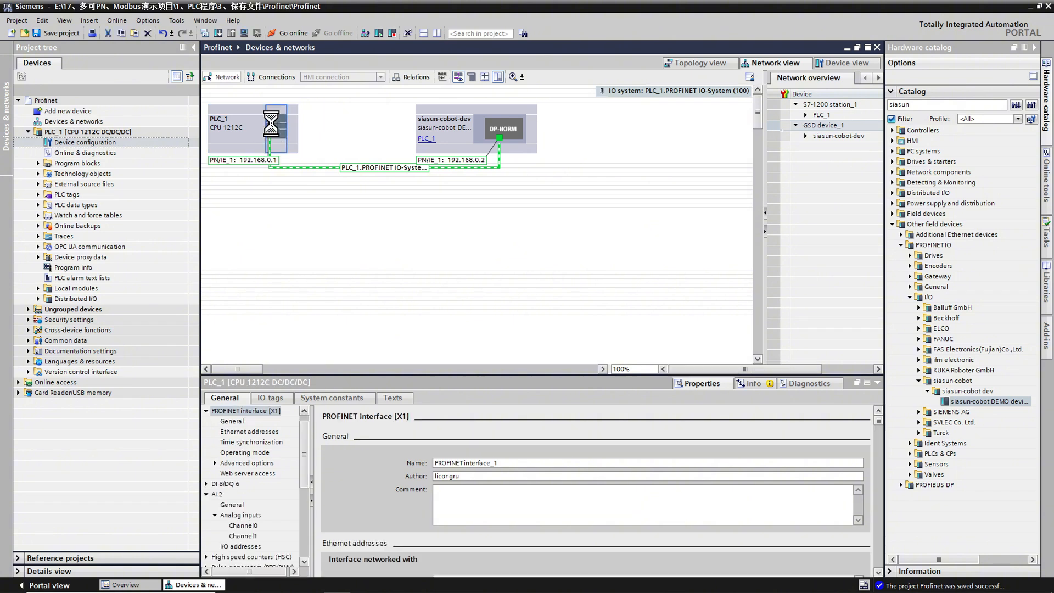
double_click(361, 240)
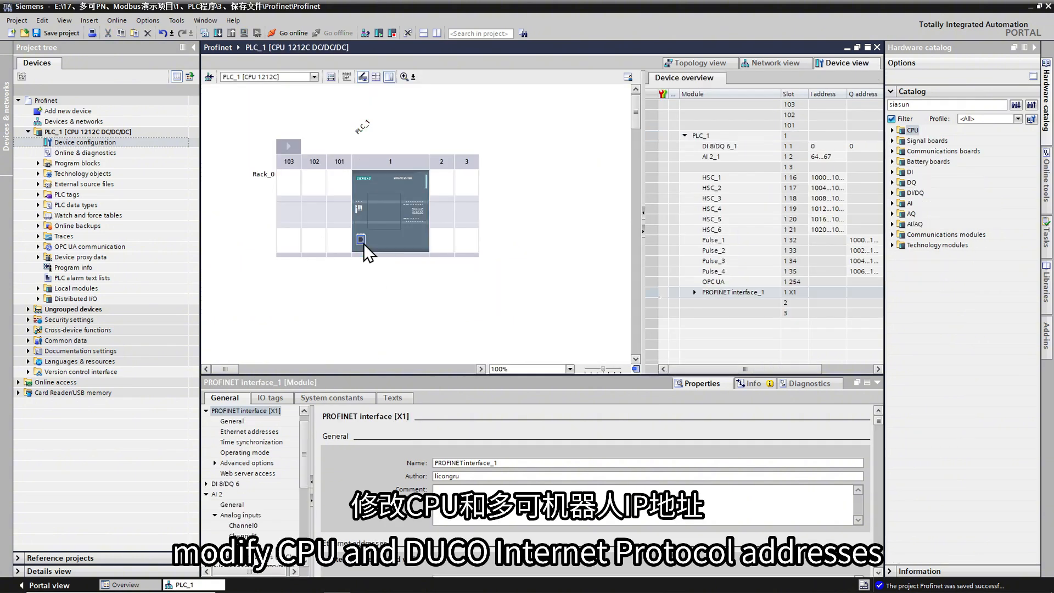
double_click(548, 522)
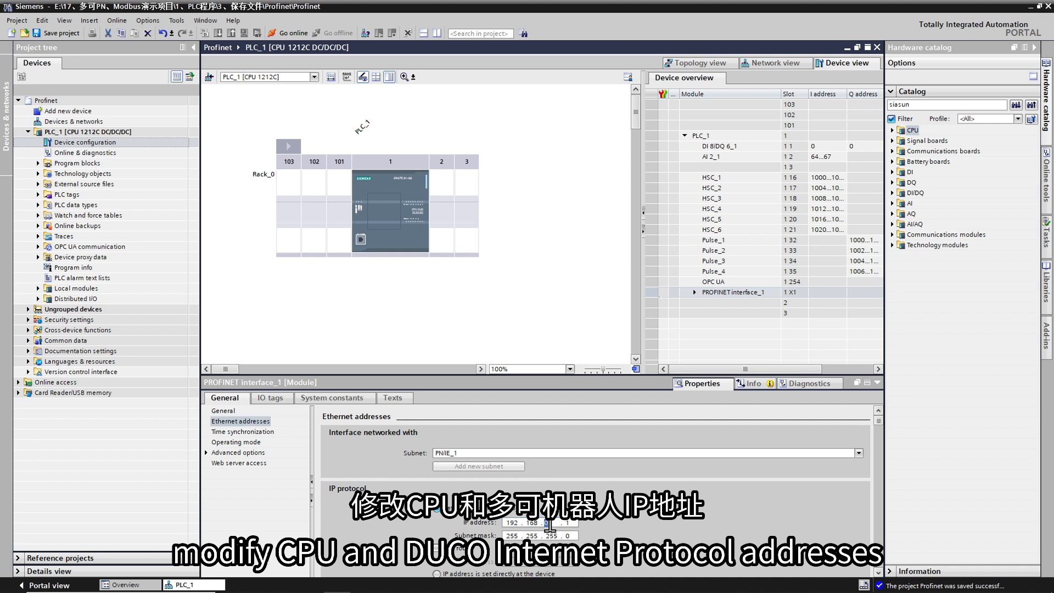
text(199)
key(Return)
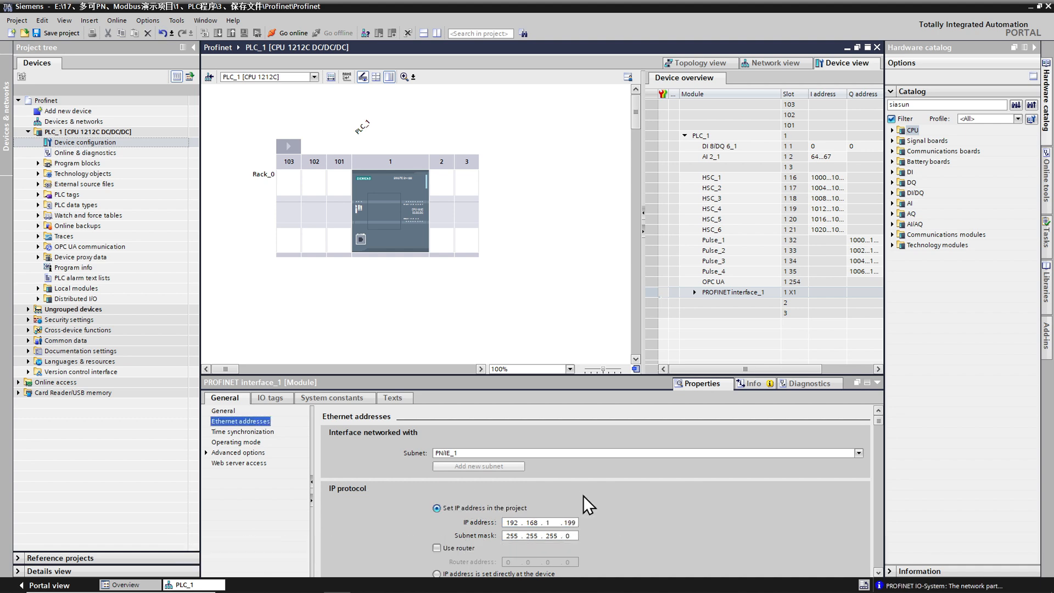
- Set the IP address of the siasun-cobot-dev device to 192.168.1.10
click(771, 60)
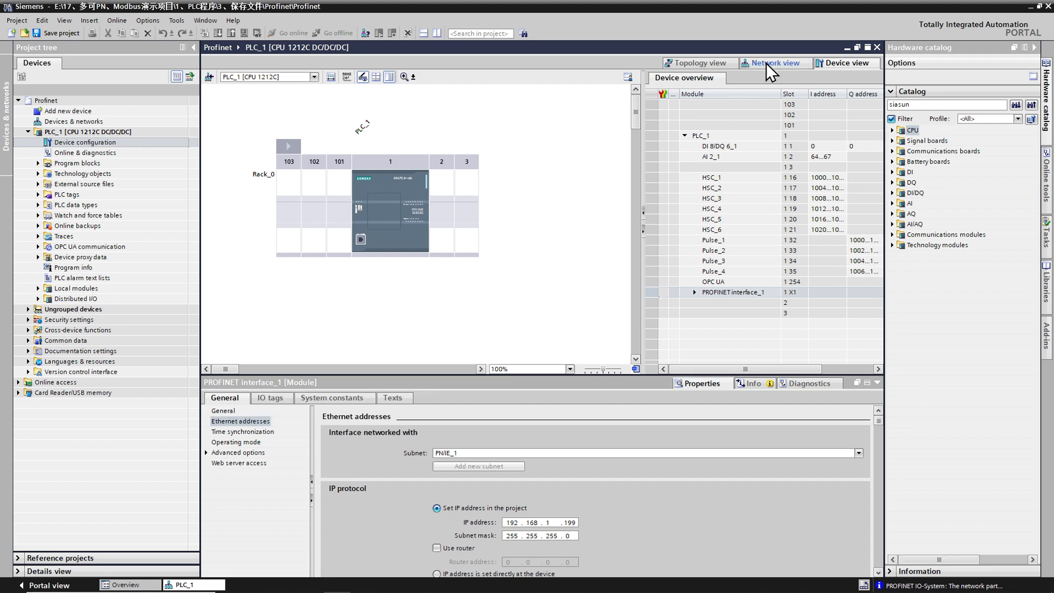
double_click(510, 135)
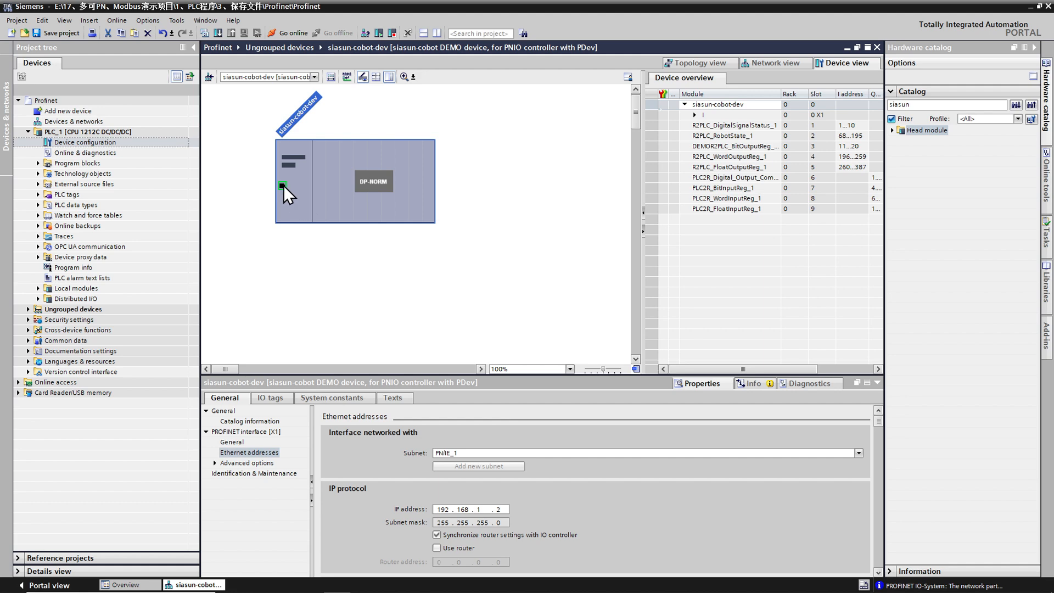
double_click(503, 510)
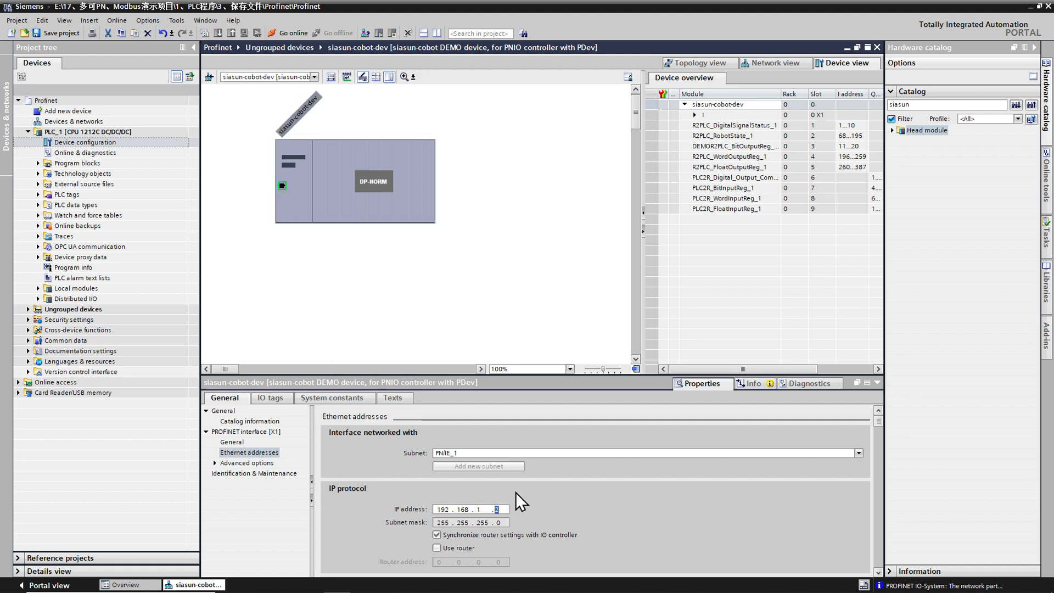
text(10)
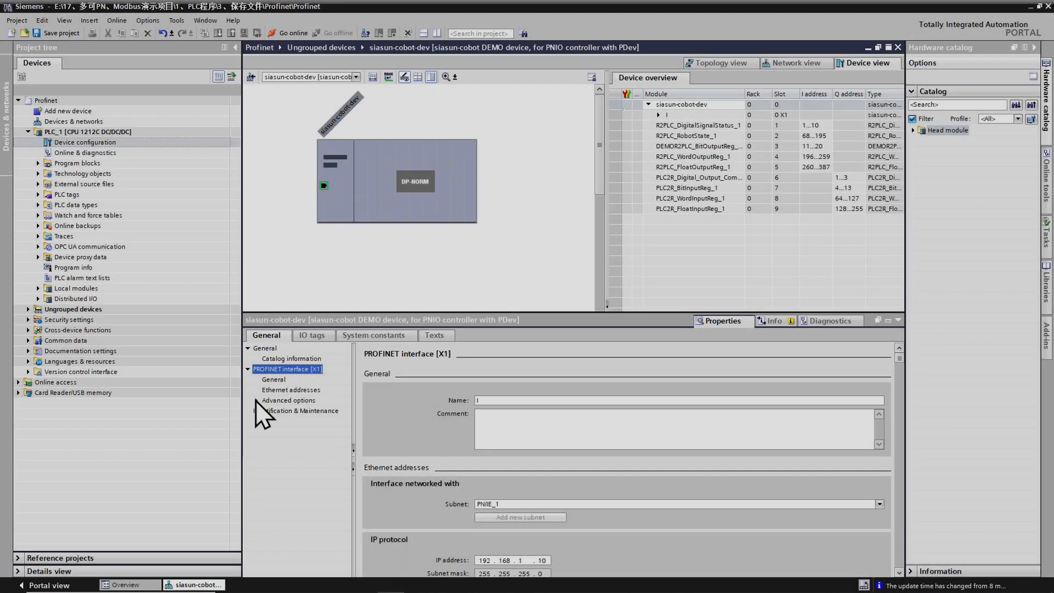
- Switch the IO cycle update time of siasun-cobot-dev to manual setting and choose an update time
click(256, 400)
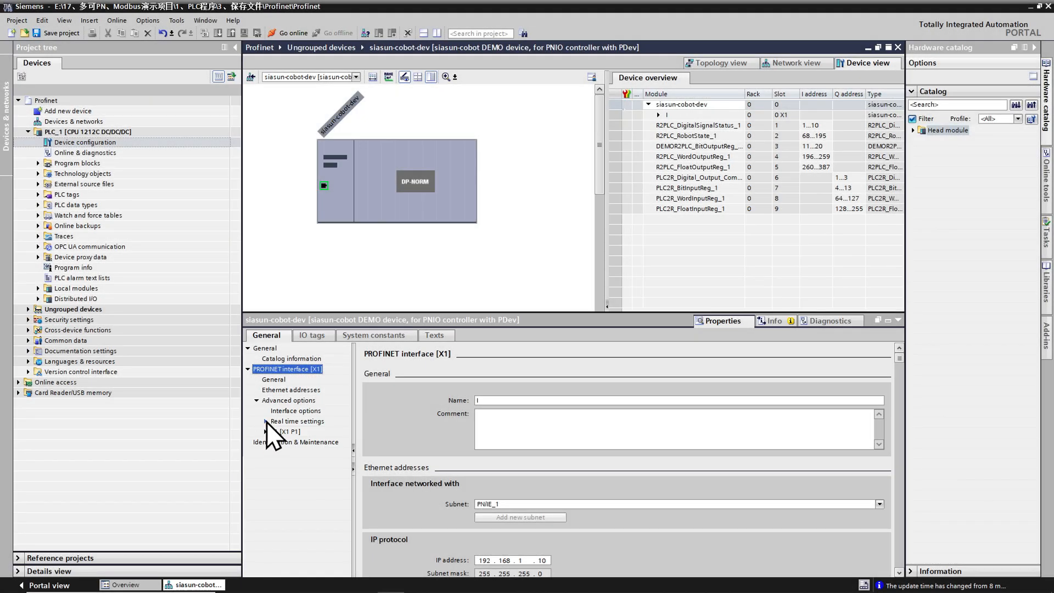
click(265, 421)
click(291, 432)
click(480, 402)
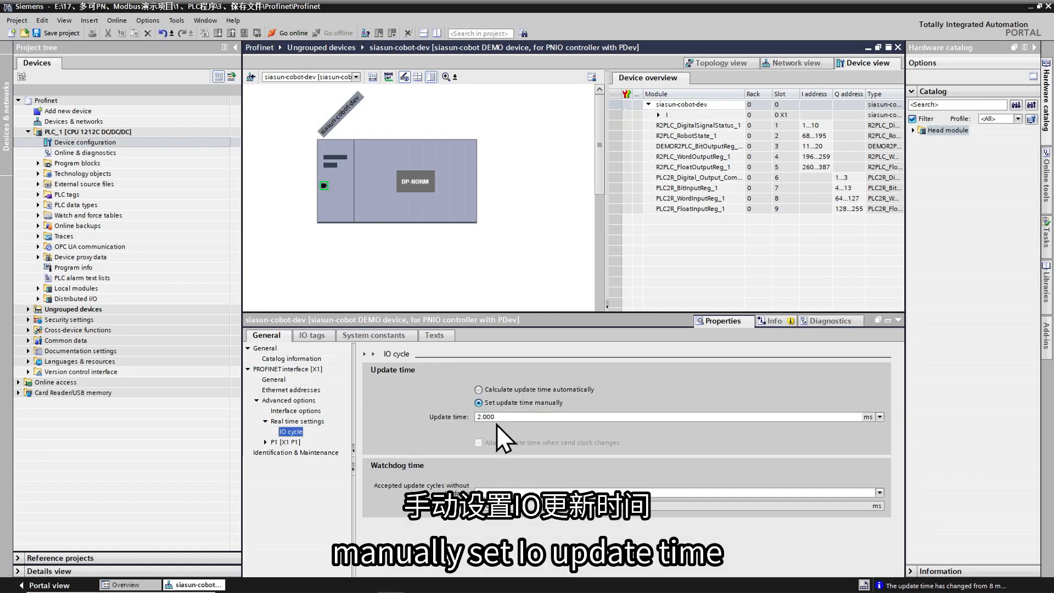
click(496, 420)
click(496, 452)
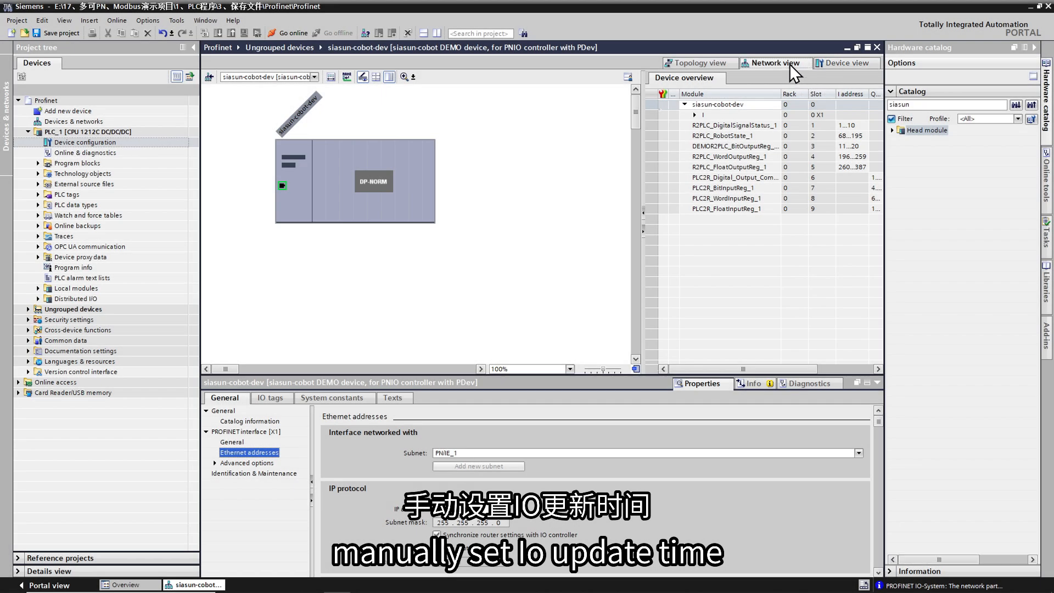
- Search for the compatible S7-1200, download PLC_1 to it and start the module after loading
click(789, 64)
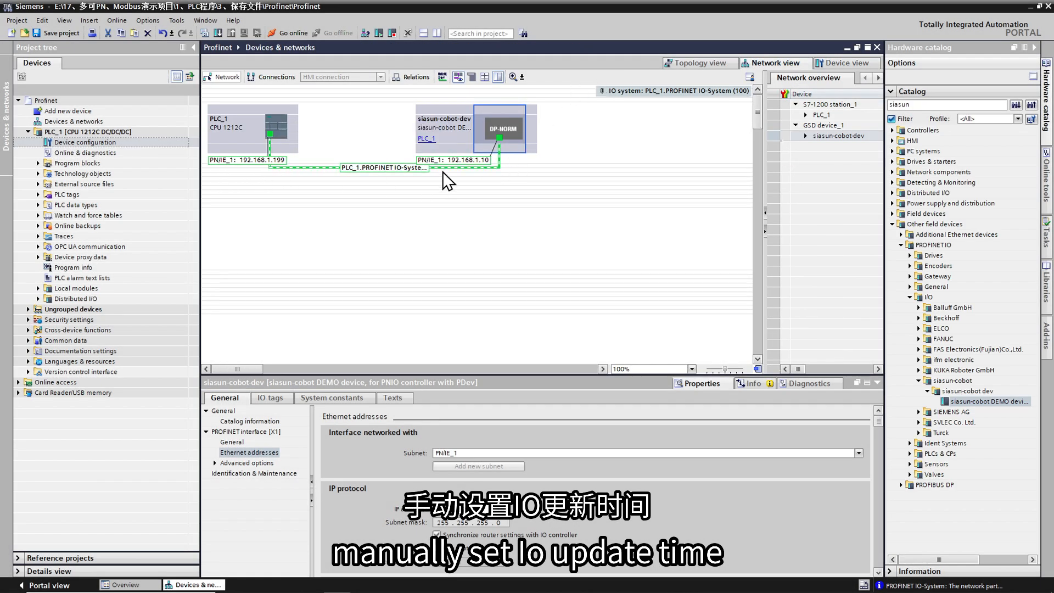
click(117, 131)
click(218, 33)
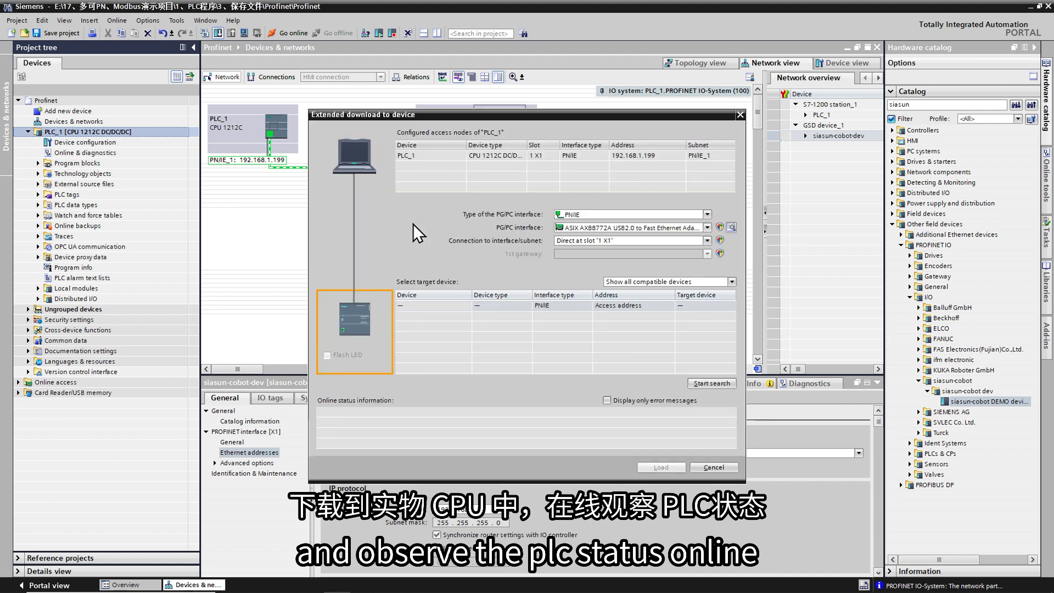
click(708, 382)
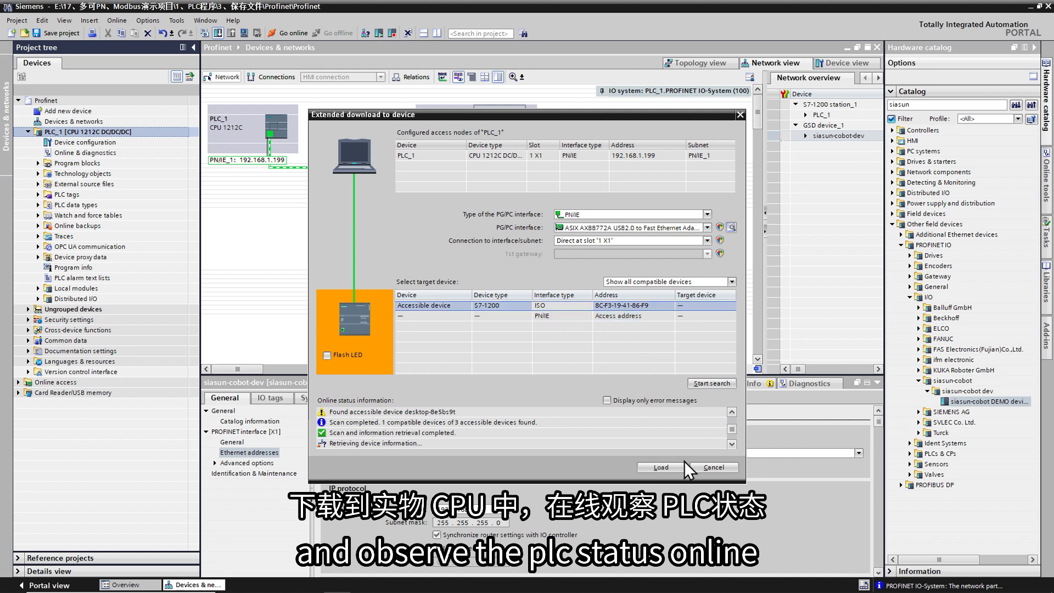
click(670, 467)
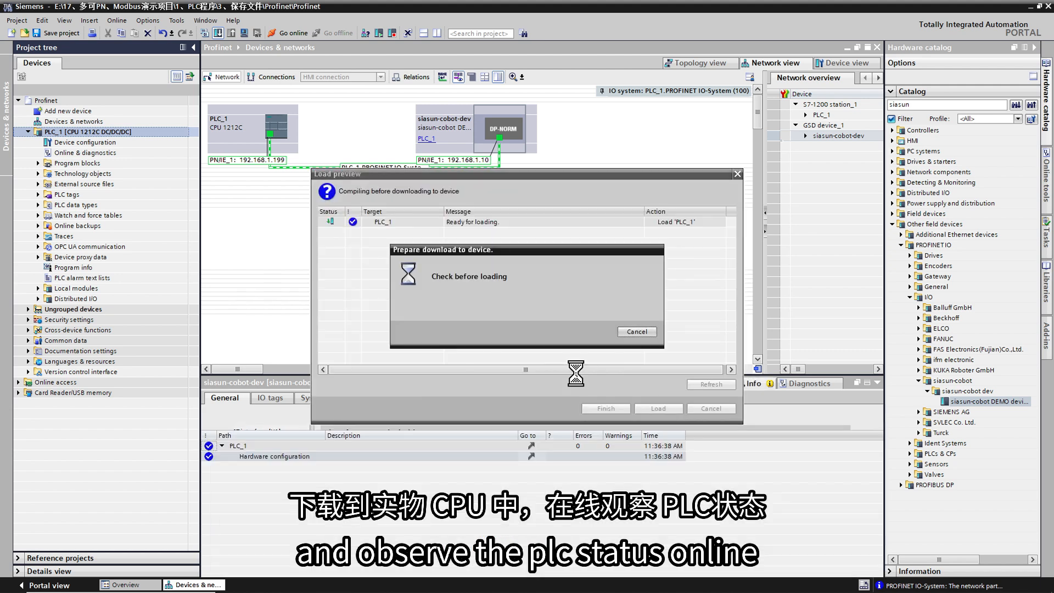
click(655, 408)
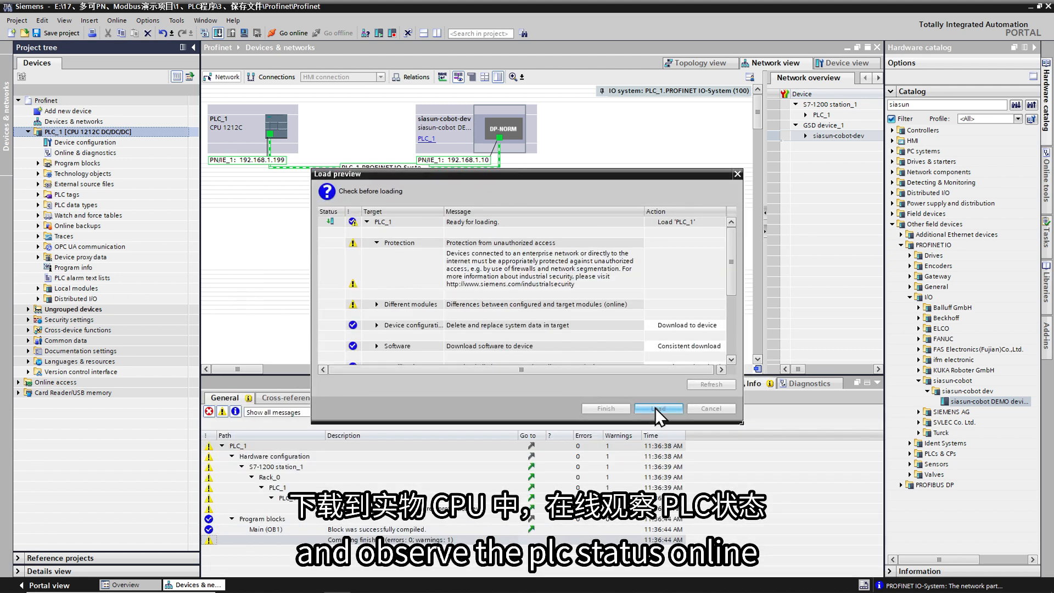
click(715, 243)
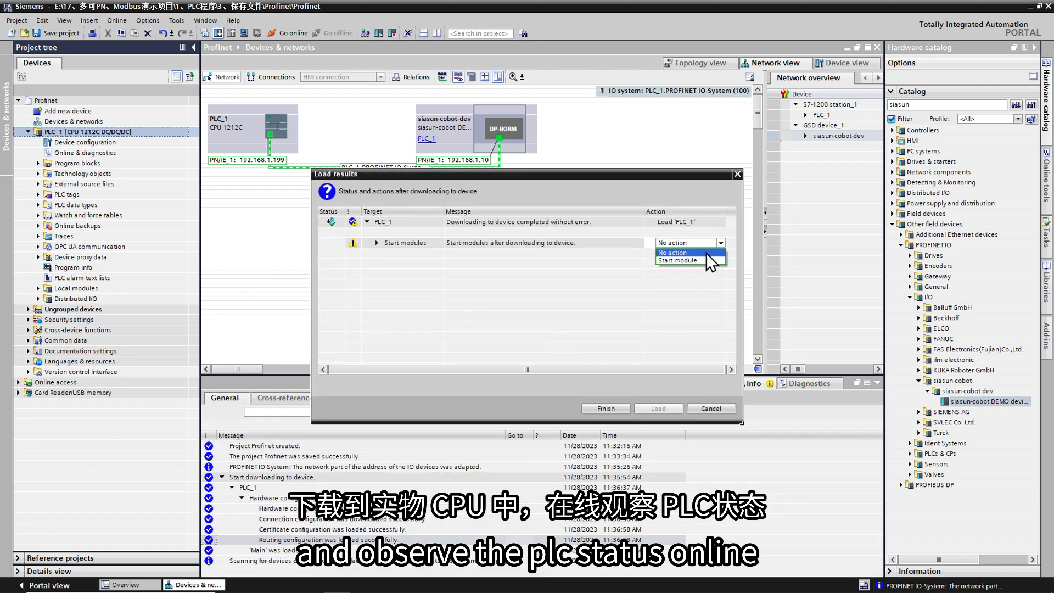
click(680, 260)
click(615, 409)
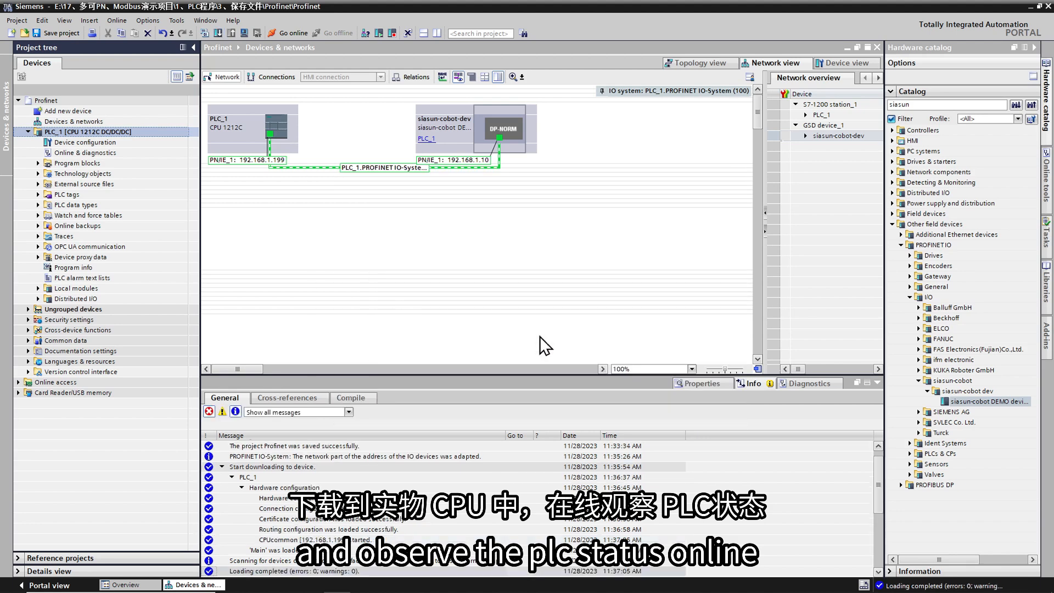
- Go online with PLC_1, and open the Industrial Bus interface page in the DUCO COBOT web interface
click(290, 34)
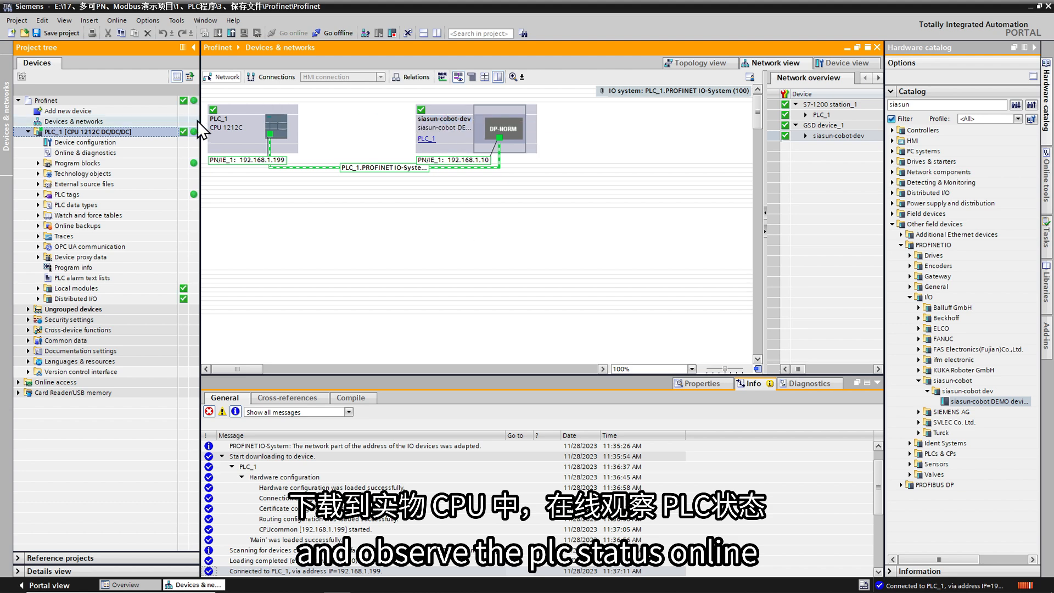
double_click(509, 132)
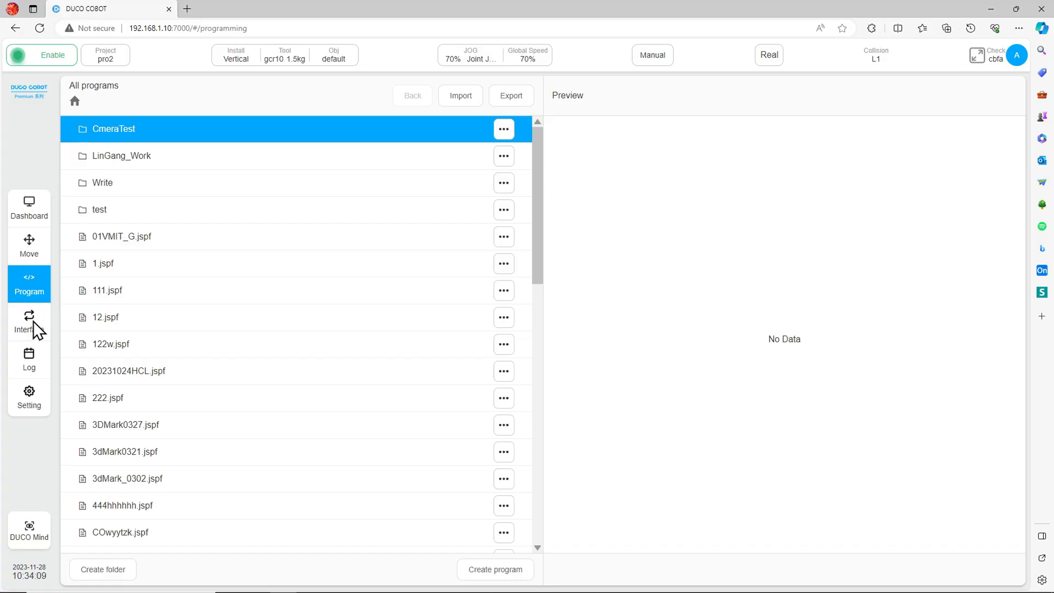
click(32, 325)
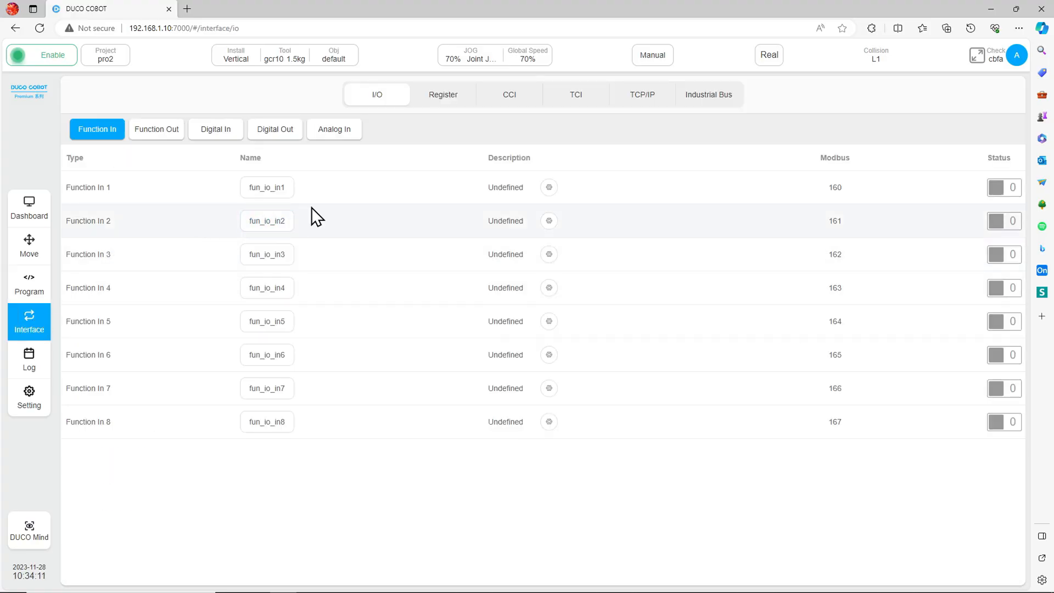
click(707, 97)
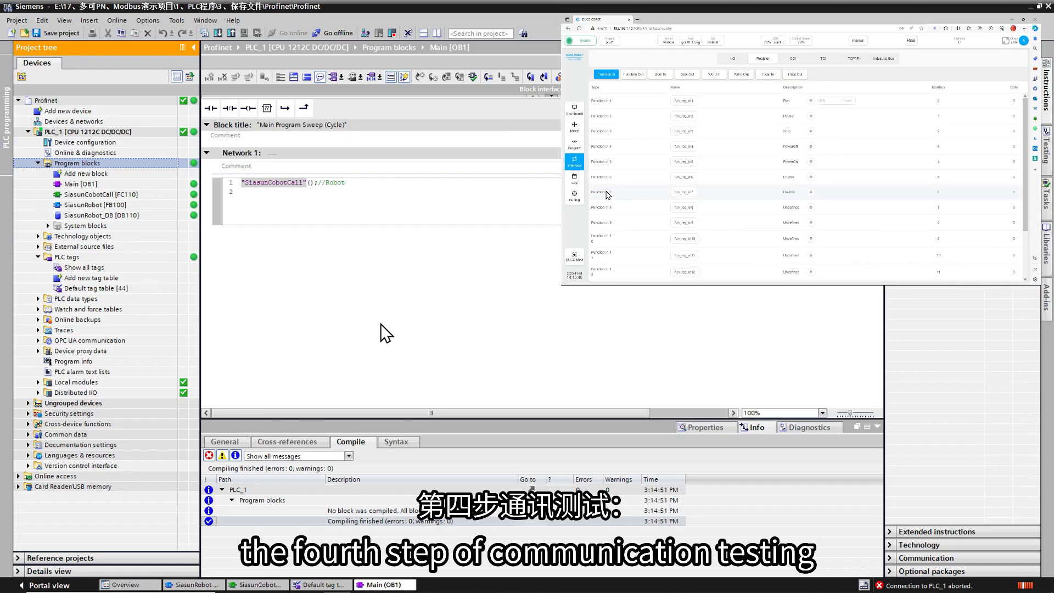
- Monitor the SiasunRobot_DB block in TIA Portal and expand PlcToRobot down to the FunReg_Input array in Slot7_PLC2R_BitInputReg
double_click(131, 215)
click(280, 78)
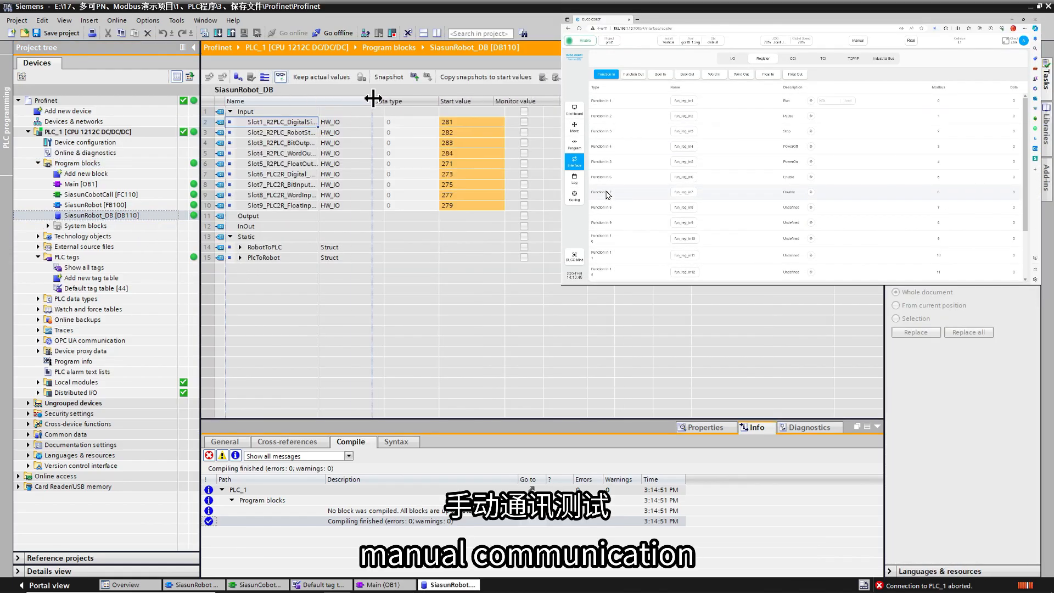
double_click(319, 101)
click(240, 258)
click(250, 278)
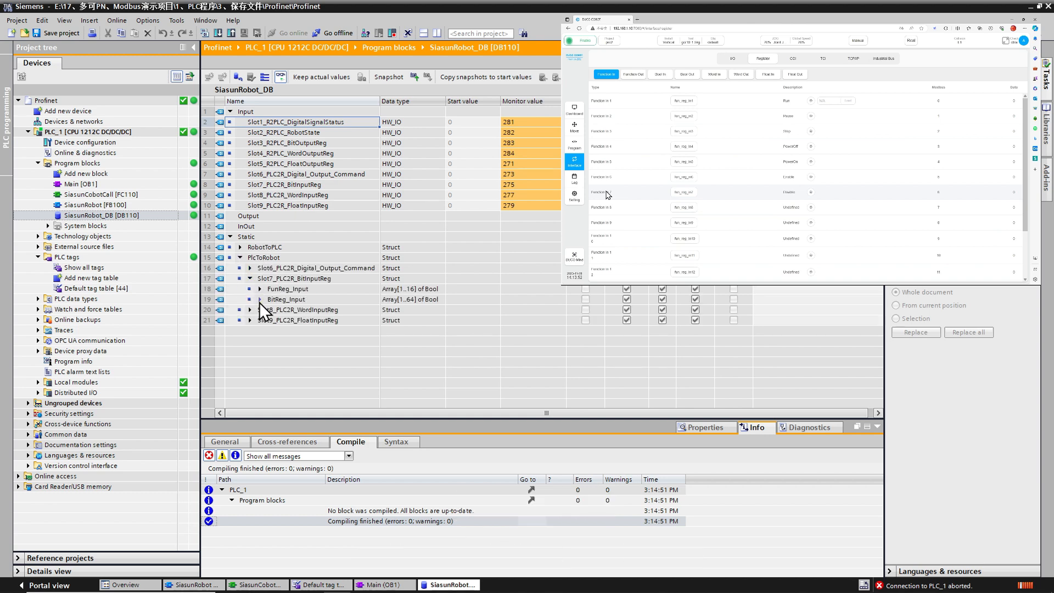
click(260, 288)
scroll(384, 307, down, 1)
- Test the robot function input by modifying FunReg_Input[7] to TRUE and back to FALSE
click(206, 329)
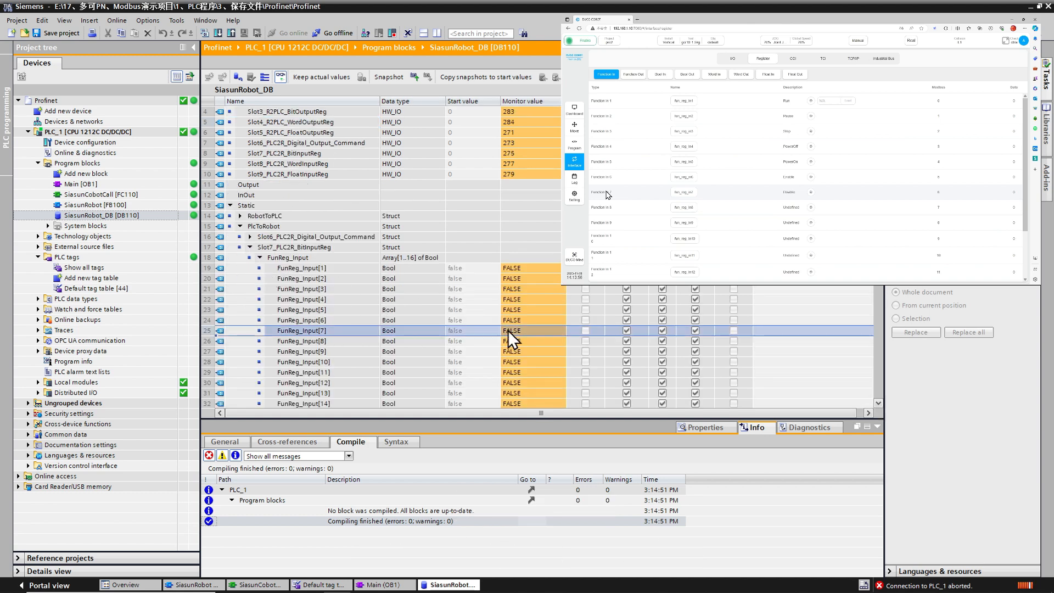
double_click(509, 330)
click(539, 331)
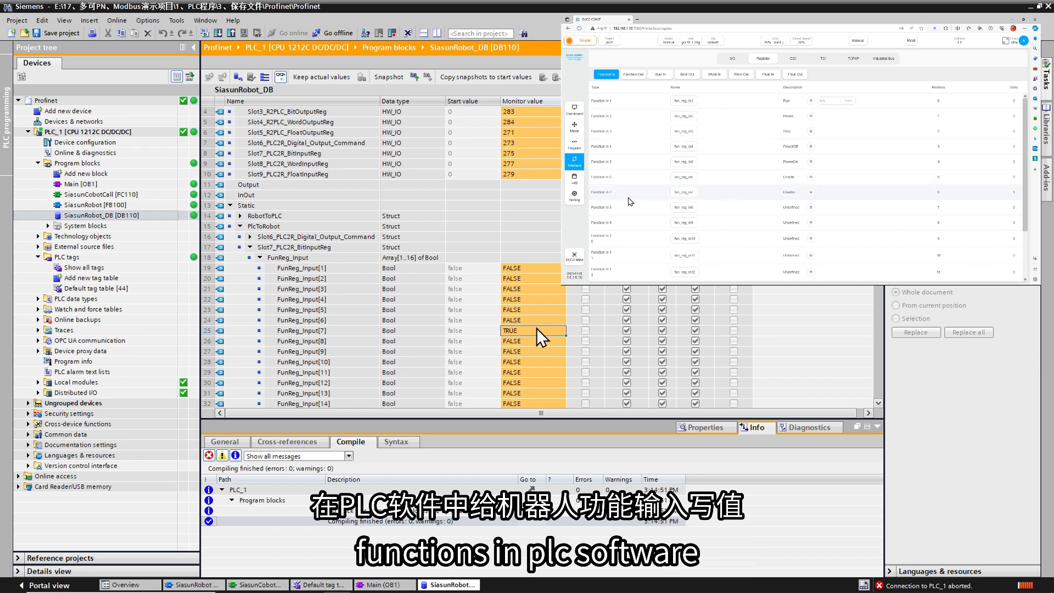
double_click(522, 330)
click(522, 330)
- Modify FunReg_Input[6] to TRUE and back to FALSE, and collapse the FunReg_Input array
click(524, 319)
double_click(524, 319)
click(524, 319)
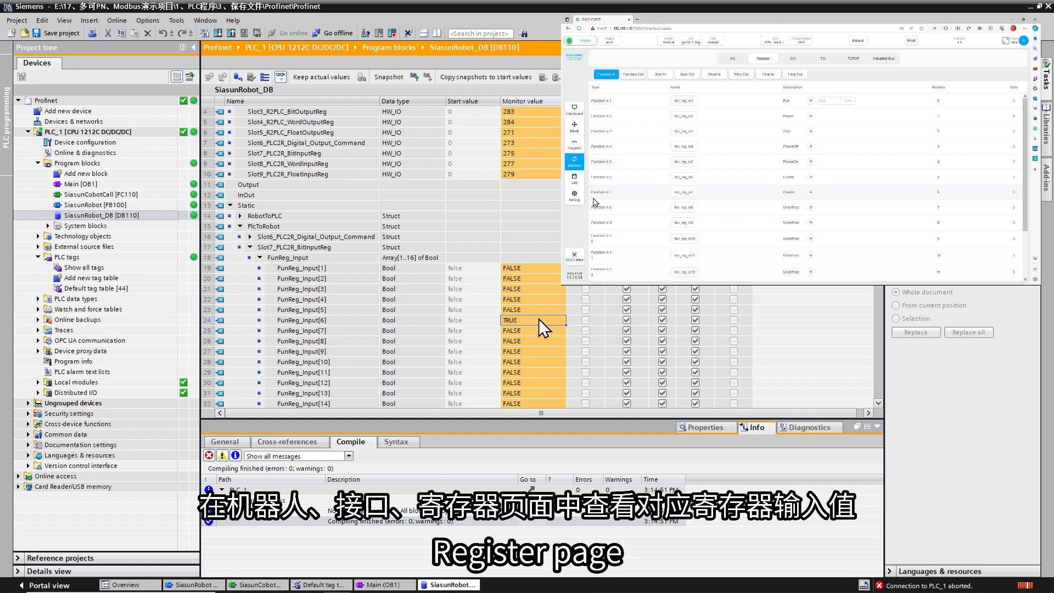
double_click(538, 319)
click(496, 292)
scroll(347, 320, down, 4)
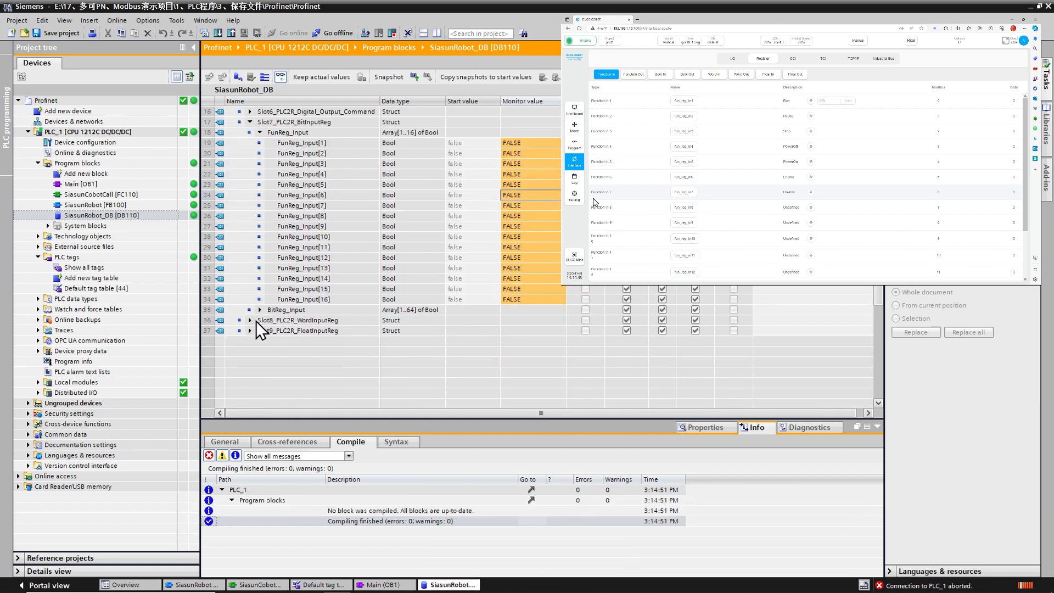
click(259, 133)
click(252, 309)
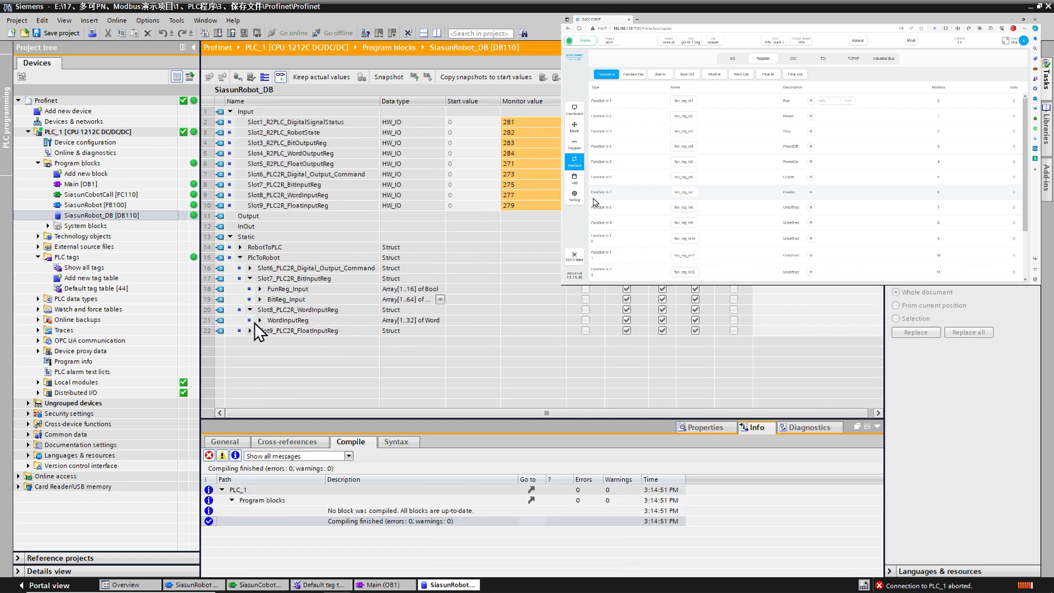
scroll(408, 343, down, 1)
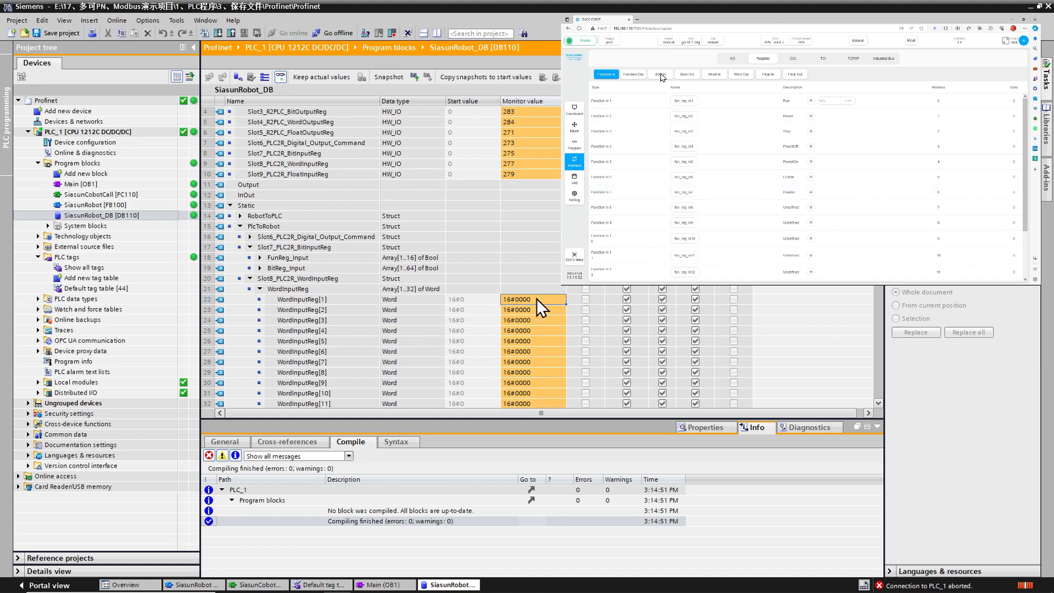
click(252, 277)
- Expand the BitReg_Input array and set BitReg_Input[1], BitReg_Input[2] and BitReg_Input[3] to TRUE
click(261, 299)
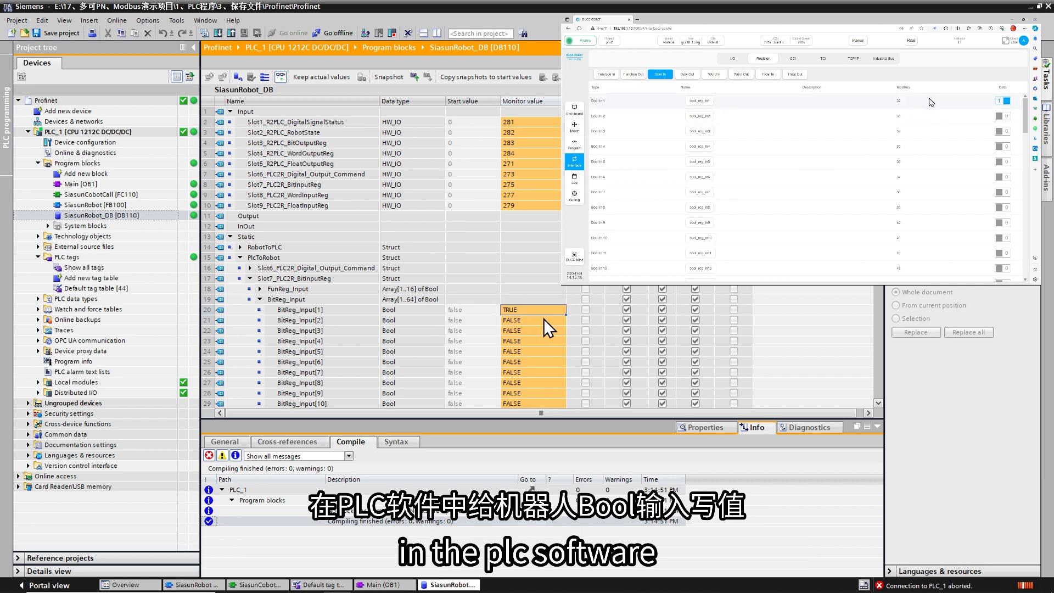
click(538, 320)
key(ctrl+F2)
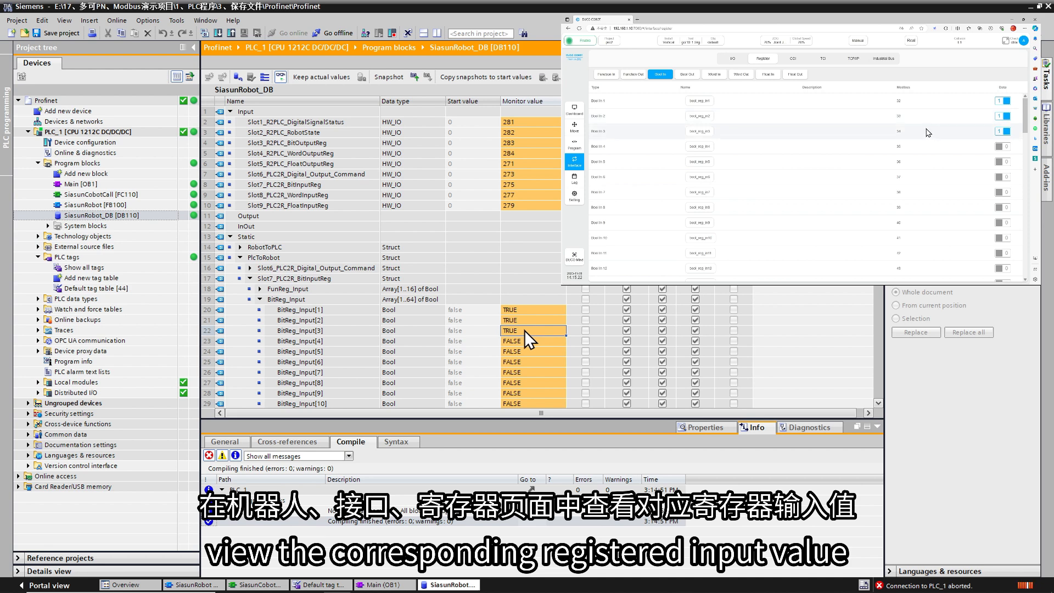
- Reset BitReg_Input[3], BitReg_Input[2] and BitReg_Input[1] to FALSE
key(ctrl+F3)
click(531, 319)
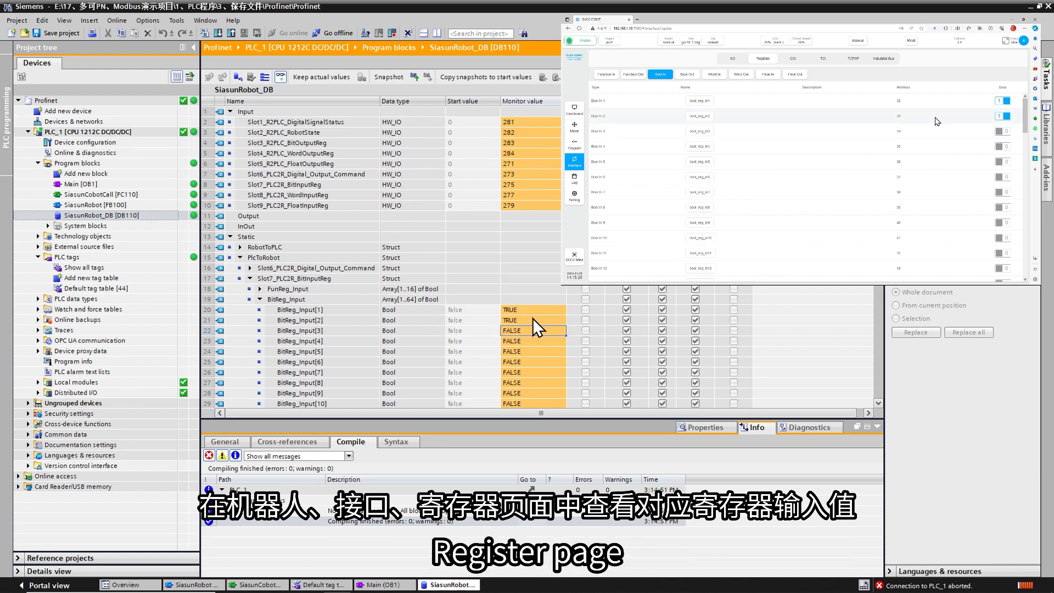
key(ctrl+F3)
click(526, 311)
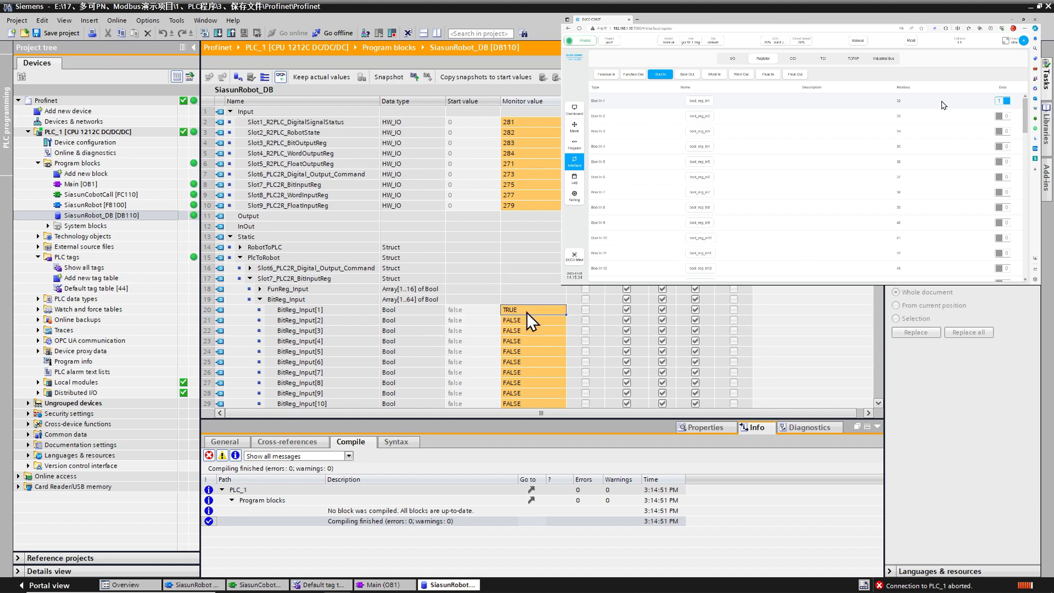
- Expand the WordInputReg array in Slot8_PLC2R_WordInputReg and set WordInputReg[1], [2] and [3] to 1, 2 and 3
click(249, 279)
click(250, 289)
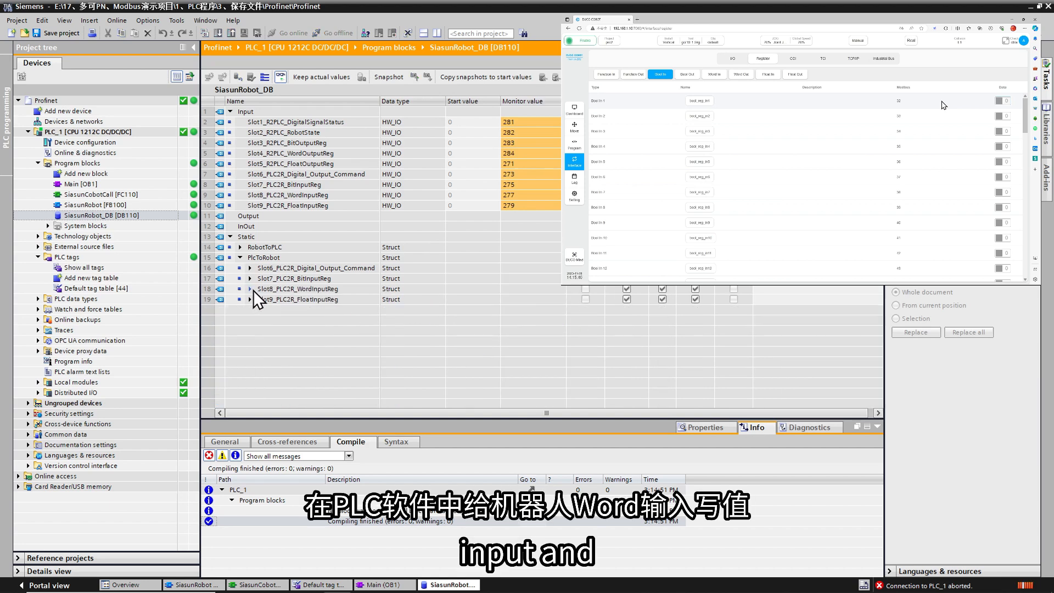
click(259, 299)
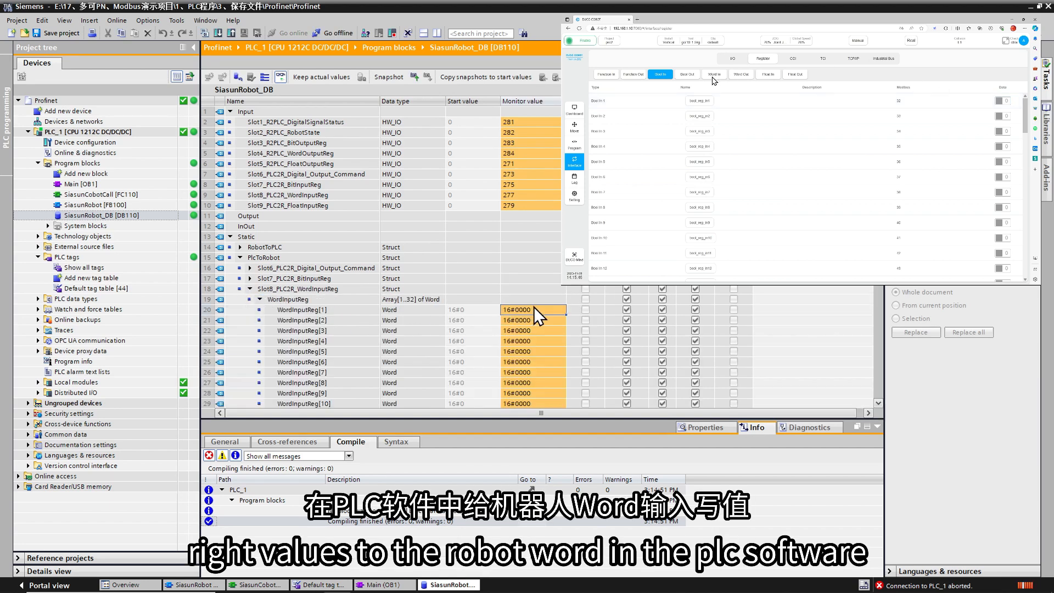
click(533, 307)
click(538, 310)
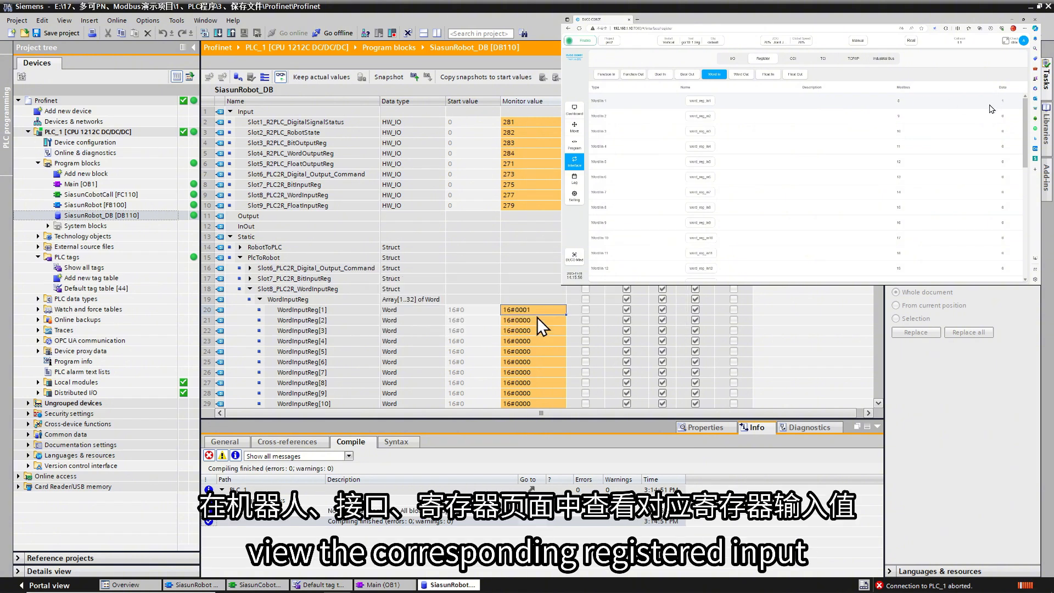
click(536, 320)
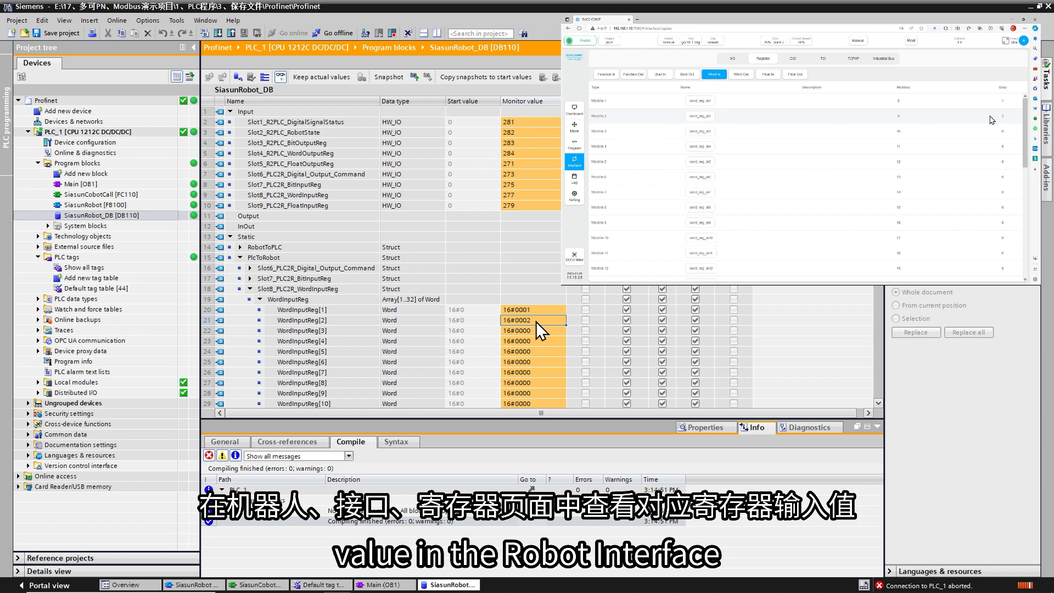
click(535, 330)
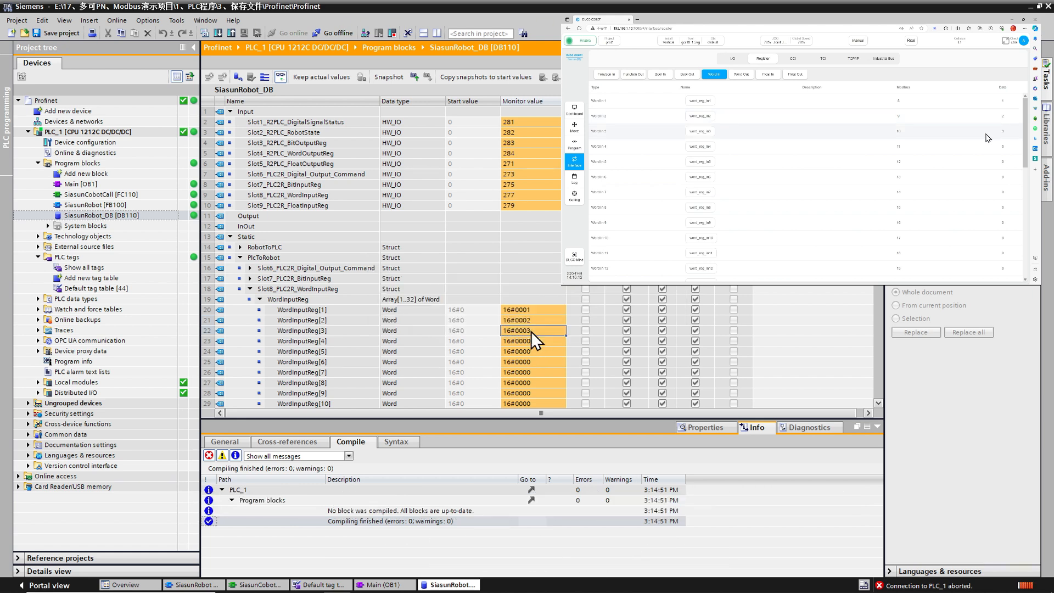
- Reset WordInputReg[3], WordInputReg[2] and WordInputReg[1] to 0
key(ctrl+shift+2)
key(Return)
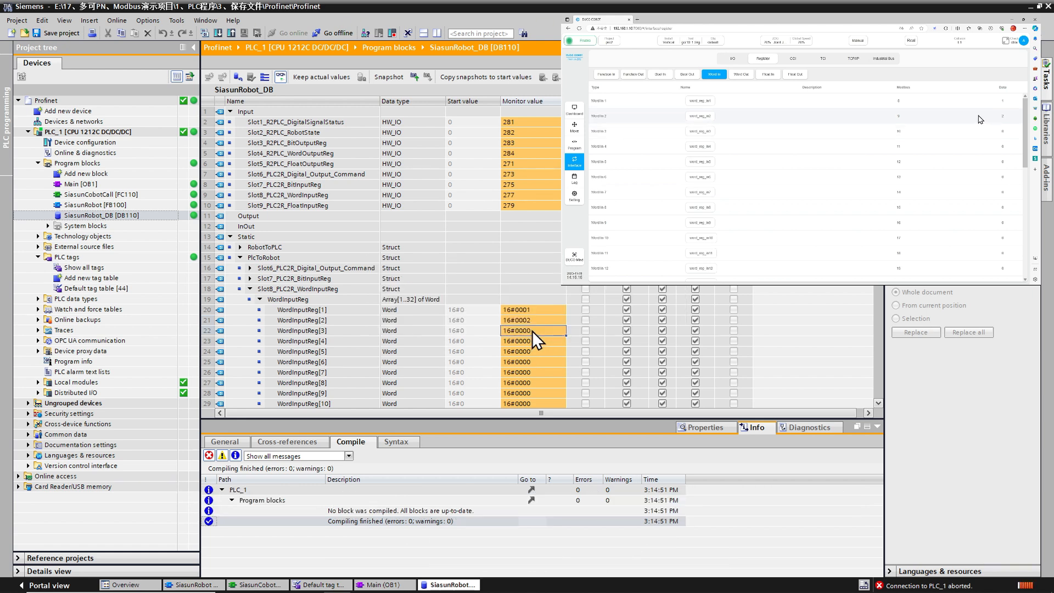
click(538, 319)
key(ctrl+shift+2)
key(Return)
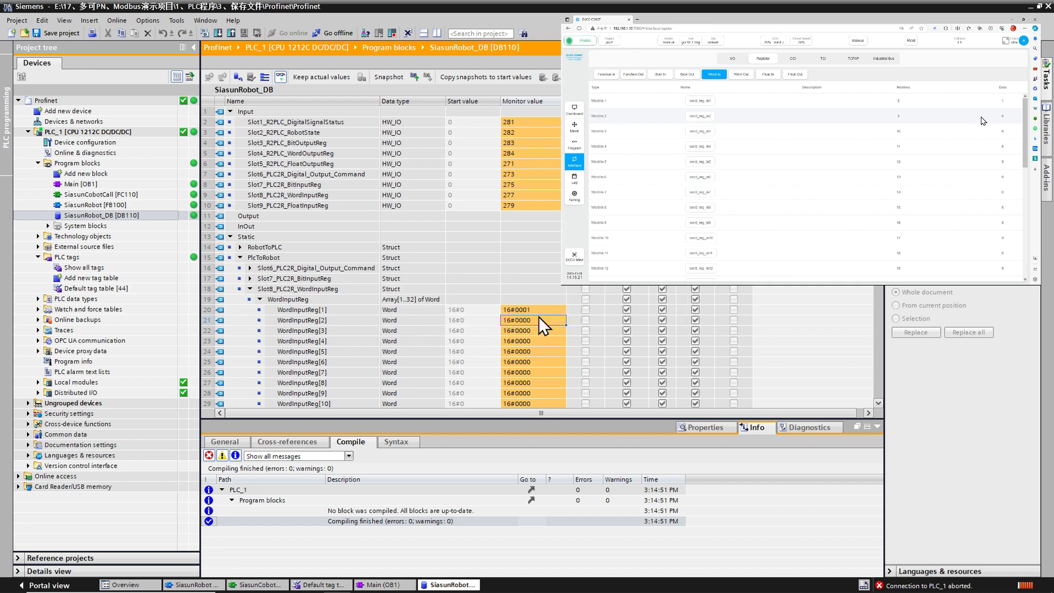
click(534, 311)
key(ctrl+shift+2)
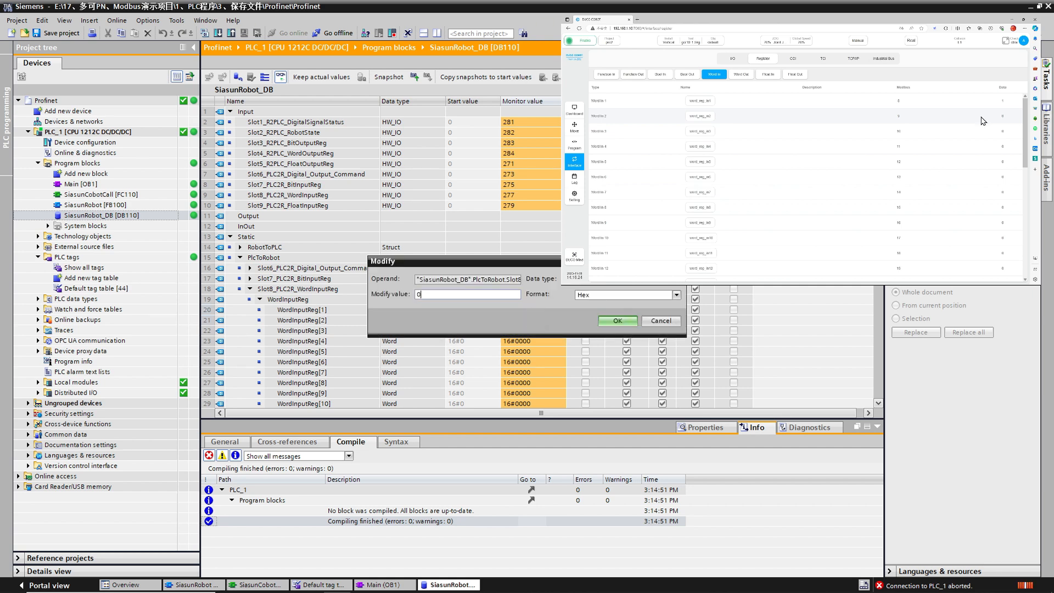
key(Return)
click(544, 309)
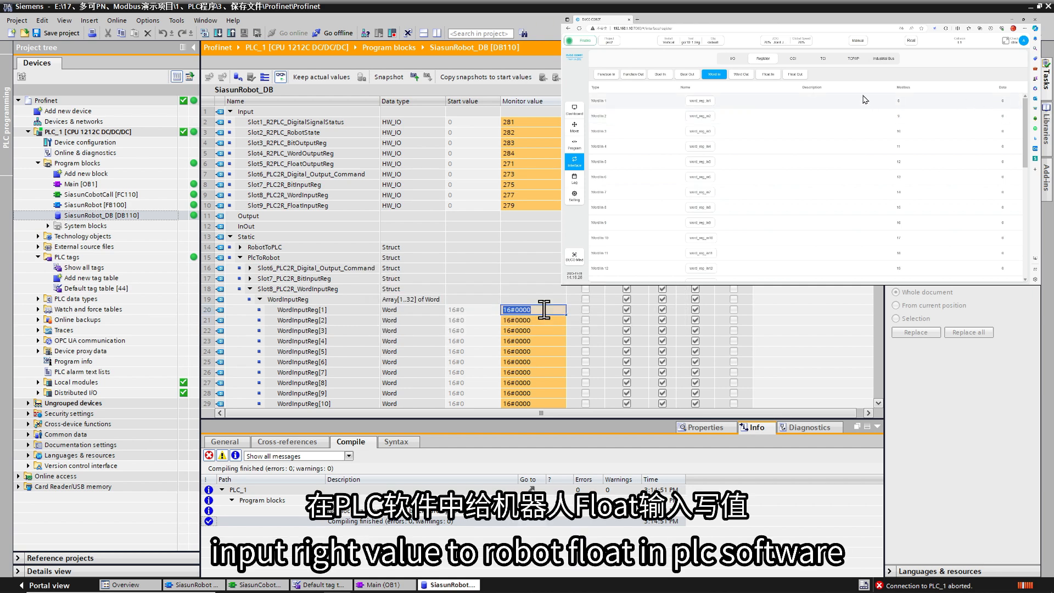
- Collapse Slot8, expand the FloatInputReg array in Slot9_PLC2R_FloatInputReg and set FloatInputReg[1] to 1.0
click(249, 289)
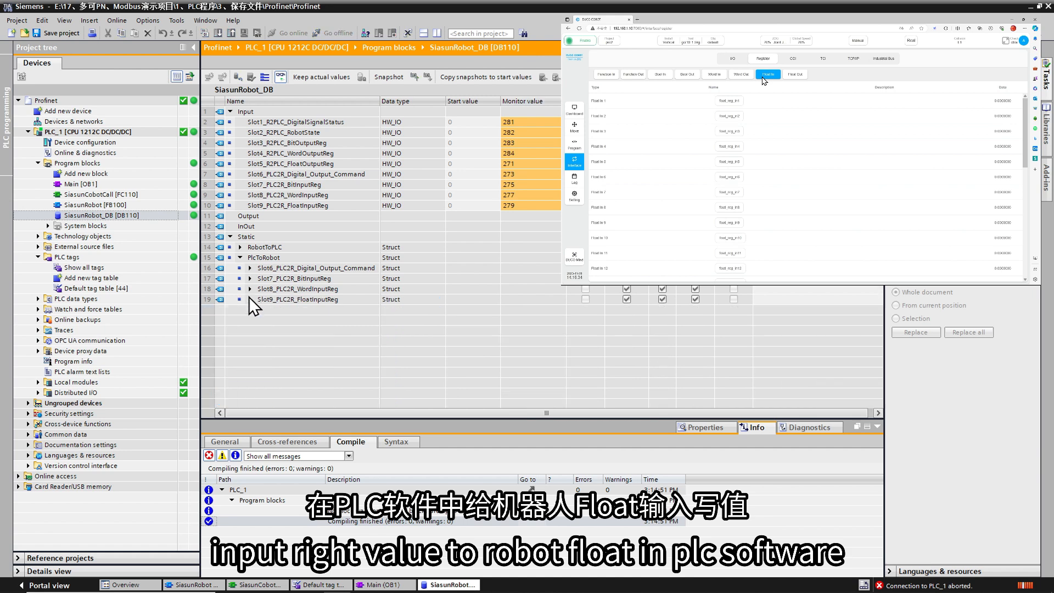
click(249, 299)
click(260, 309)
click(535, 331)
key(ctrl+shift+2)
text(1.0)
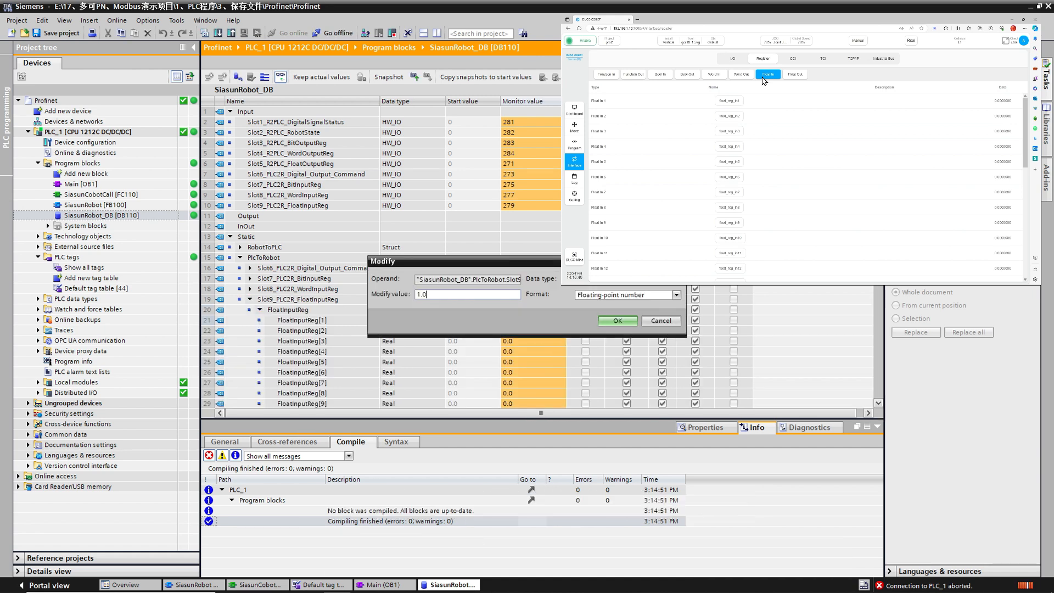
key(Return)
- Set FloatInputReg[2] to 1.2 and FloatInputReg[3] to 1.3
click(541, 333)
key(ctrl+shift+2)
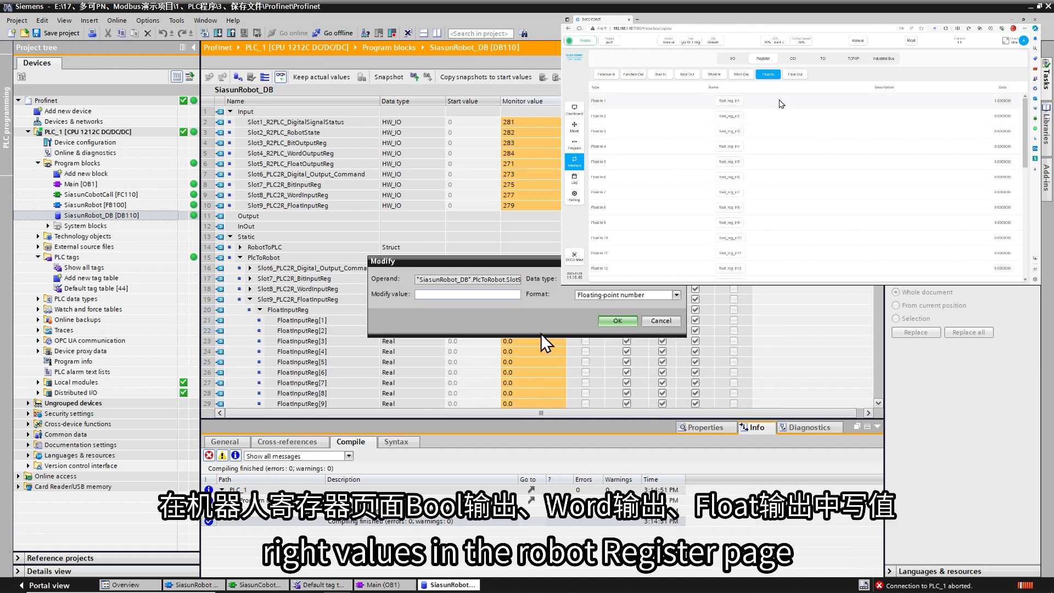
text(1.2)
key(Return)
click(532, 340)
key(ctrl+shift+2)
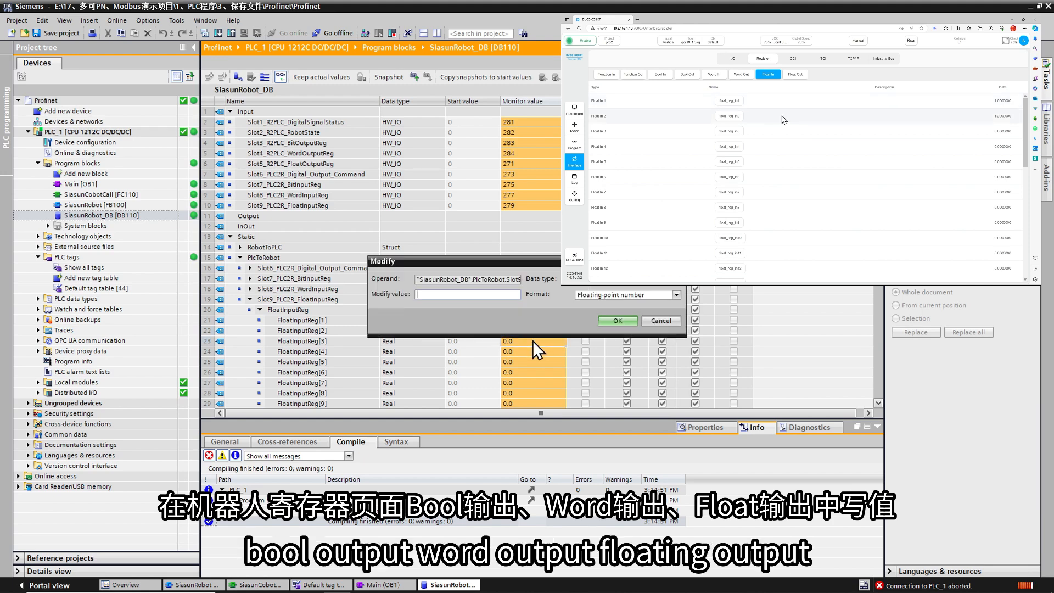
text(1.3)
key(Return)
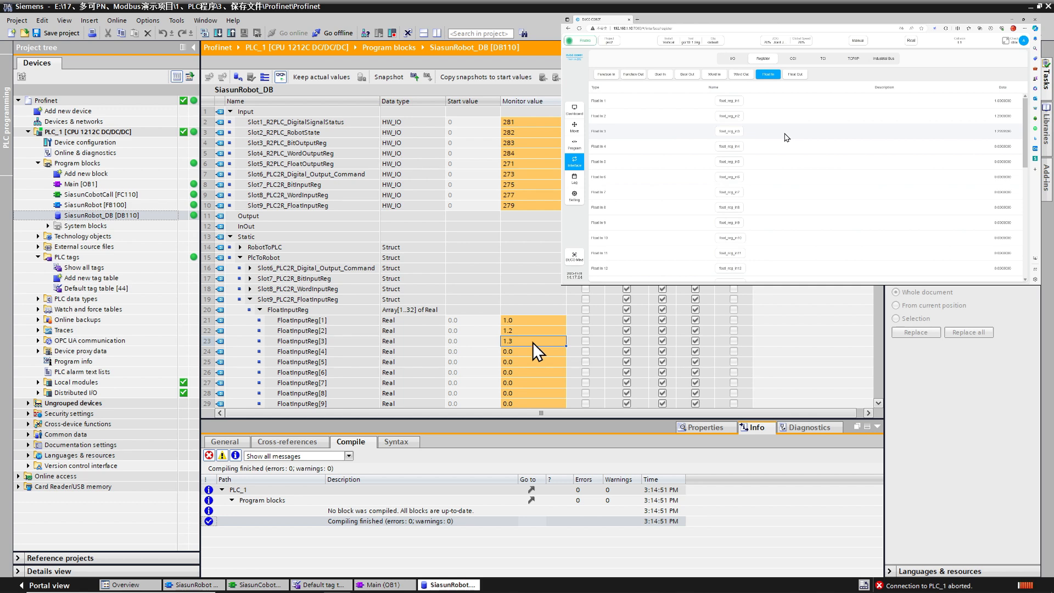
- Reset FloatInputReg[3], FloatInputReg[2] and FloatInputReg[1] to 0
key(ctrl+shift+2)
text(0)
key(Return)
click(534, 330)
key(ctrl+shift+2)
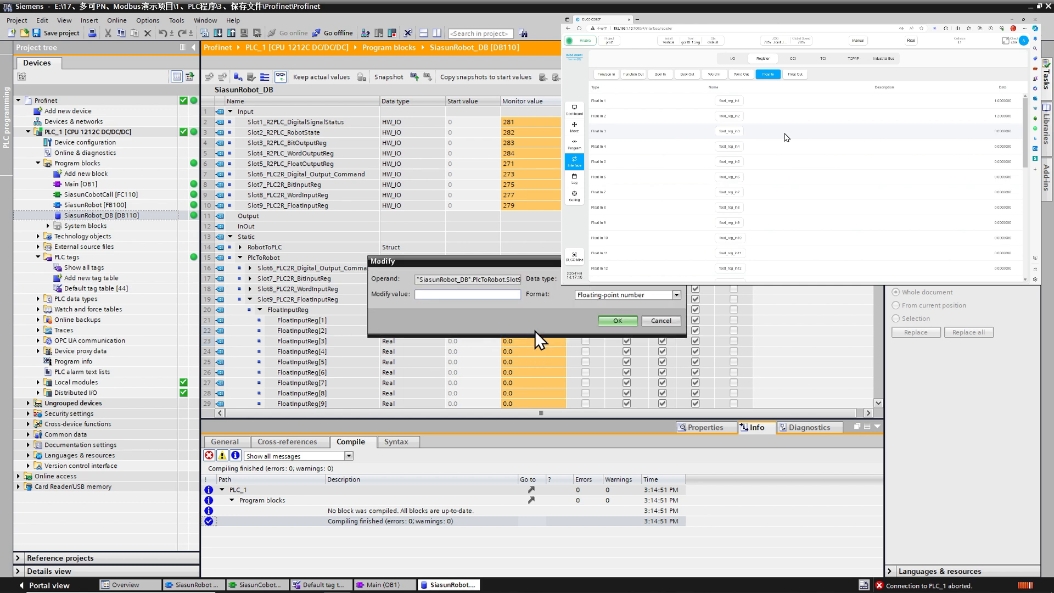
text(0)
key(Return)
click(542, 324)
key(ctrl+shift+2)
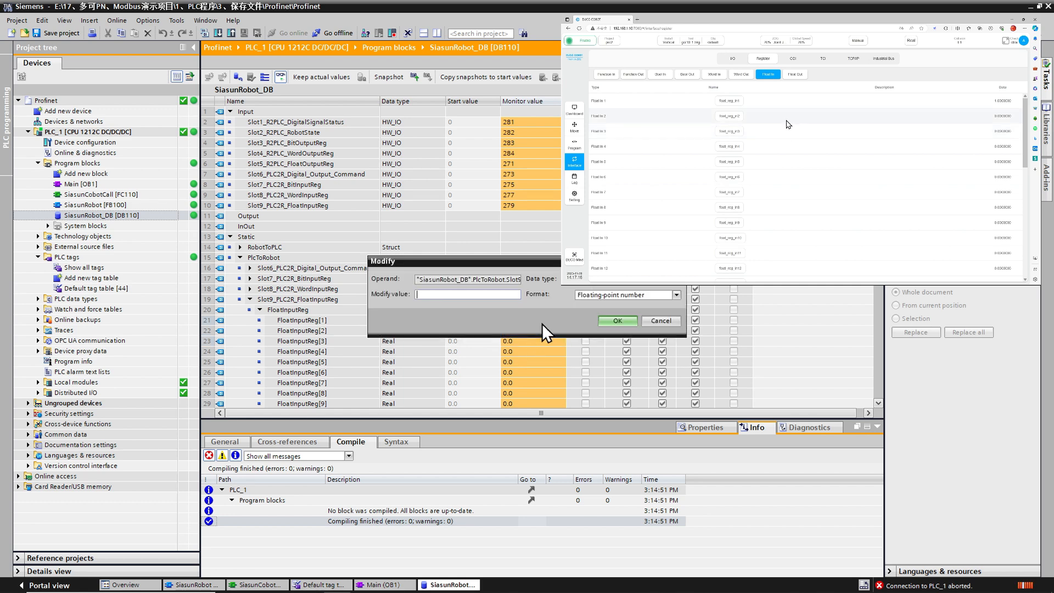
text(0)
key(Return)
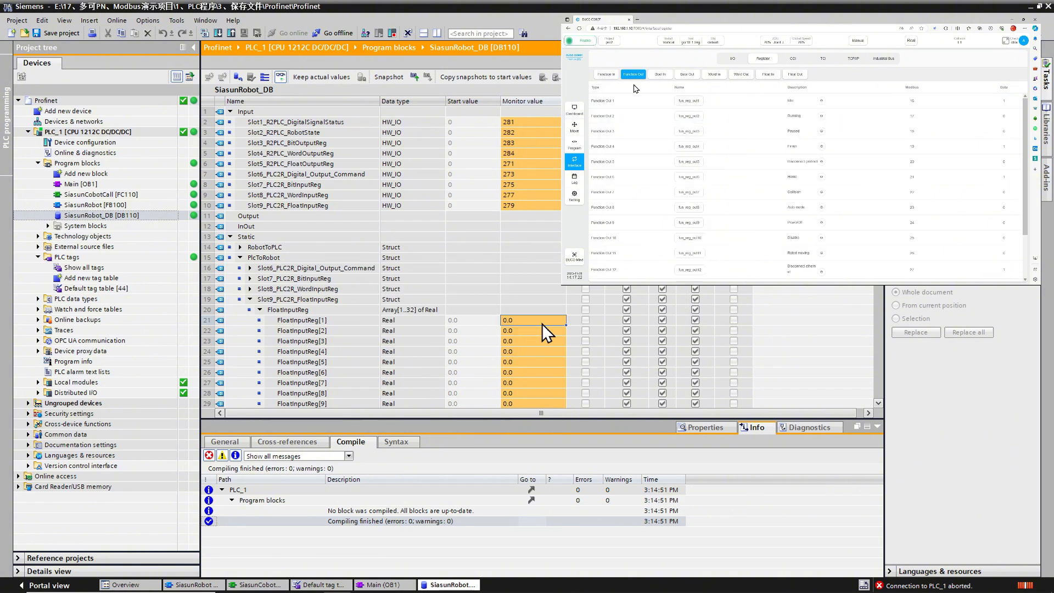
- Expand RobotToPLC down to FunReg_Output in Slot3_R2PLC_BitOutputReg and check the states of FunReg_Output[1], [4] and [6]
click(249, 299)
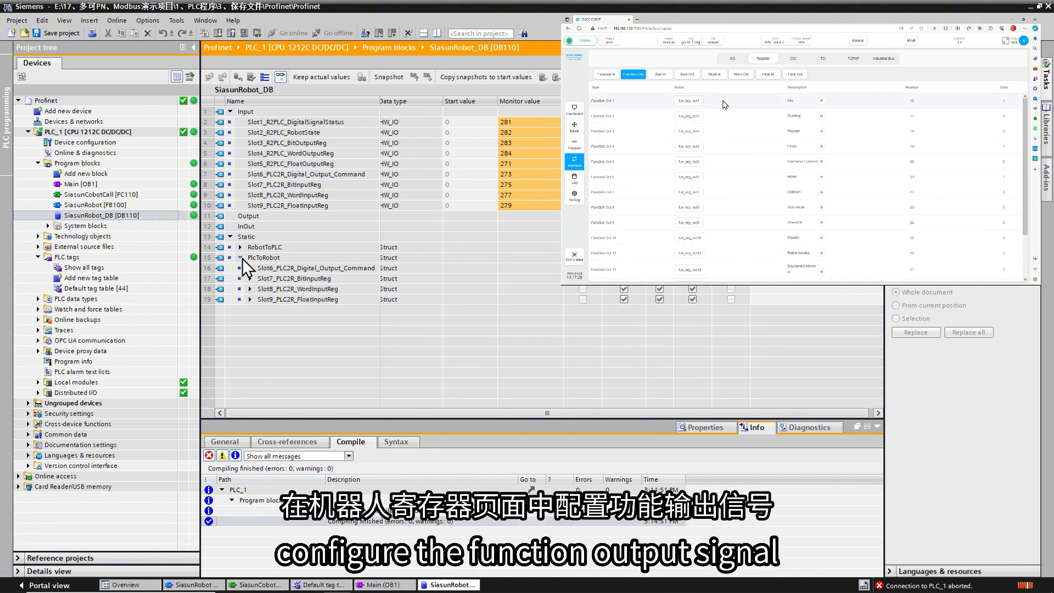
click(239, 257)
click(240, 247)
click(250, 279)
click(259, 288)
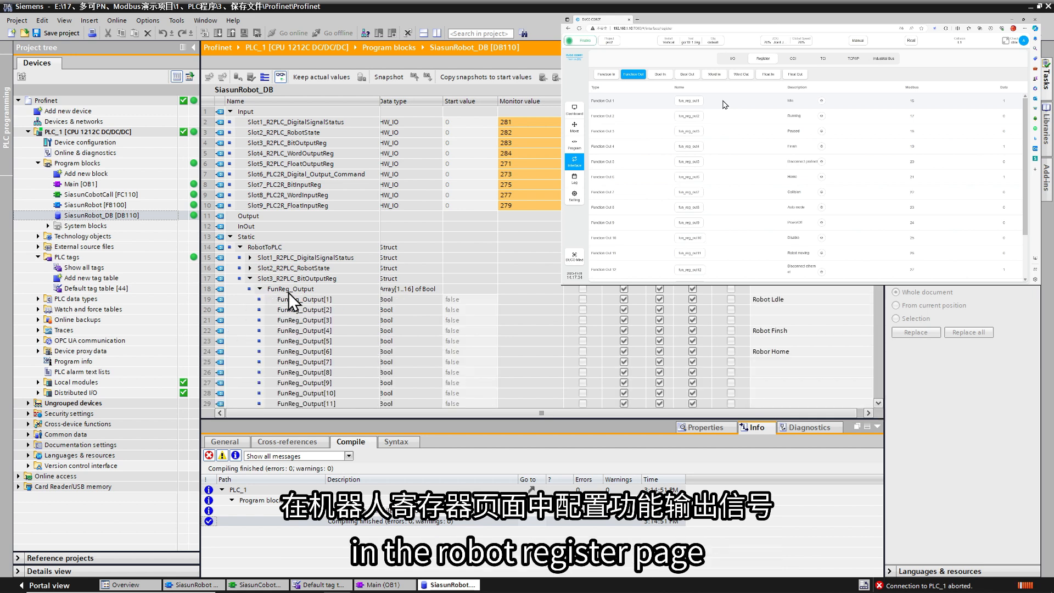
click(229, 301)
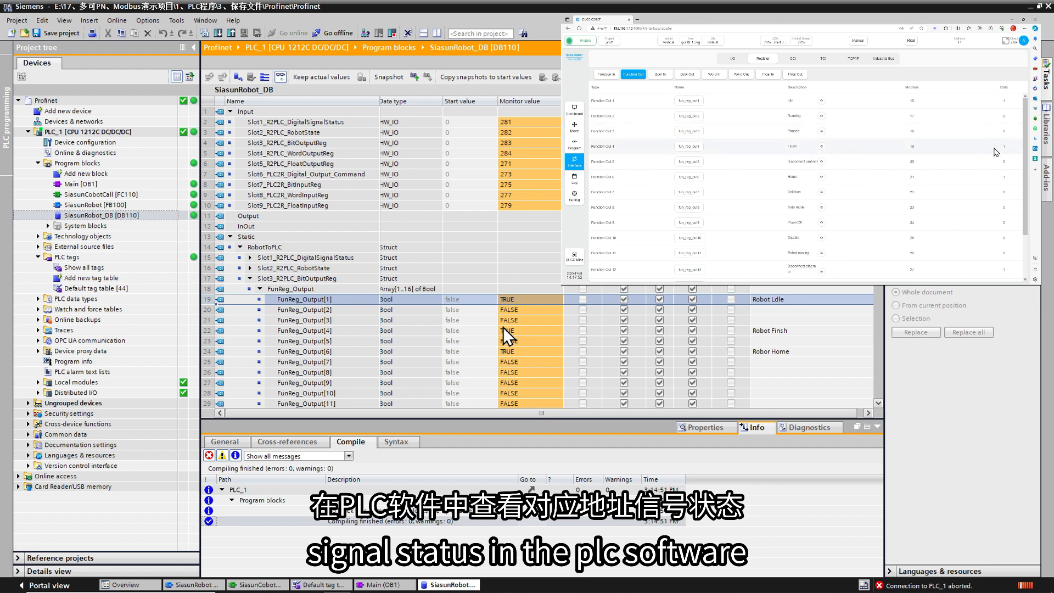
click(206, 331)
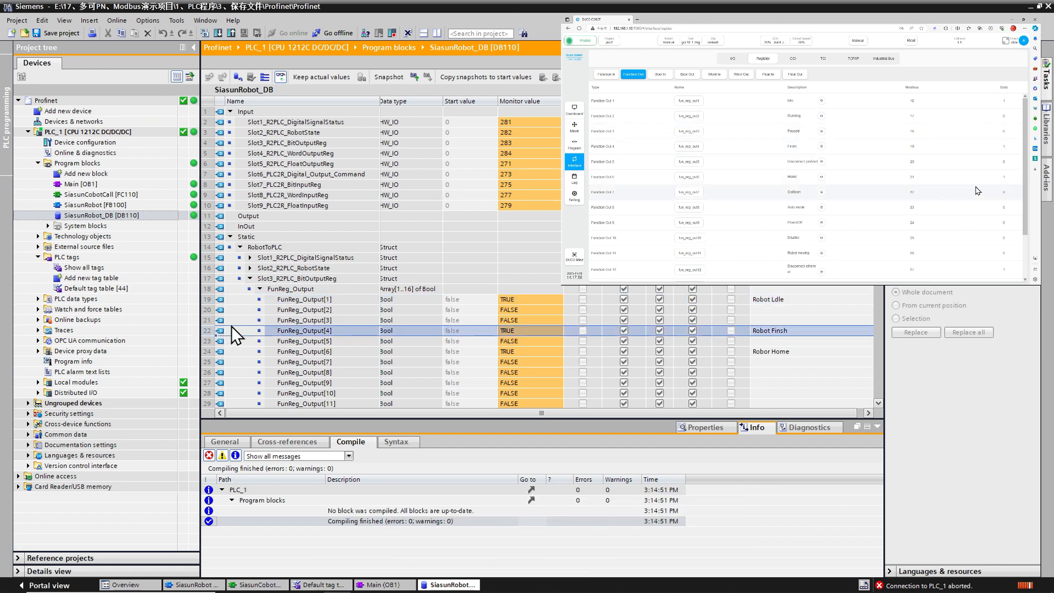
click(289, 354)
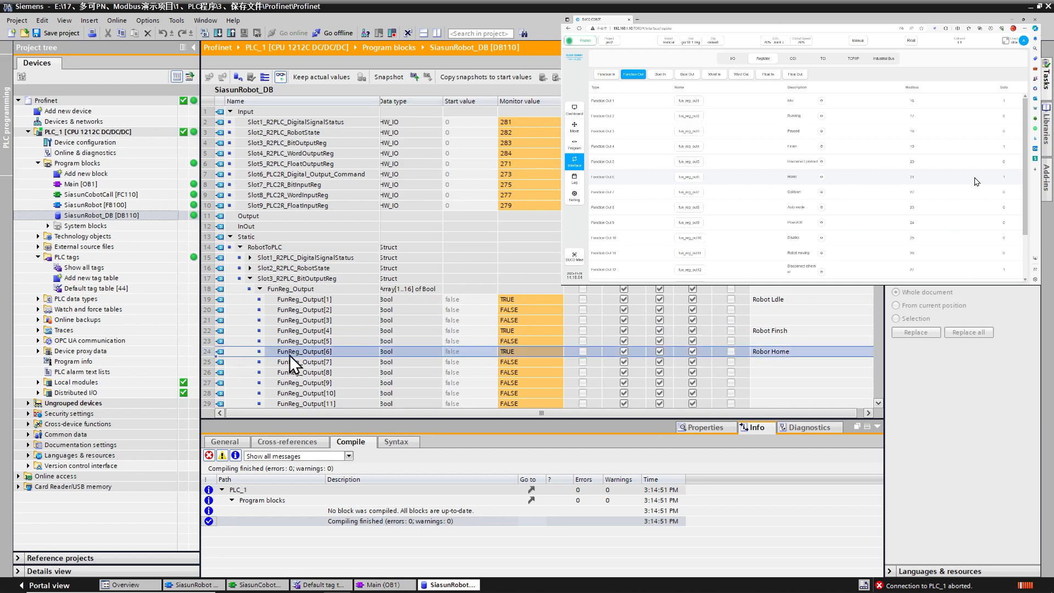
- Collapse the FunReg_Output array and expand the BoolReg_Output array in Slot3_R2PLC_BitOutputReg to show its monitor values
click(259, 289)
click(250, 279)
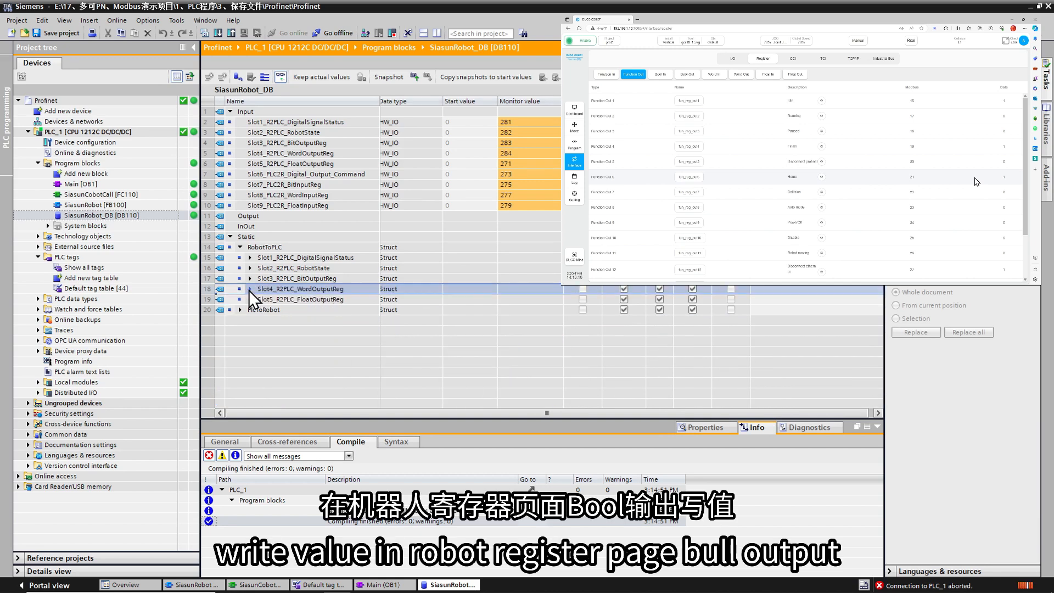
click(250, 278)
click(260, 299)
scroll(486, 307, down, 2)
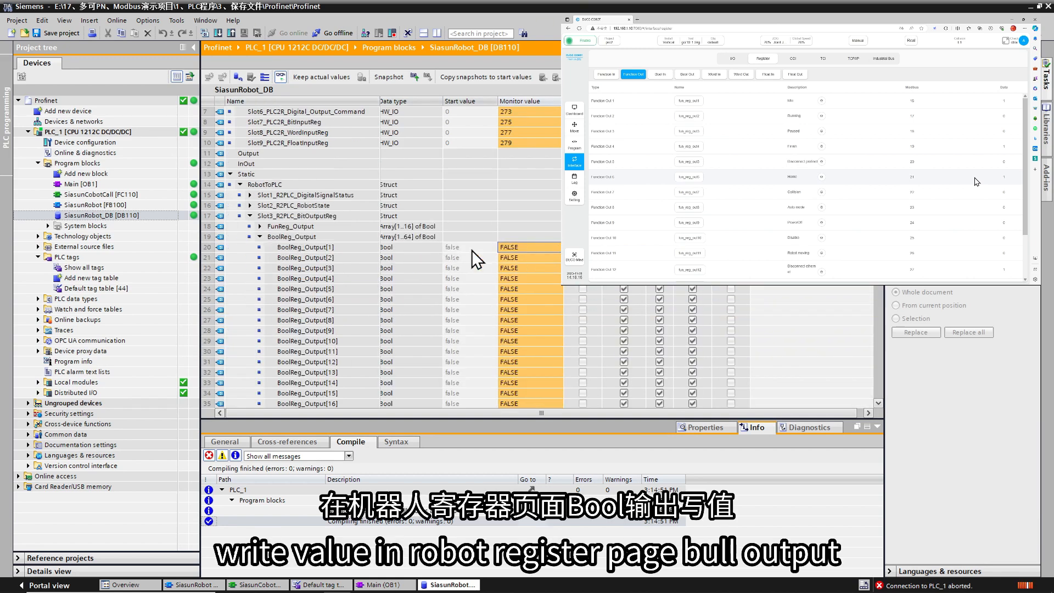
- Switch on Bool Out 1 to 4 one at a time on the robot's register page and check BoolReg_Output[1] to [4]
drag(207, 247, 216, 274)
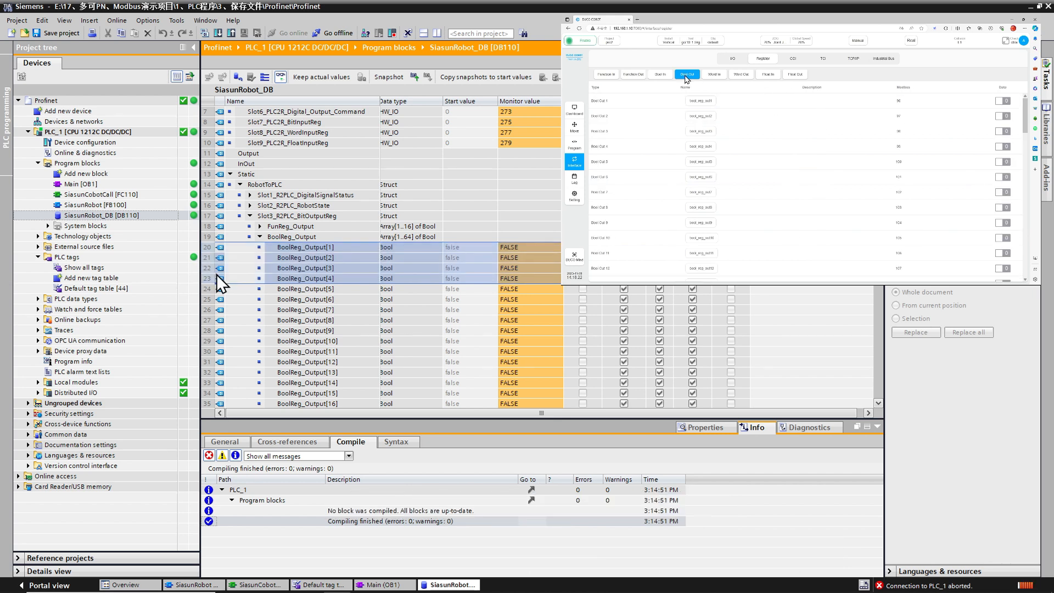
click(204, 247)
click(1002, 101)
click(1006, 116)
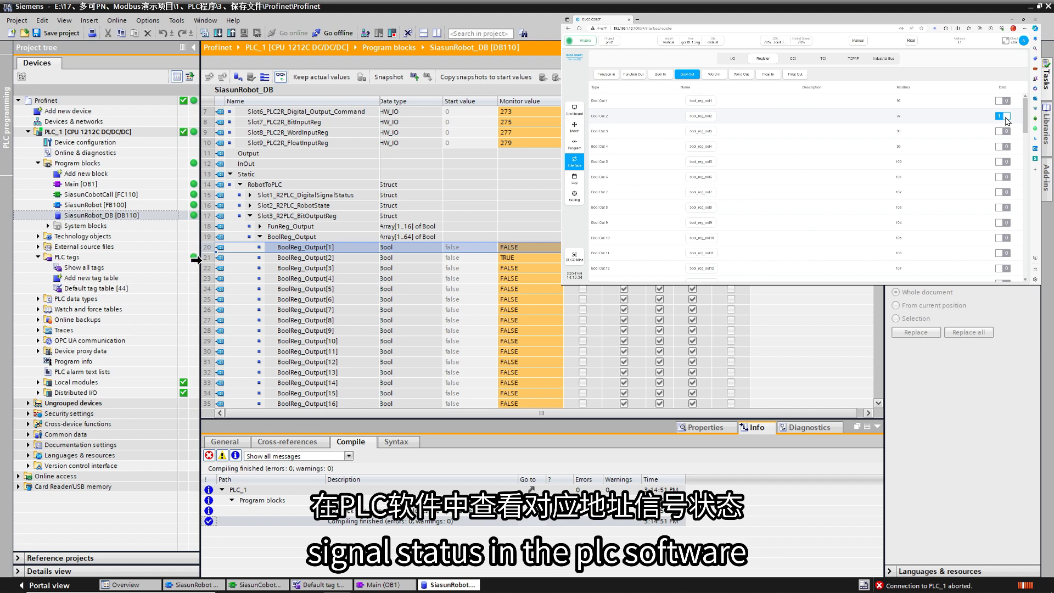
click(197, 257)
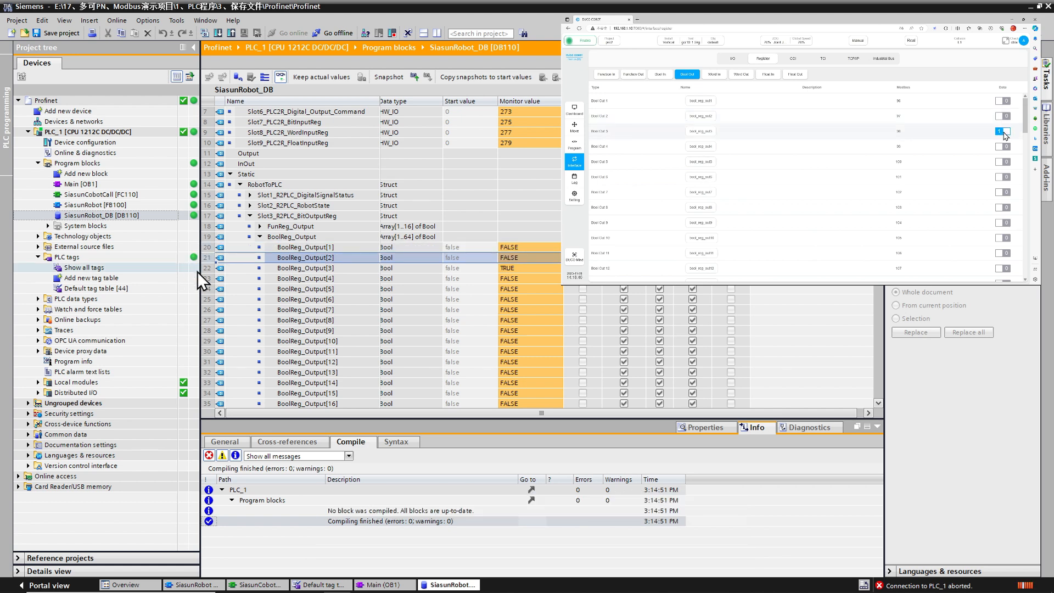
click(205, 267)
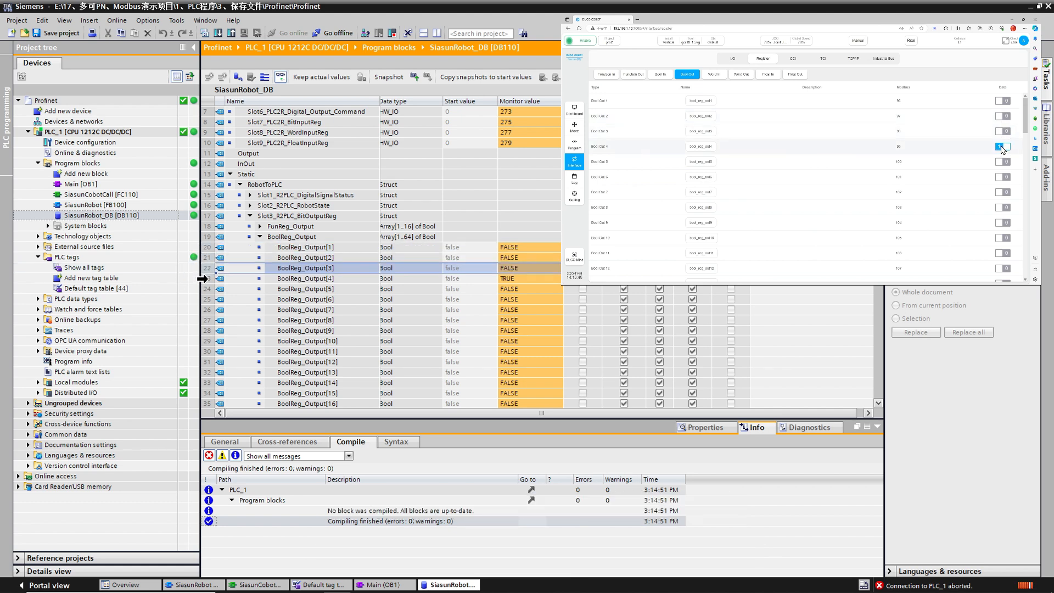
click(201, 279)
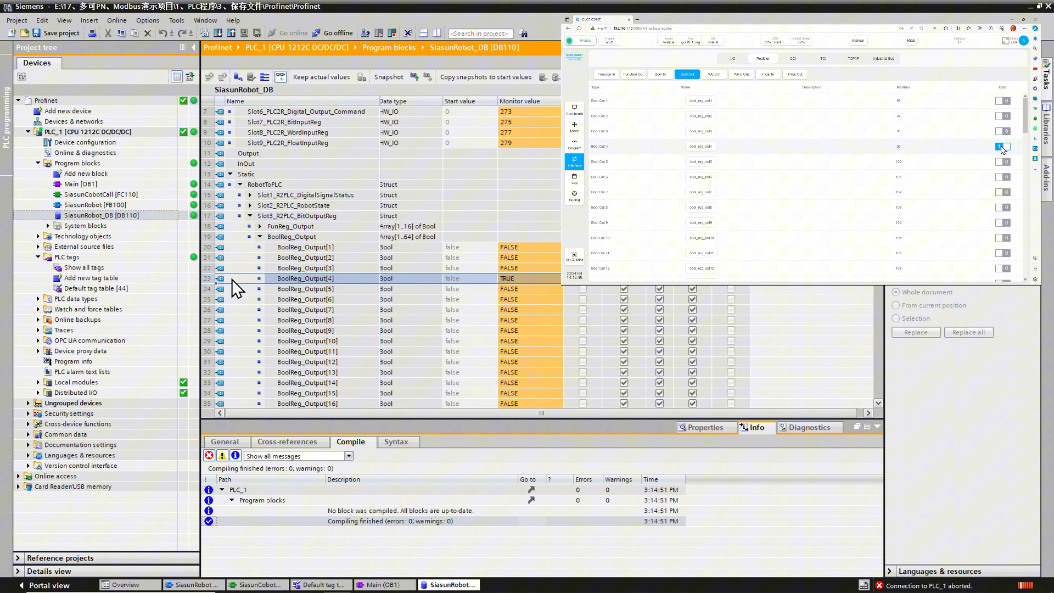
- Collapse the Slot3 bit output arrays and expand the WordOutputReg array in Slot4_R2PLC_WordOutputReg to show its monitor values
click(259, 237)
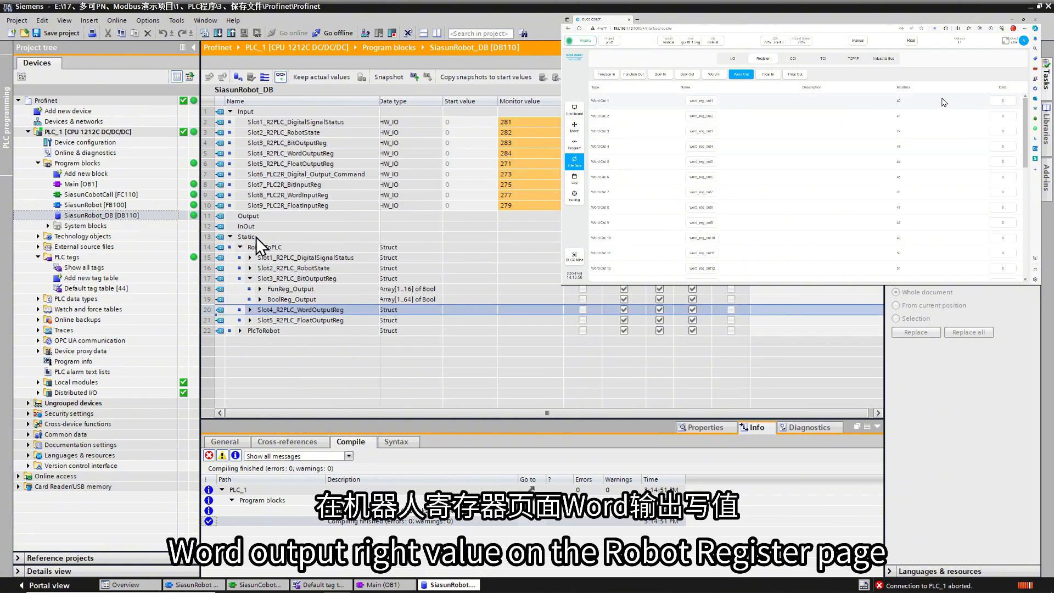
click(250, 279)
click(249, 289)
click(260, 299)
scroll(489, 331, down, 2)
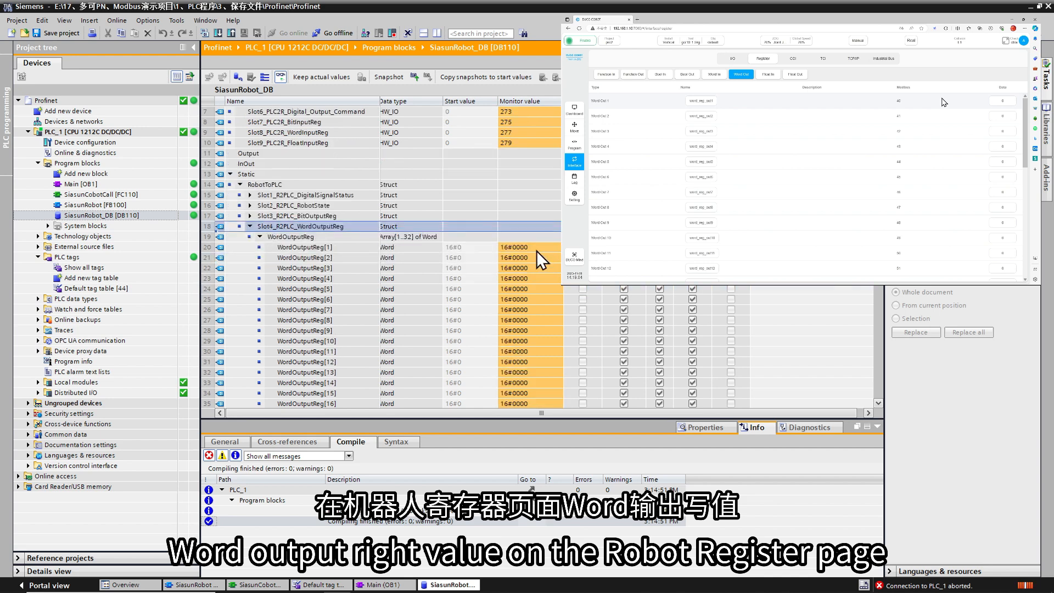
- Check WordOutputReg[1], [2] and [3] in turn while writing the matching Word Out registers on the robot's register page
click(505, 248)
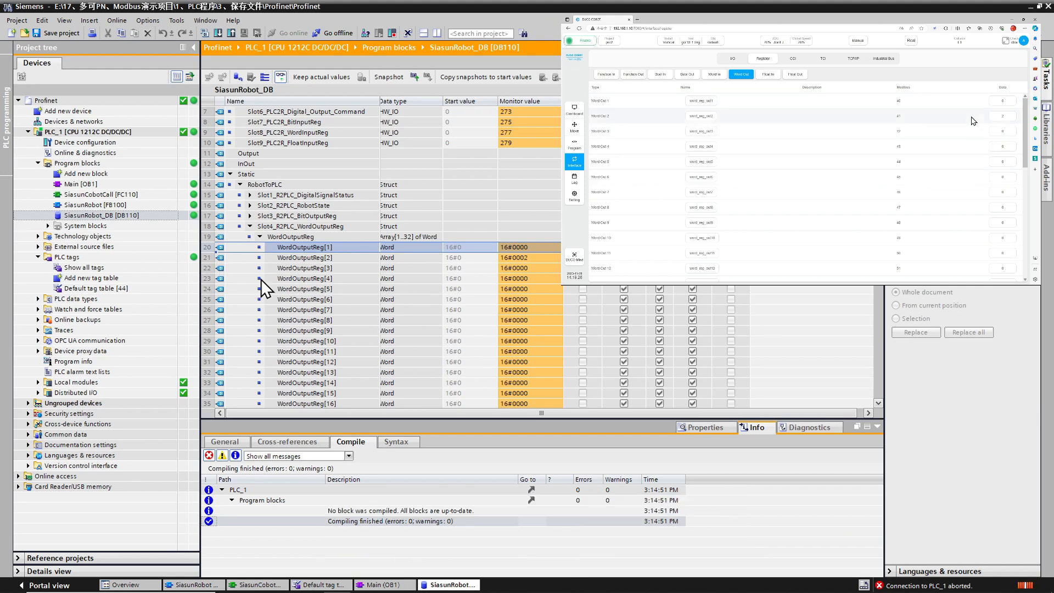
click(214, 258)
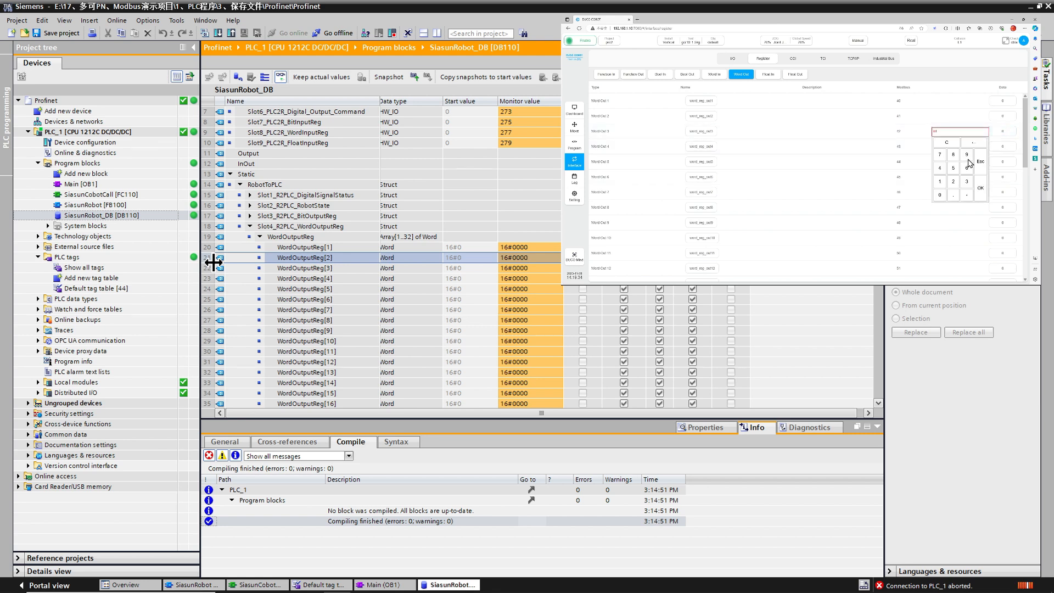
click(240, 269)
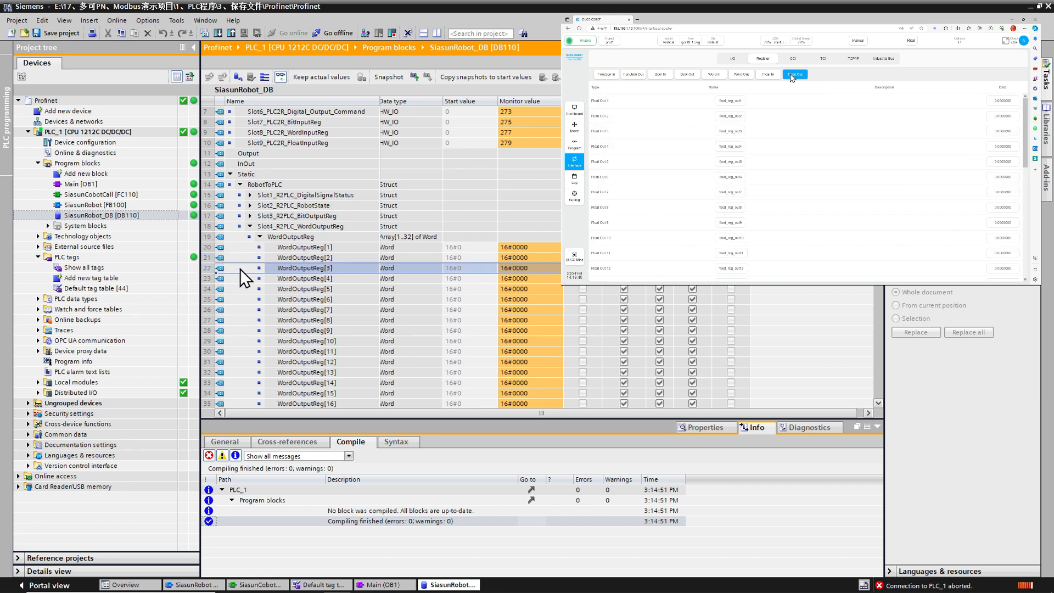
- Collapse Slot4_R2PLC_WordOutputReg and expand the FloatOutputReg array in Slot5_R2PLC_FloatOutputReg to show its monitor values
click(249, 226)
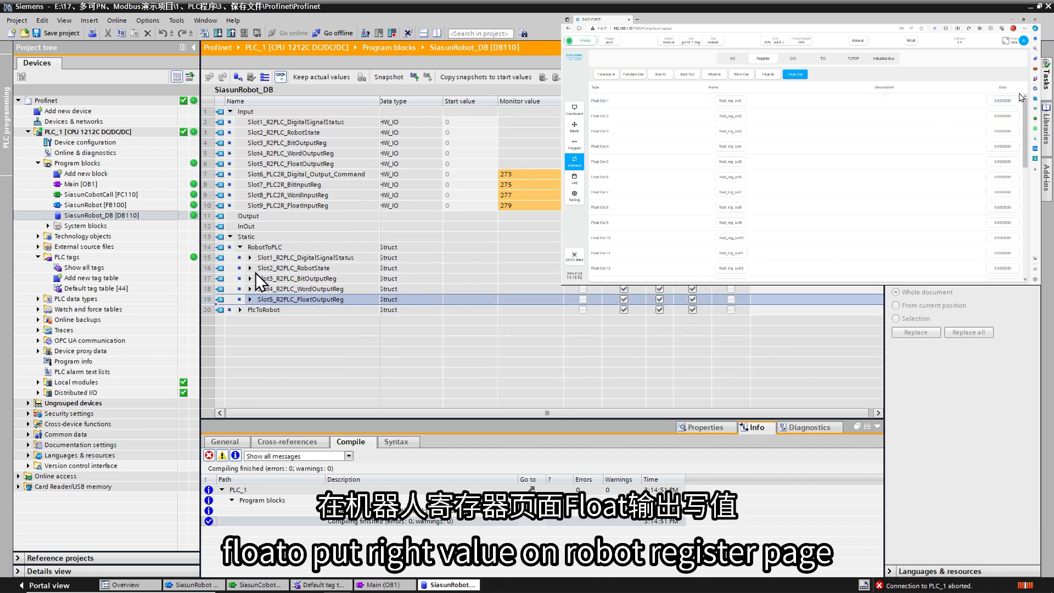
click(250, 299)
click(259, 310)
scroll(526, 328, down, 2)
- Check FloatOutputReg[1], [2] and [3] in turn while writing the matching Float Out registers on the robot's register page
click(220, 258)
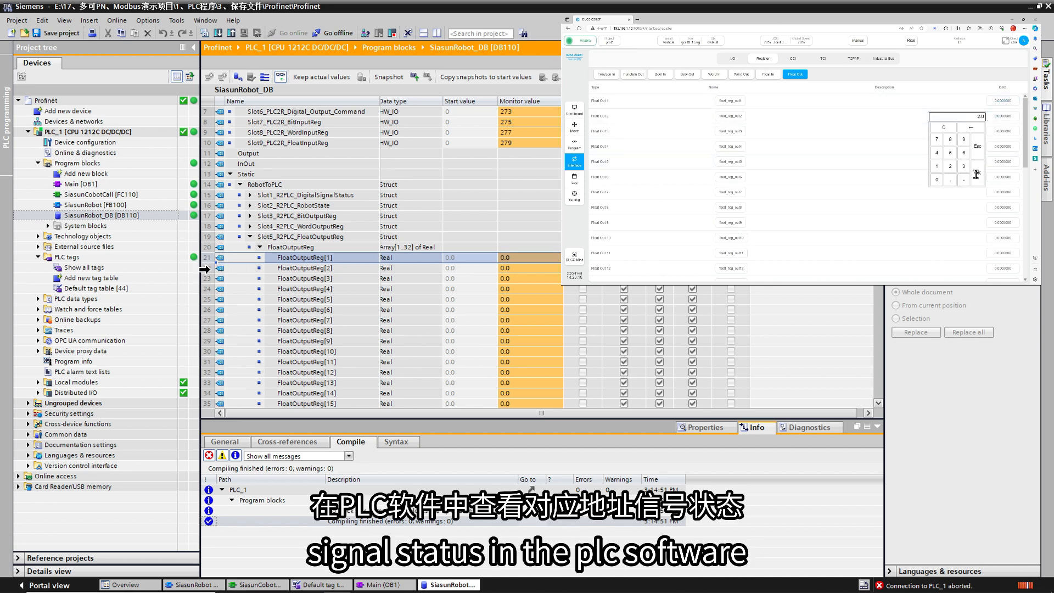
click(199, 268)
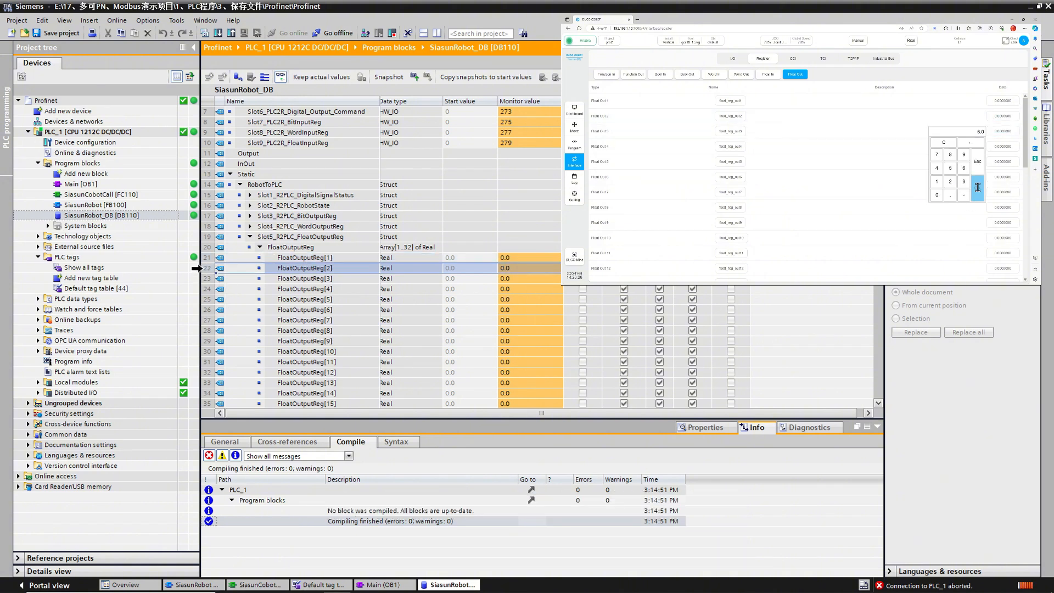
click(203, 278)
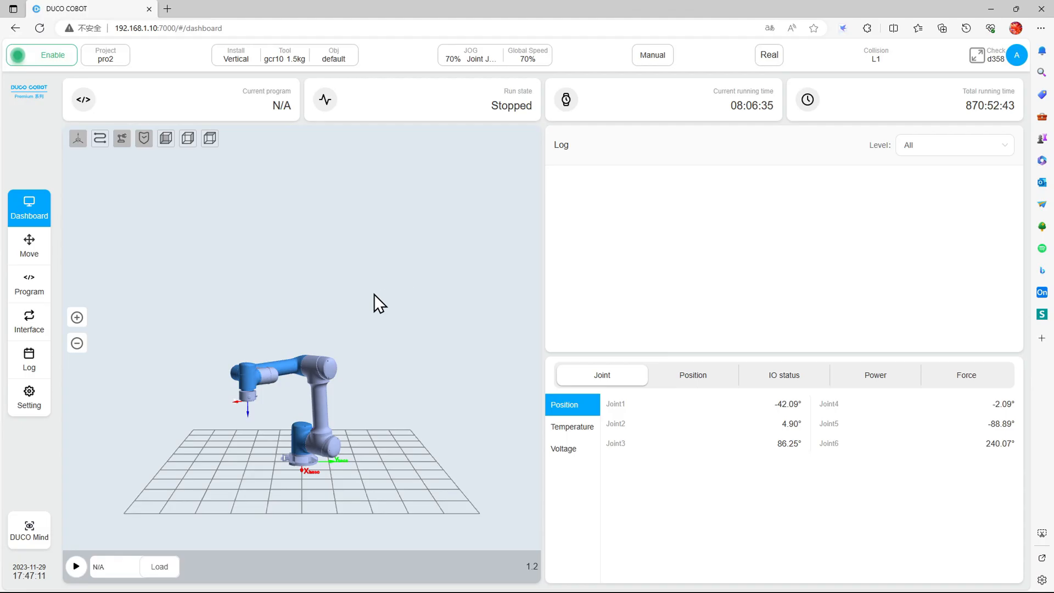
- Switch to the DUCO COBOT web interface and review its function input register assignments and its programs
click(25, 329)
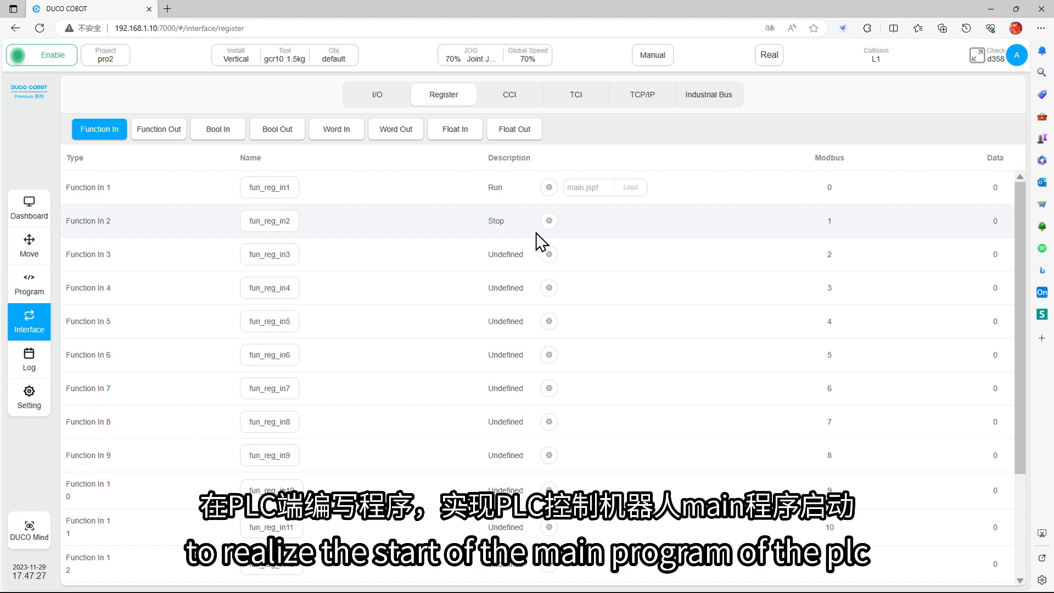
click(28, 291)
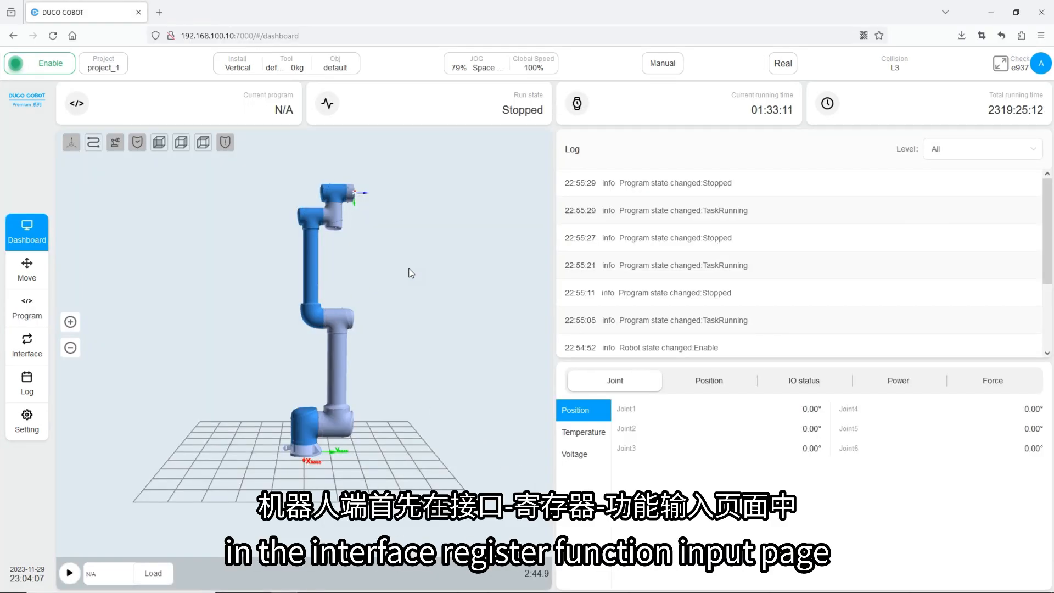
- Assign the Run function to register Function In 1 on the robot
click(33, 348)
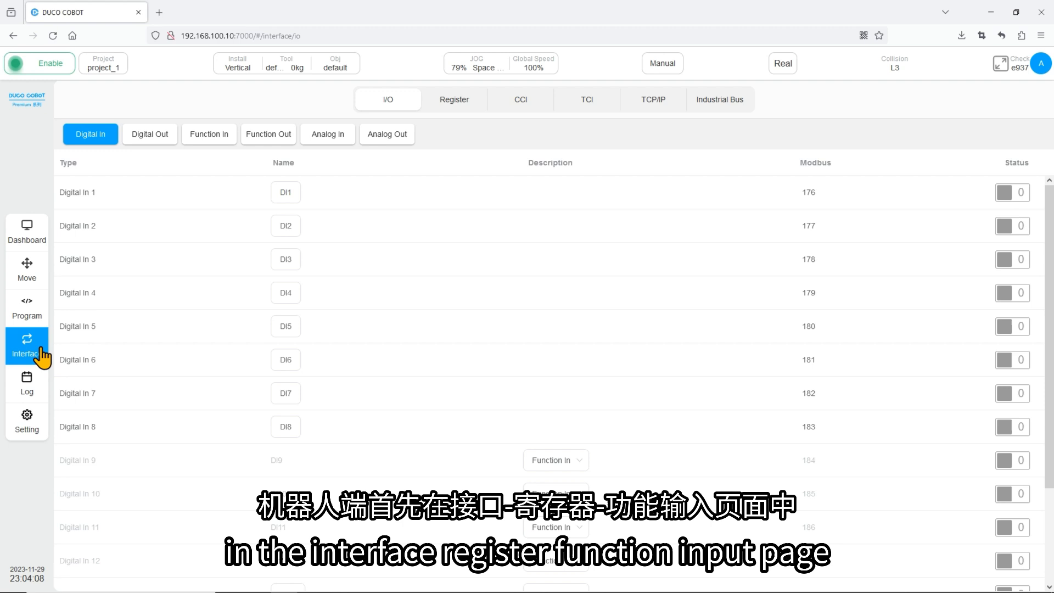
click(467, 106)
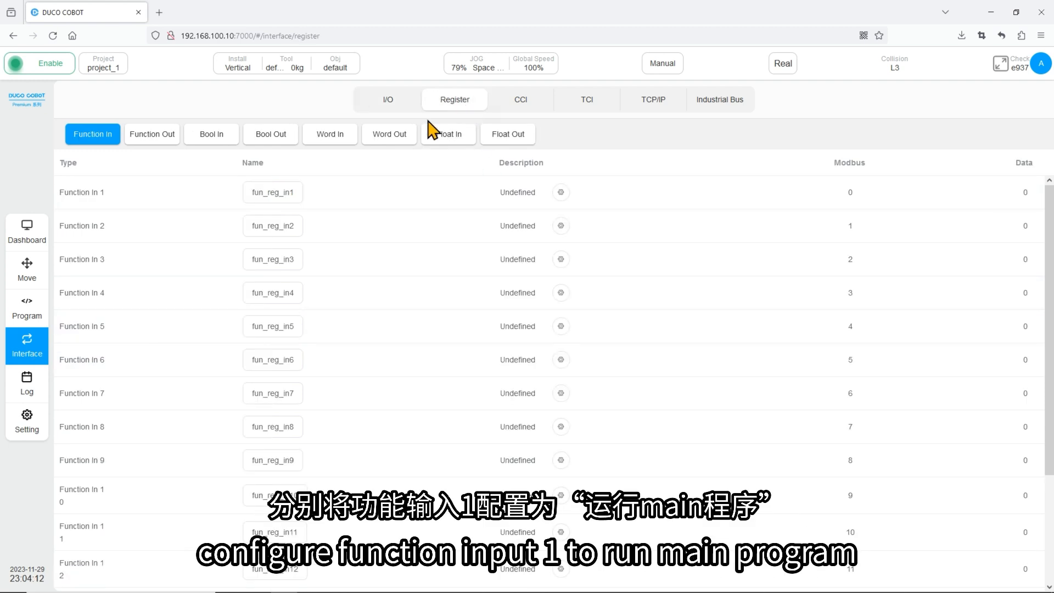
click(560, 192)
click(524, 192)
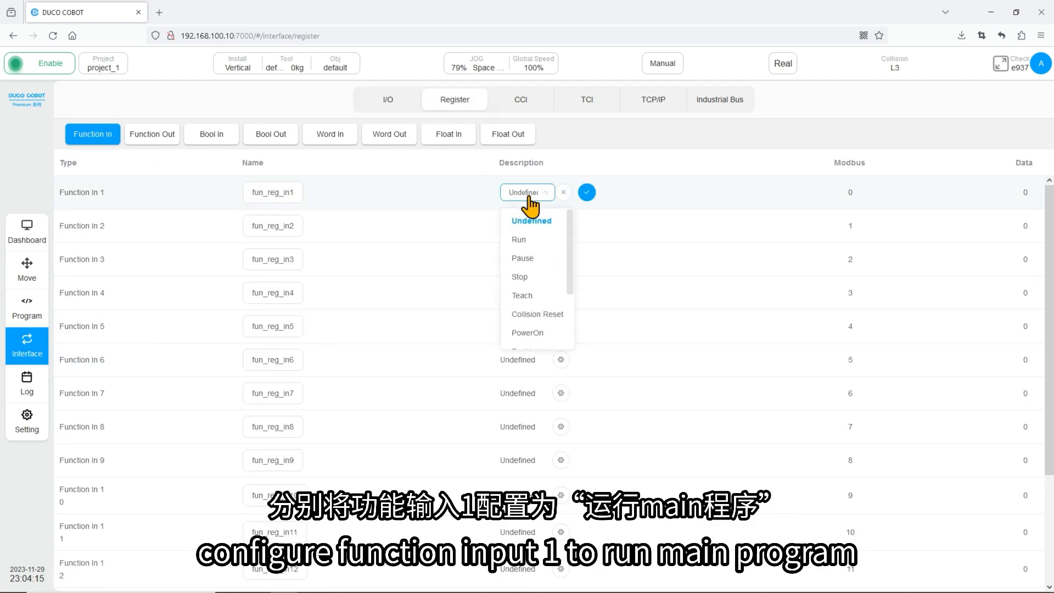
click(531, 237)
click(664, 193)
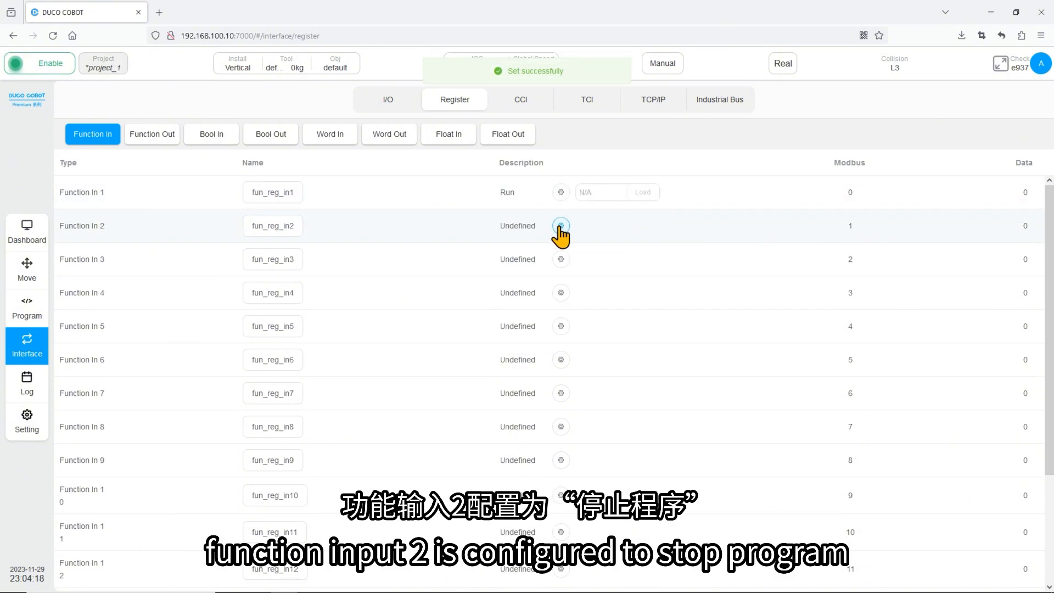
- Assign the Stop function to register Function In 2
click(560, 225)
click(527, 228)
click(540, 312)
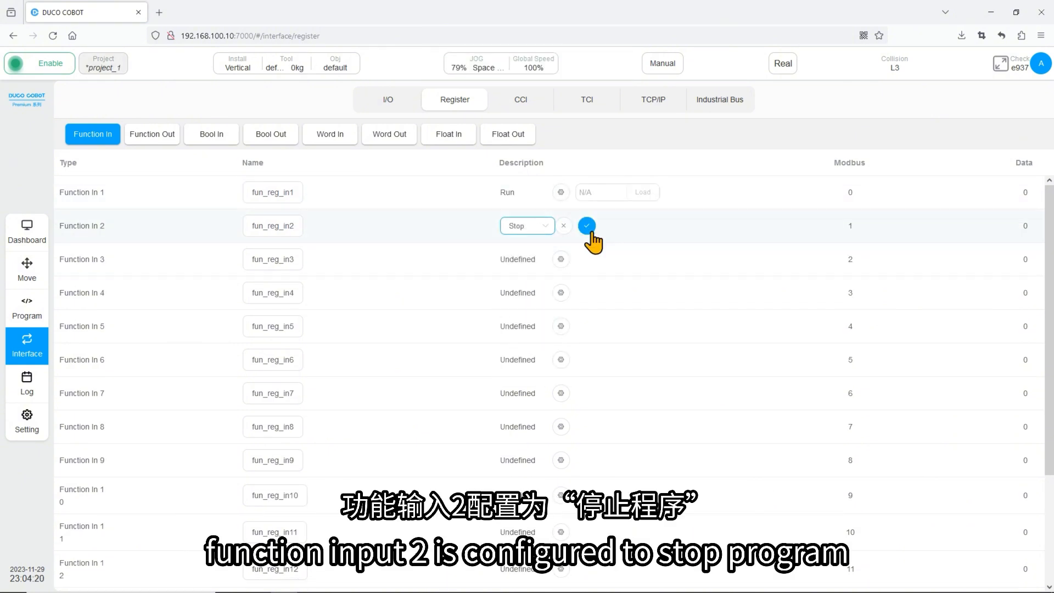
click(586, 226)
- Assign the Running status to register Function Out 1 and save the project
click(157, 141)
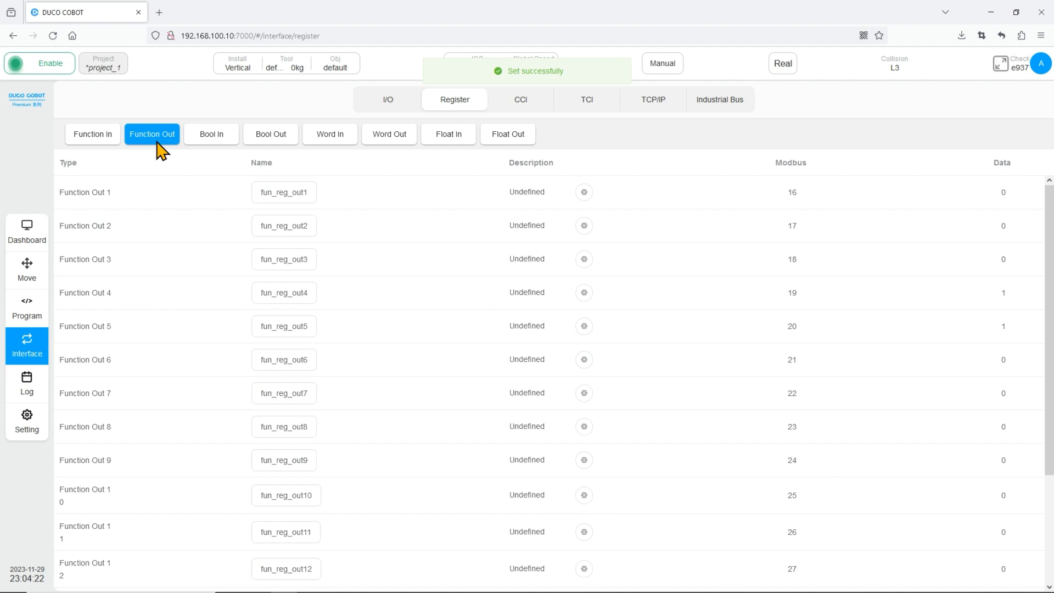
click(583, 192)
click(559, 195)
click(562, 257)
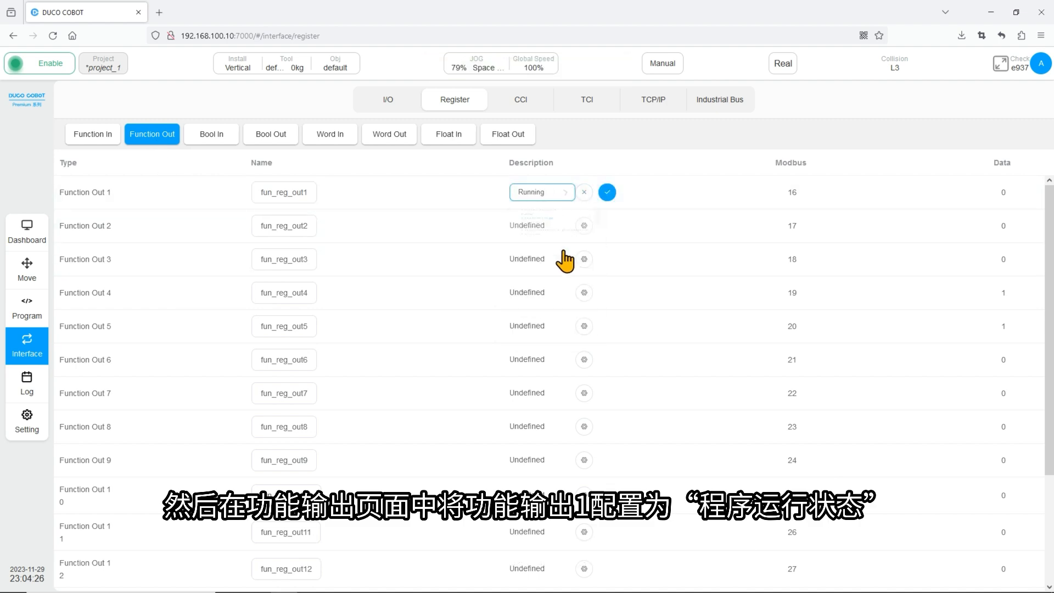
click(607, 192)
mouse_move(112, 70)
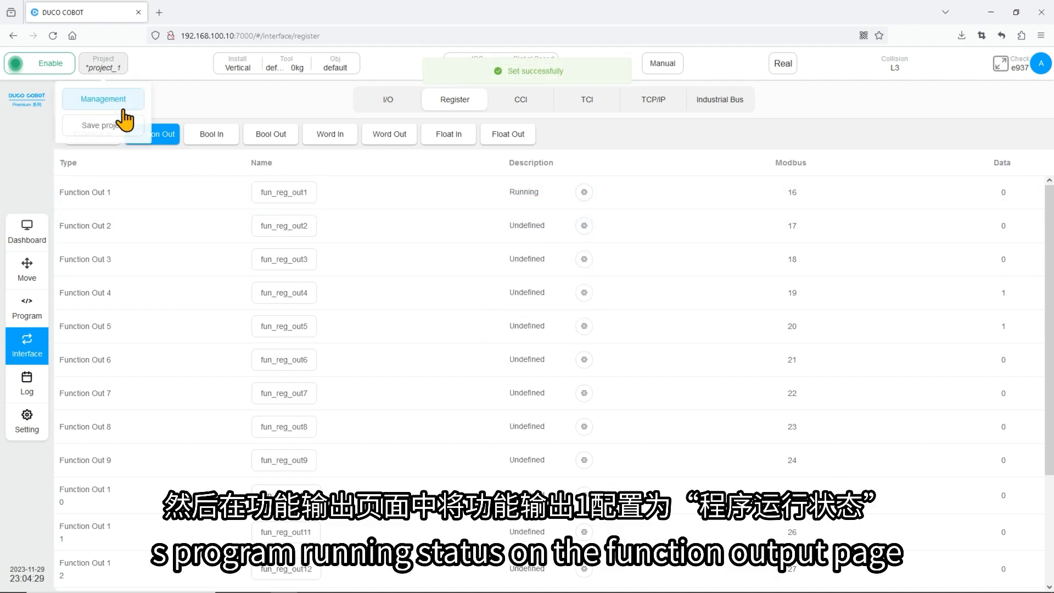
click(134, 133)
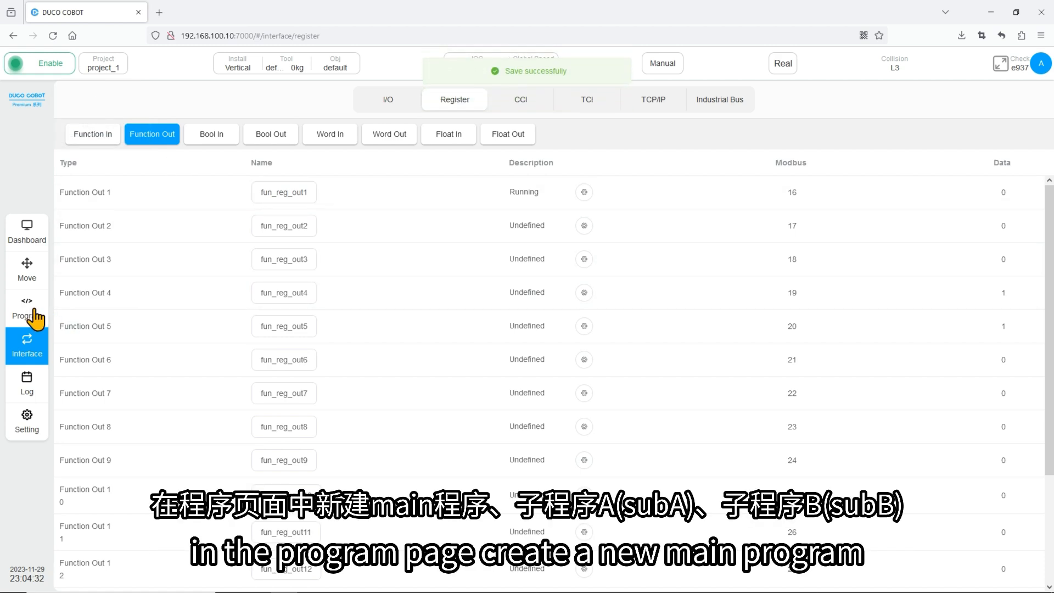
- Create a new robot program named main and return to the program list
click(34, 314)
click(497, 576)
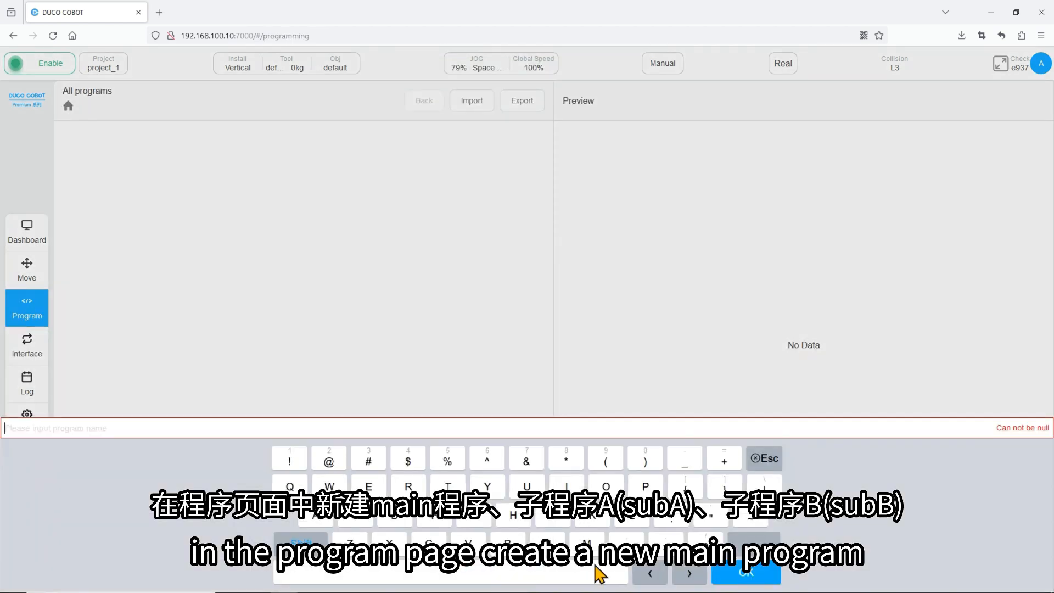
text(m)
click(326, 521)
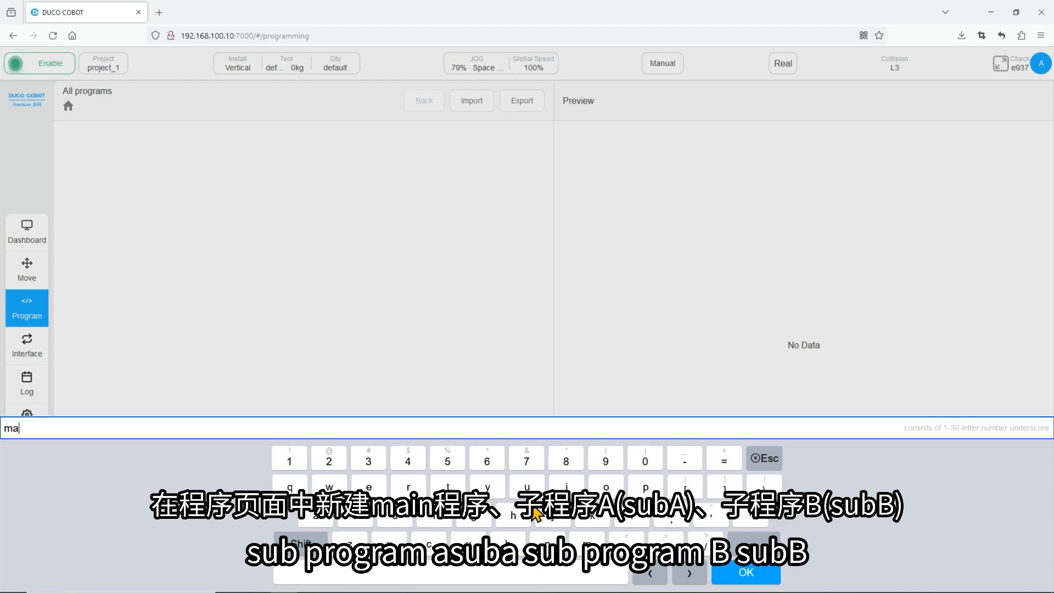
click(749, 569)
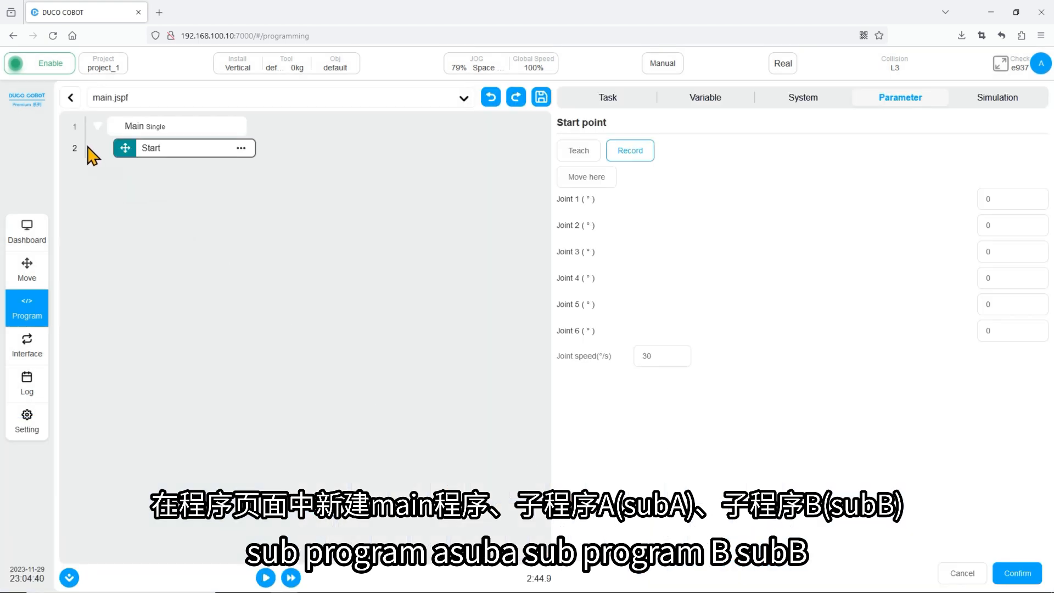
click(77, 100)
- Create a subprogram named subA and return to the program list
click(505, 576)
click(357, 521)
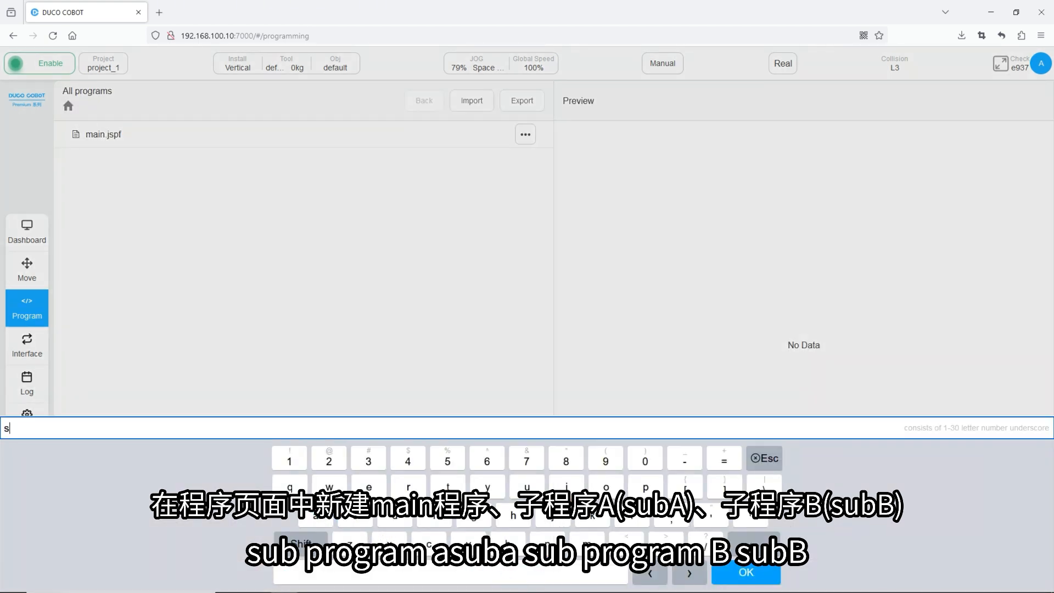
click(316, 516)
click(746, 572)
click(70, 97)
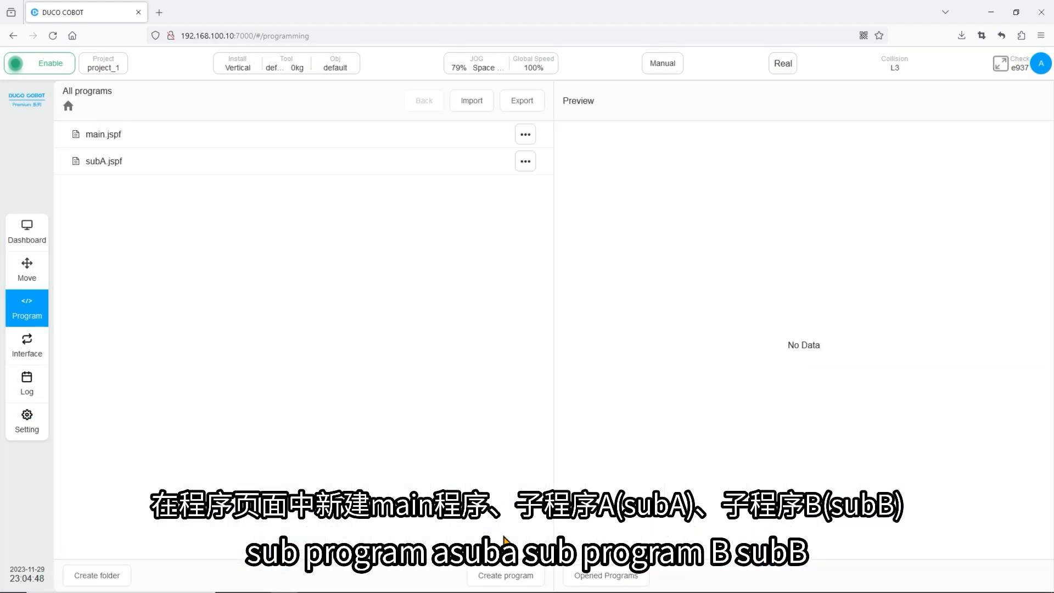
- Create a subprogram named subB and return to the program list
click(505, 575)
click(360, 521)
click(508, 543)
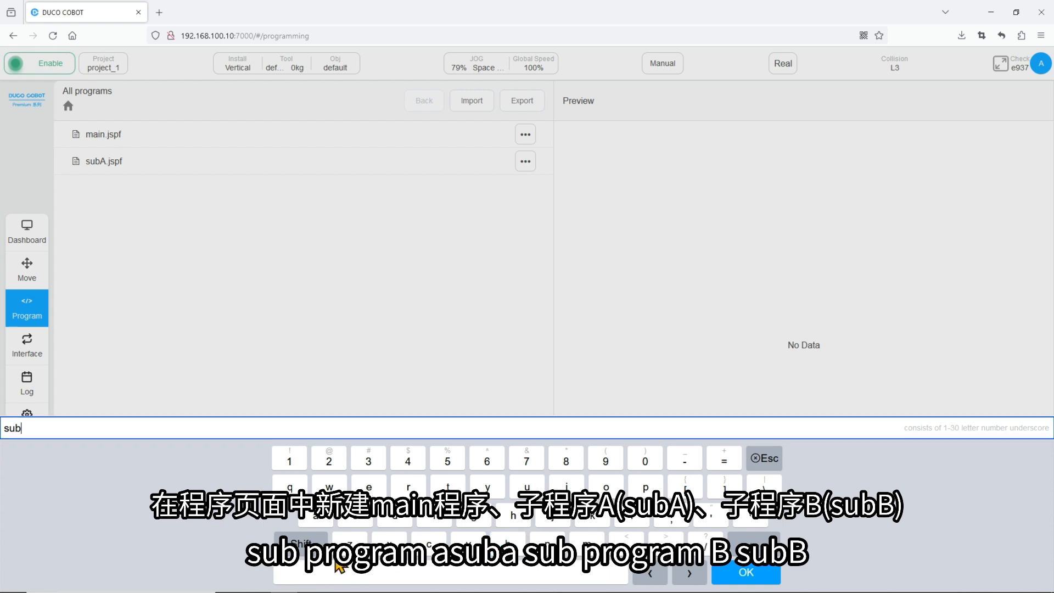
click(301, 543)
click(714, 572)
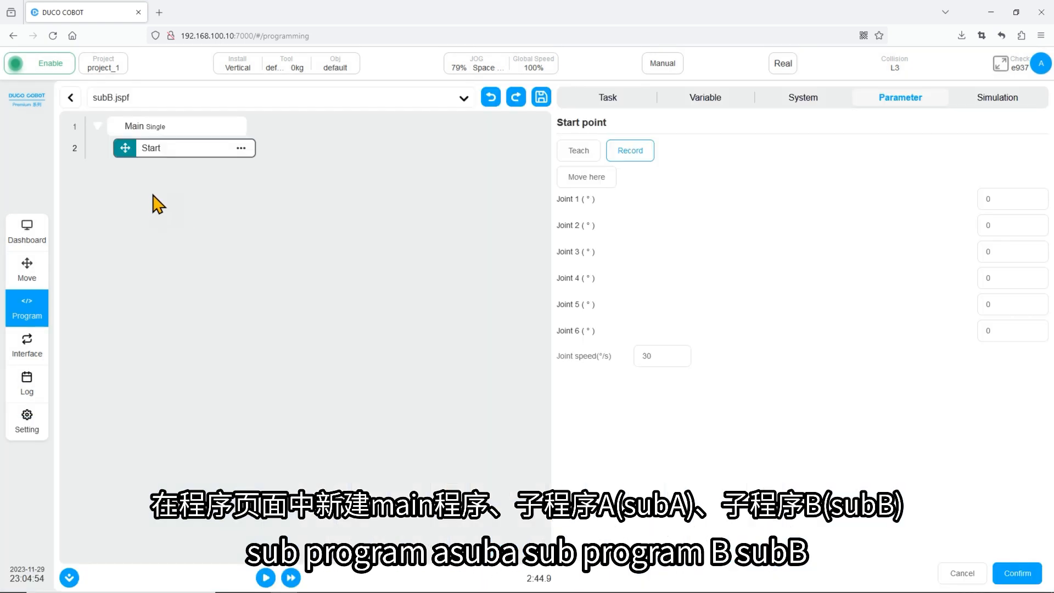
click(69, 107)
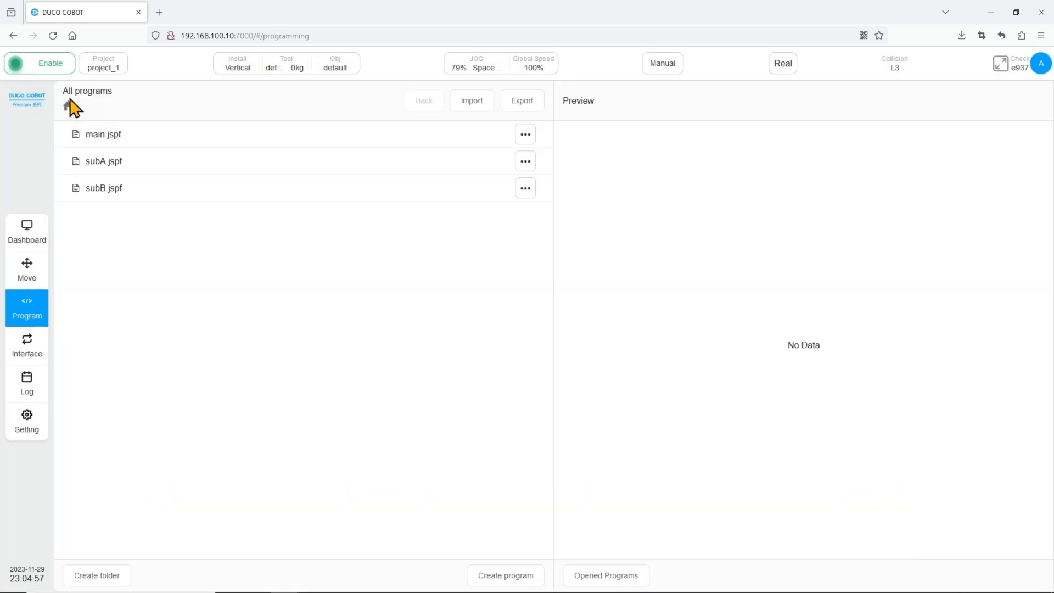
- Open main.jspf for editing and add a Script block below Start in the program tree
click(205, 142)
click(525, 134)
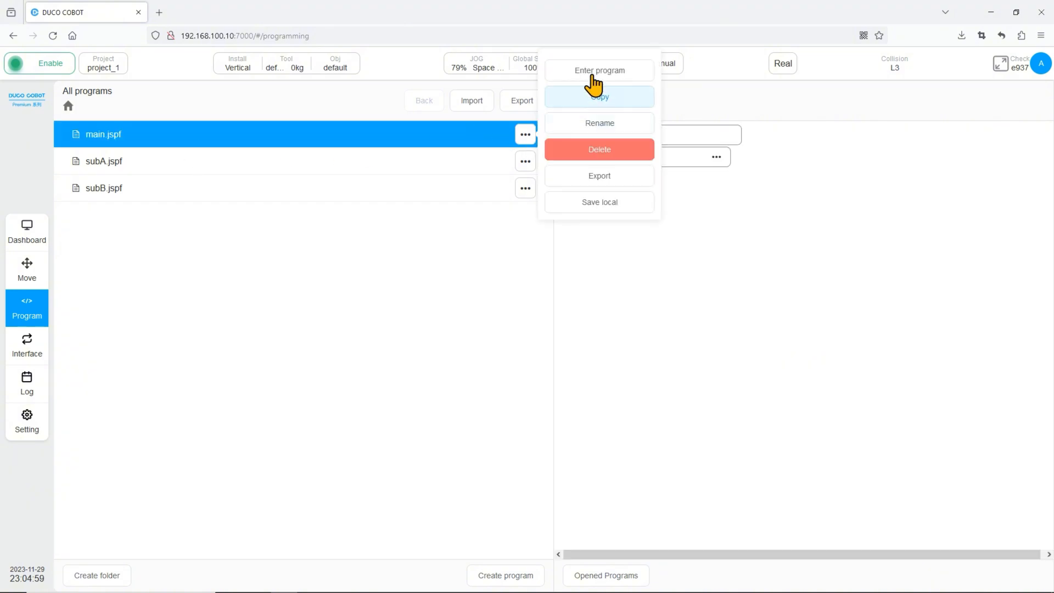
click(596, 78)
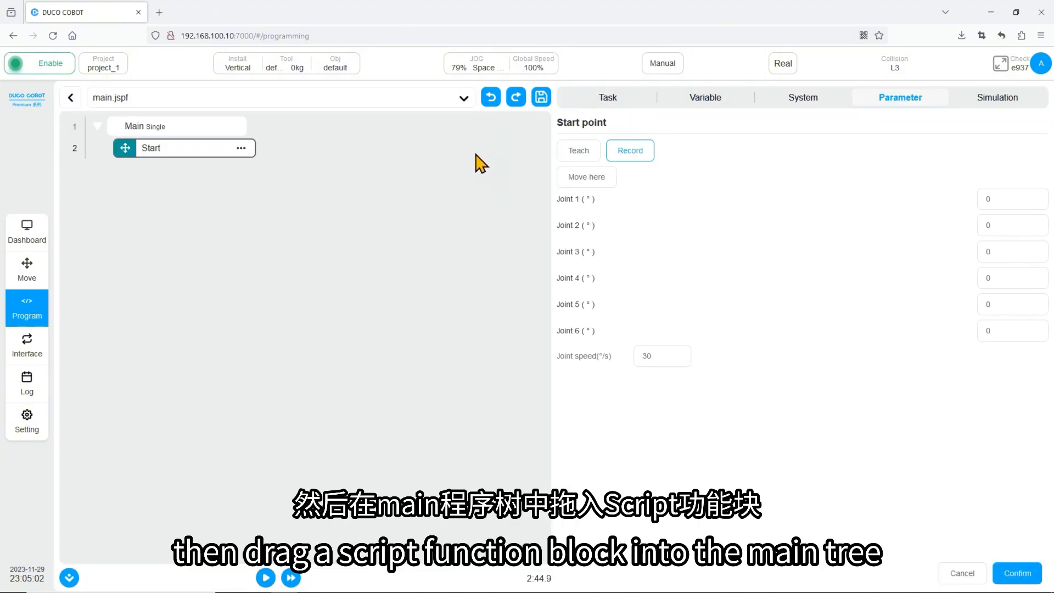
click(623, 97)
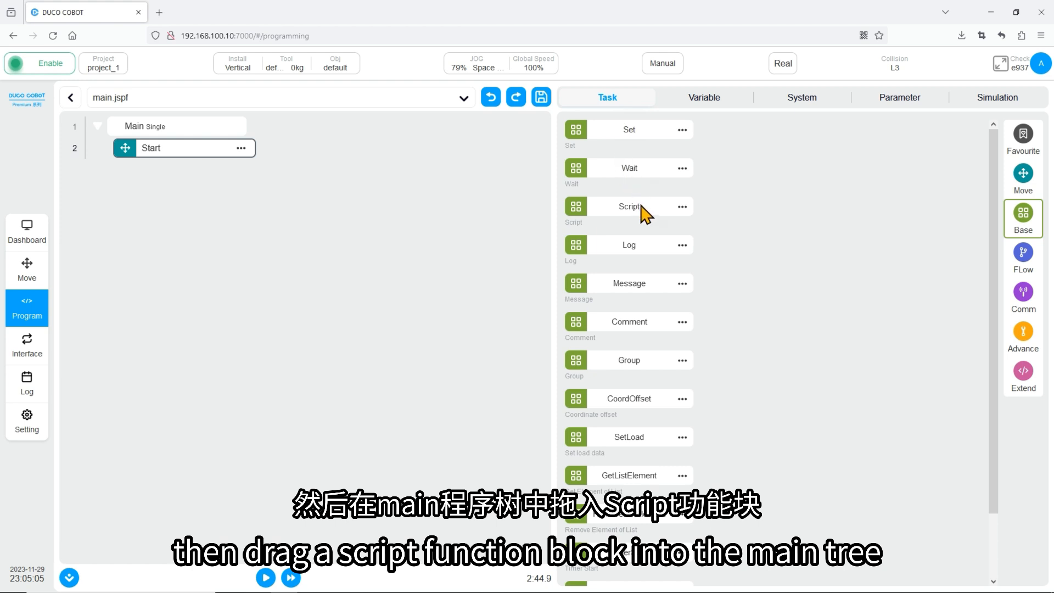
drag(629, 214, 176, 183)
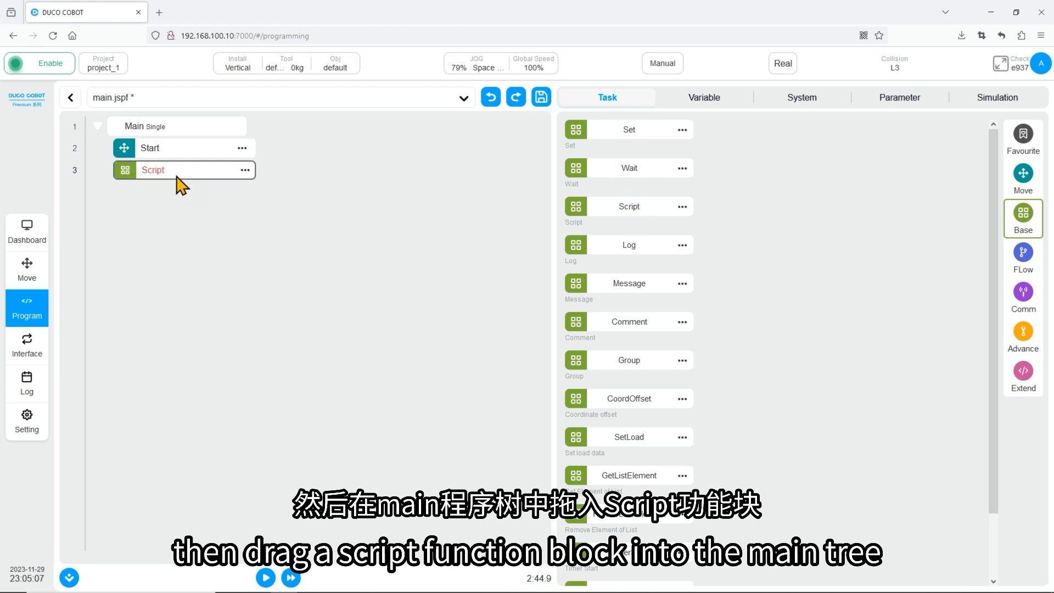
- Set the Script block's parameter to Create script so that its code editor is available
click(890, 110)
click(590, 150)
click(584, 204)
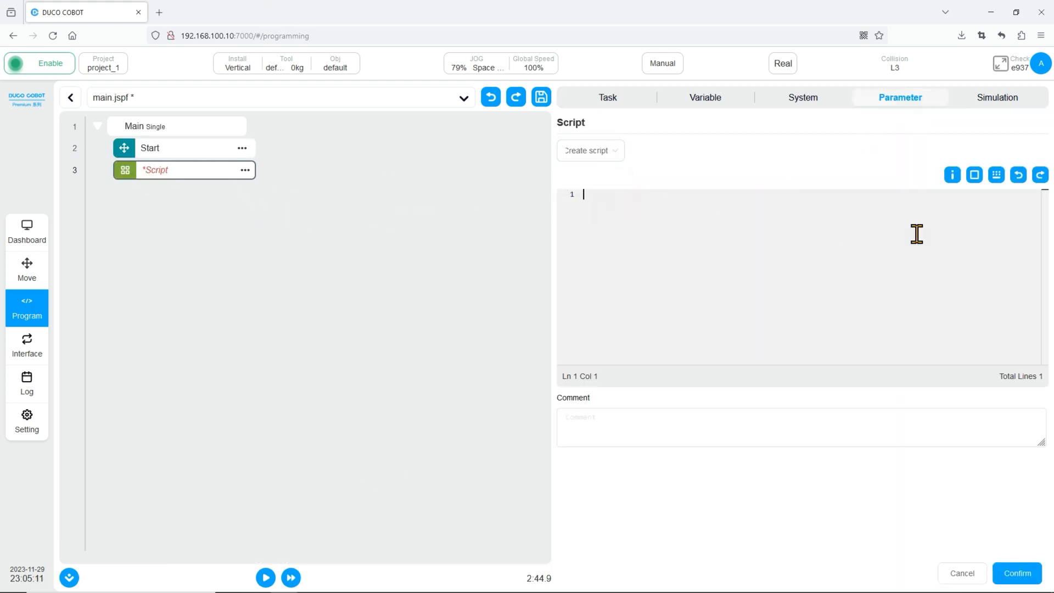
- Find write_reg in the function list and insert it into the script as write_reg(1,1,false)
click(997, 175)
click(244, 128)
click(222, 161)
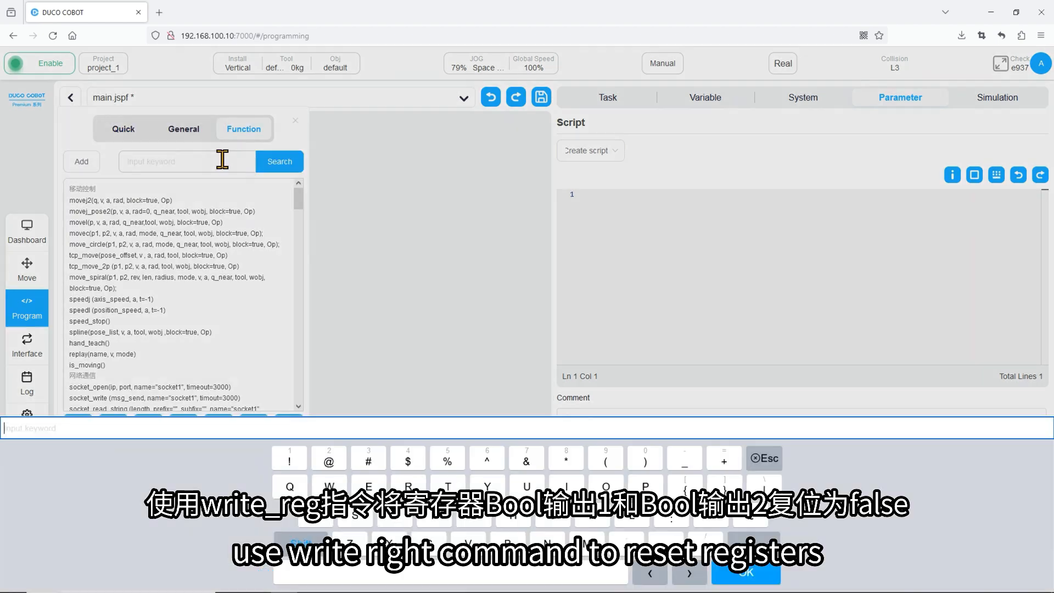
text(write_reg)
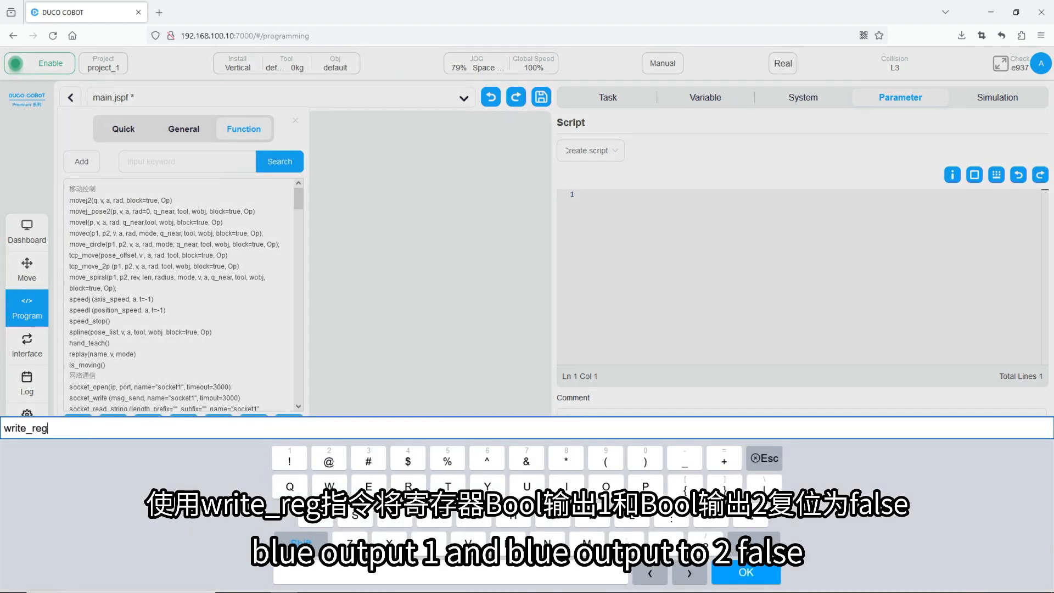
key(Return)
click(281, 161)
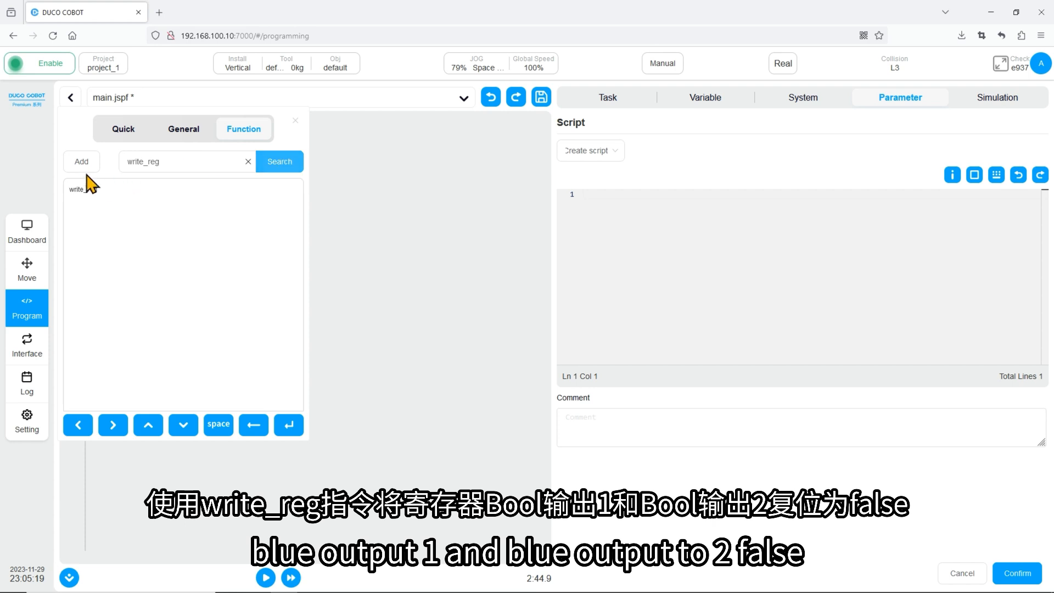
double_click(86, 191)
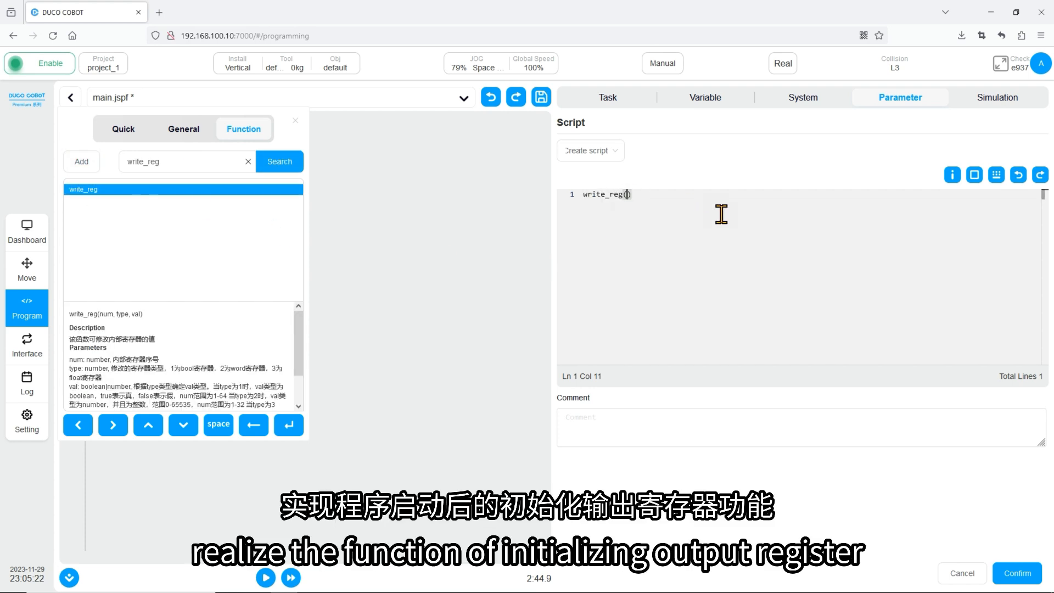
text(1,1,false)
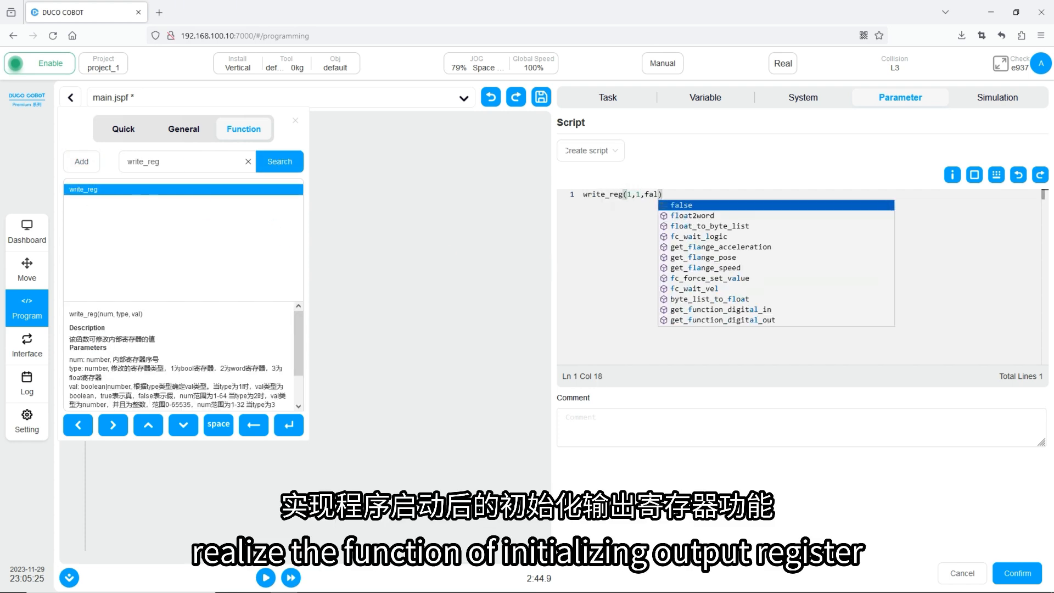
- Copy the write_reg line to a second script line and change it to write_reg(2,1,false)
drag(678, 194, 583, 193)
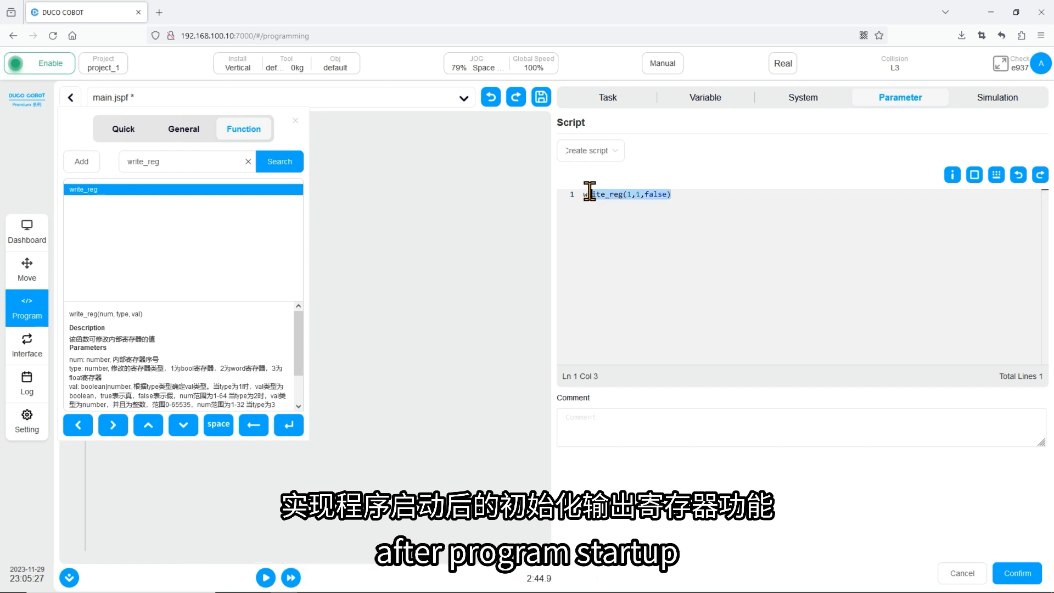
key(ctrl+c)
click(724, 198)
key(Return)
key(ctrl+v)
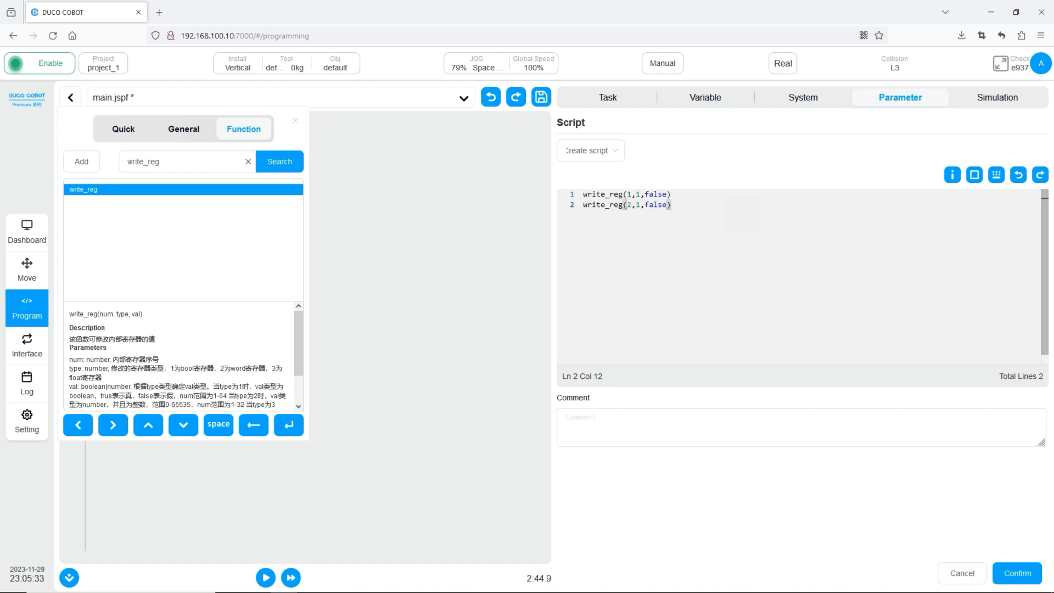
- Give the Script block the comment init, save its parameters and close the function list
click(586, 419)
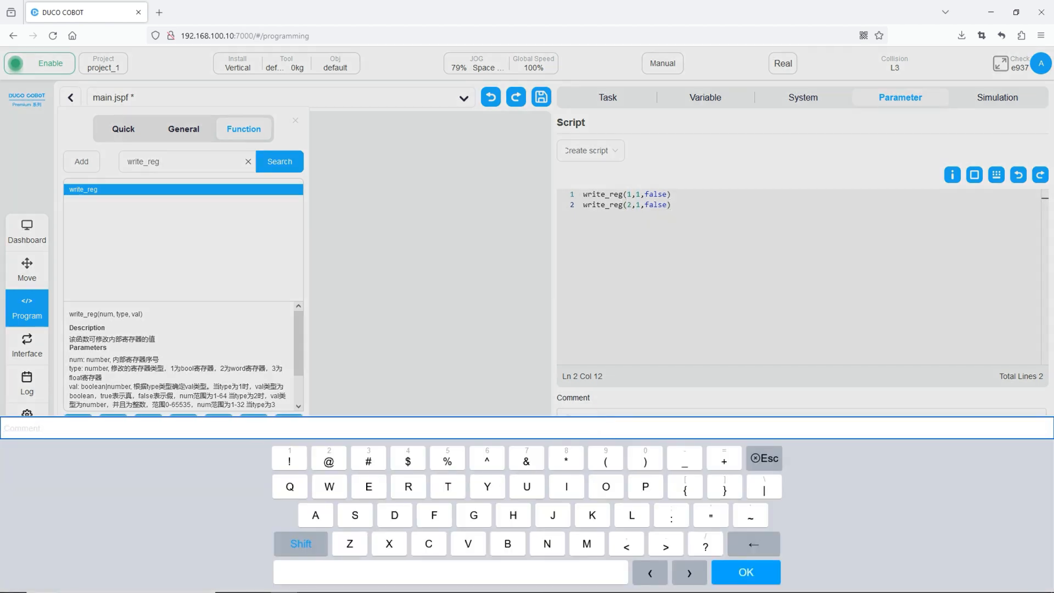
key(Return)
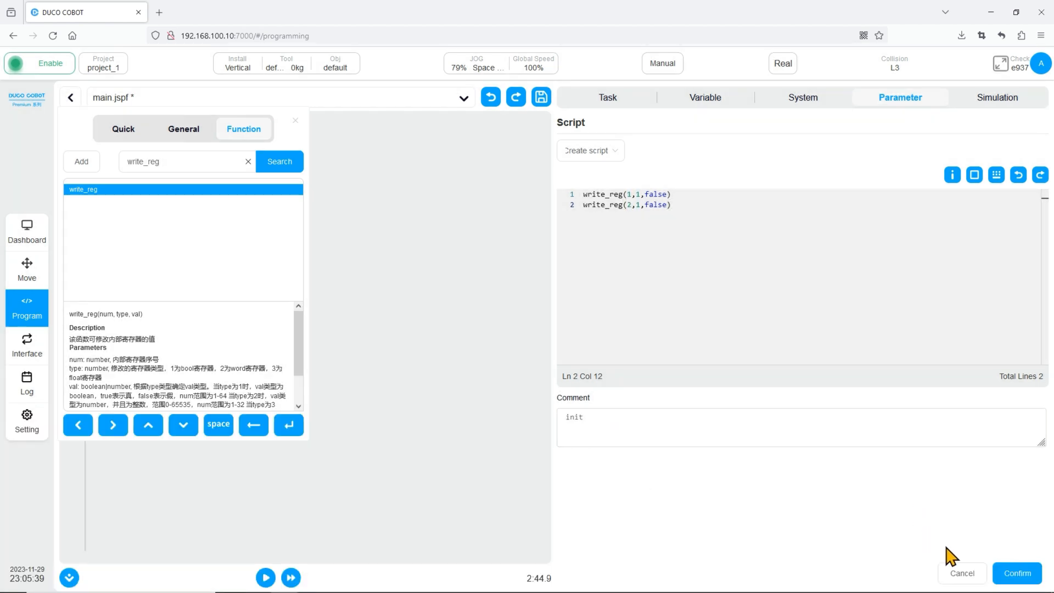
click(295, 120)
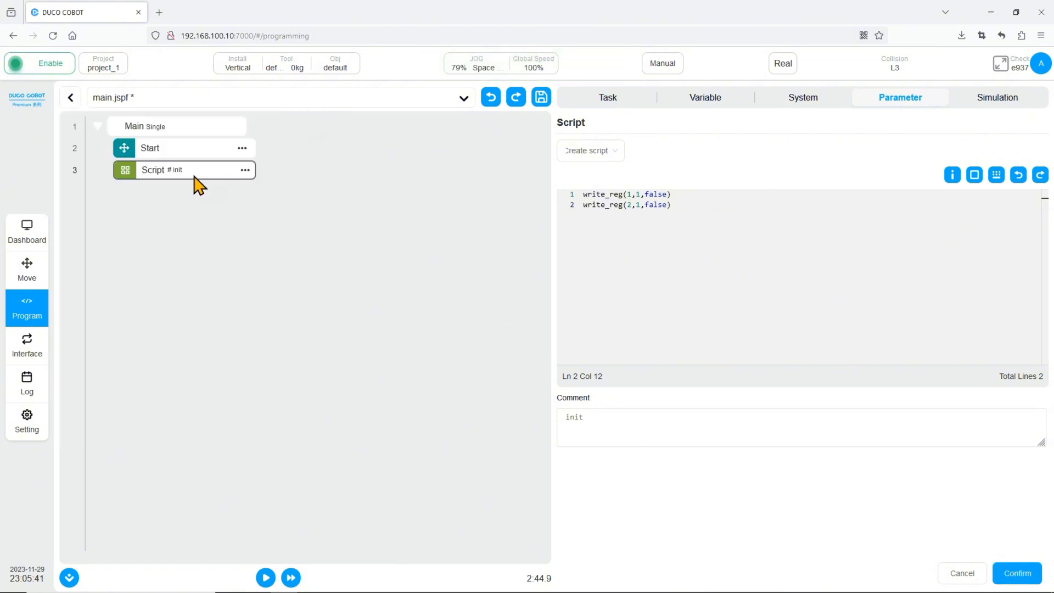
- Add a While block below the init Script block in the program tree and open its parameters
click(608, 100)
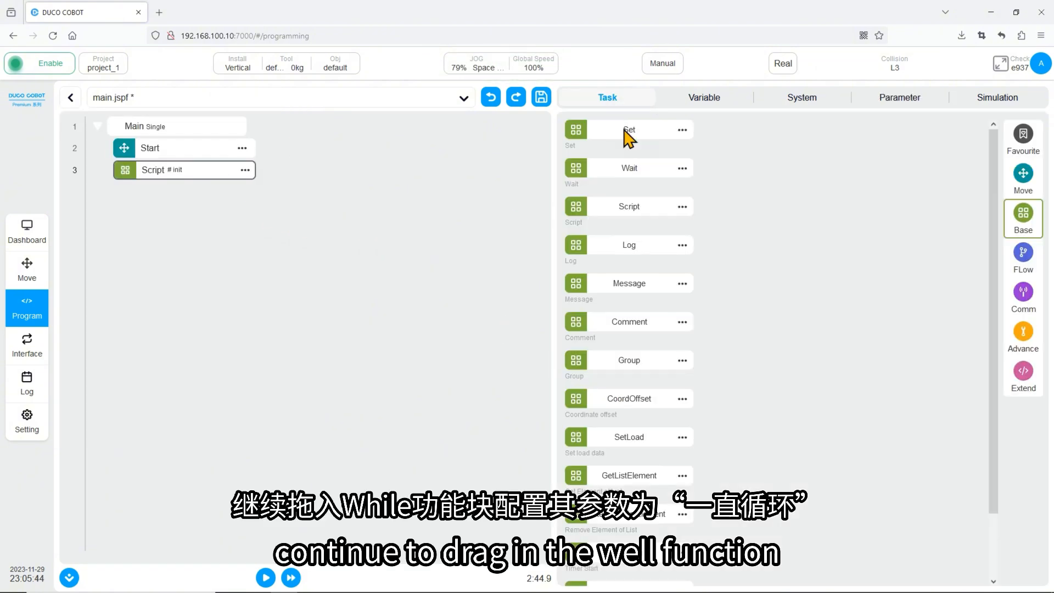
click(1023, 253)
drag(603, 129, 157, 188)
click(878, 106)
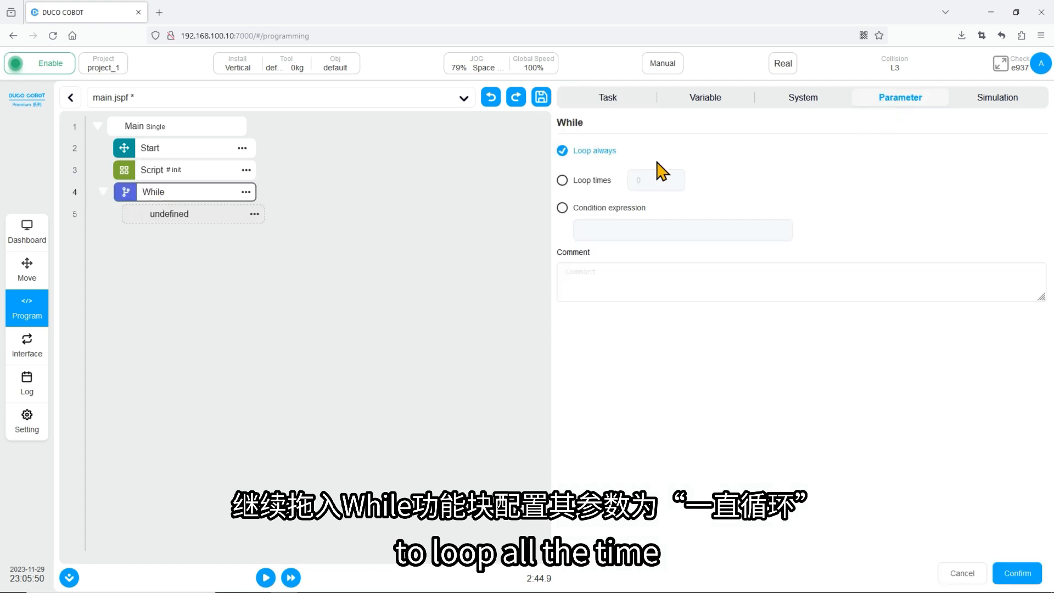
- Give the While block the comment "loop always" and save its parameters with Loop always selected
click(605, 277)
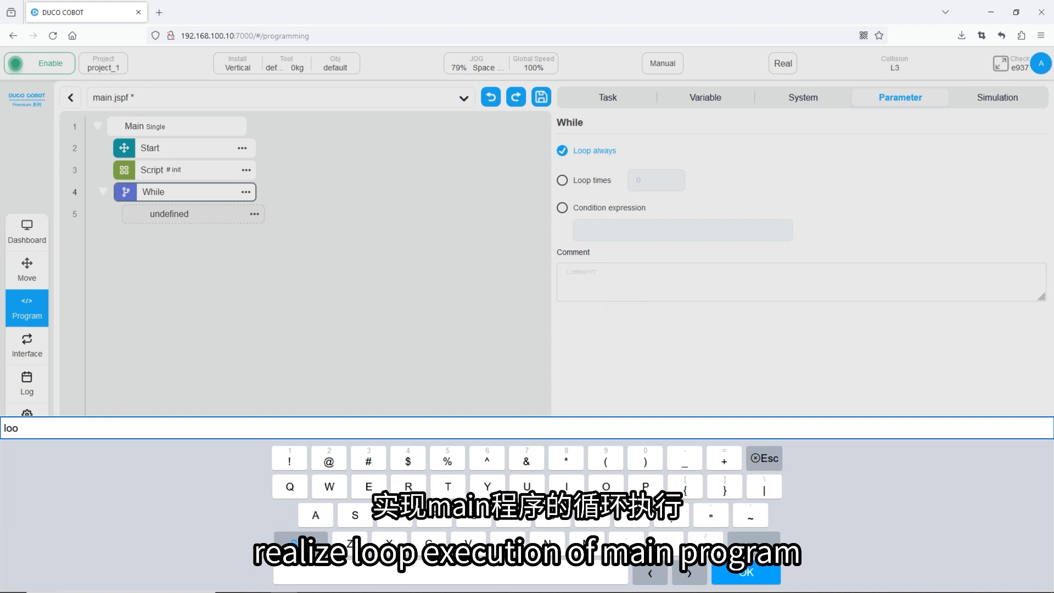
text(loop always)
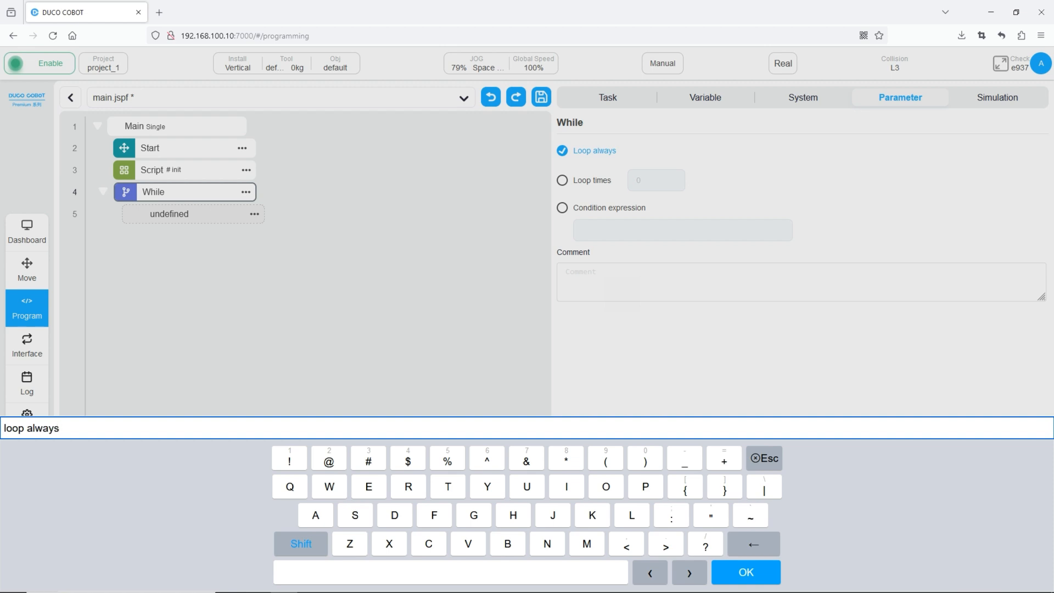
key(Return)
click(1016, 571)
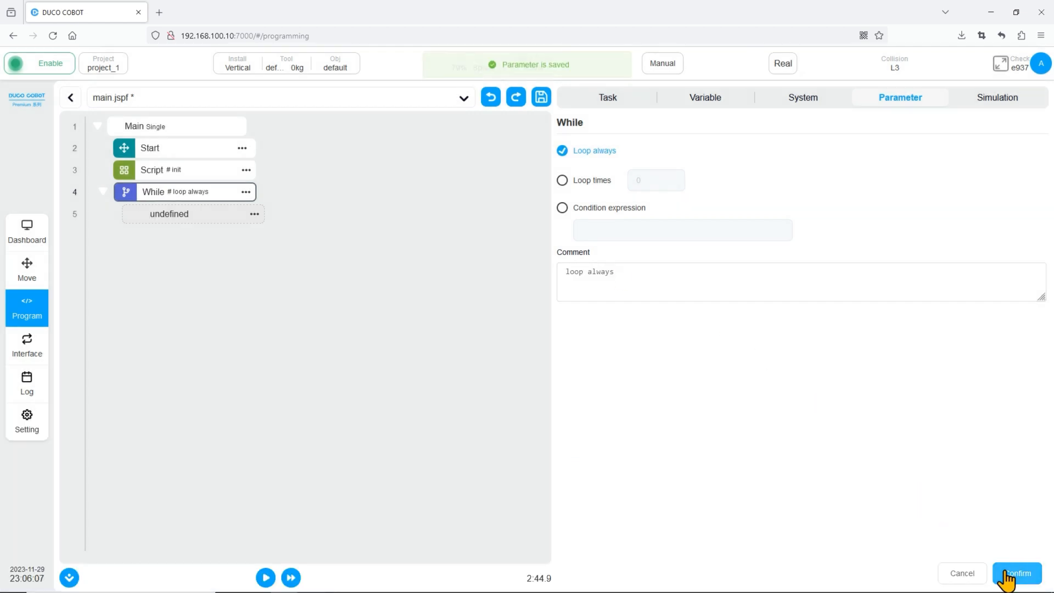
- Add a Script block inside the While loop and set its parameter to Create script
click(608, 98)
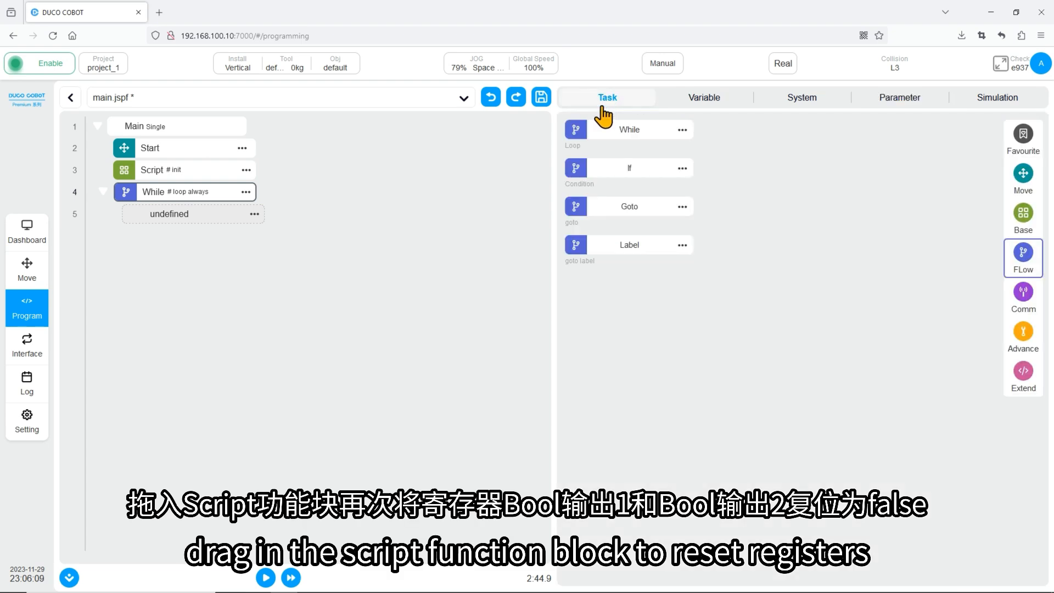
click(1023, 217)
drag(647, 208, 209, 217)
click(593, 165)
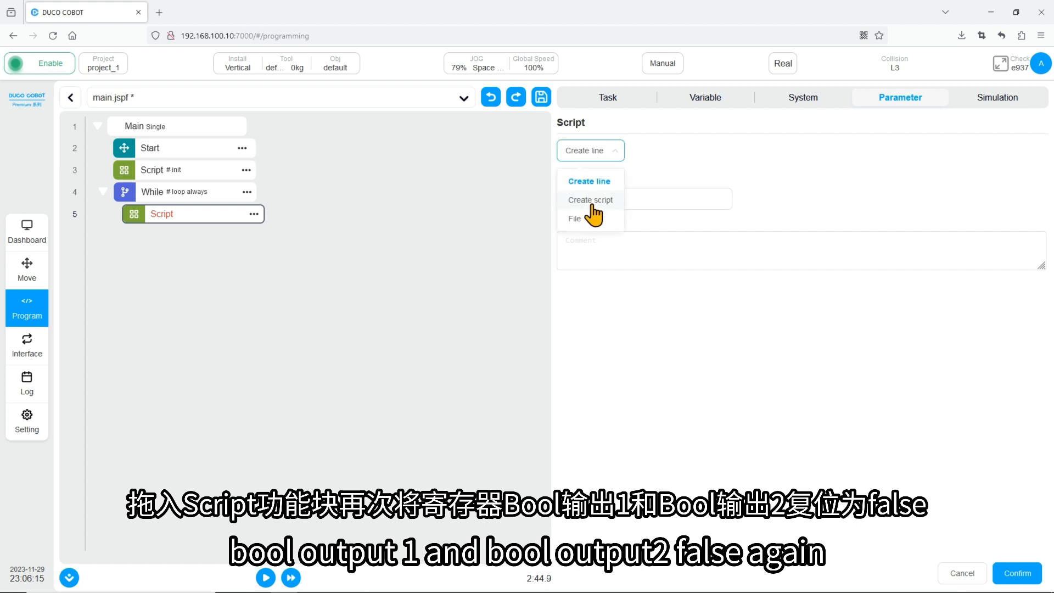
click(592, 199)
- Write two script lines in the loop's Script block: write_reg(1,1,false) and write_reg(2,1,false)
text(write)
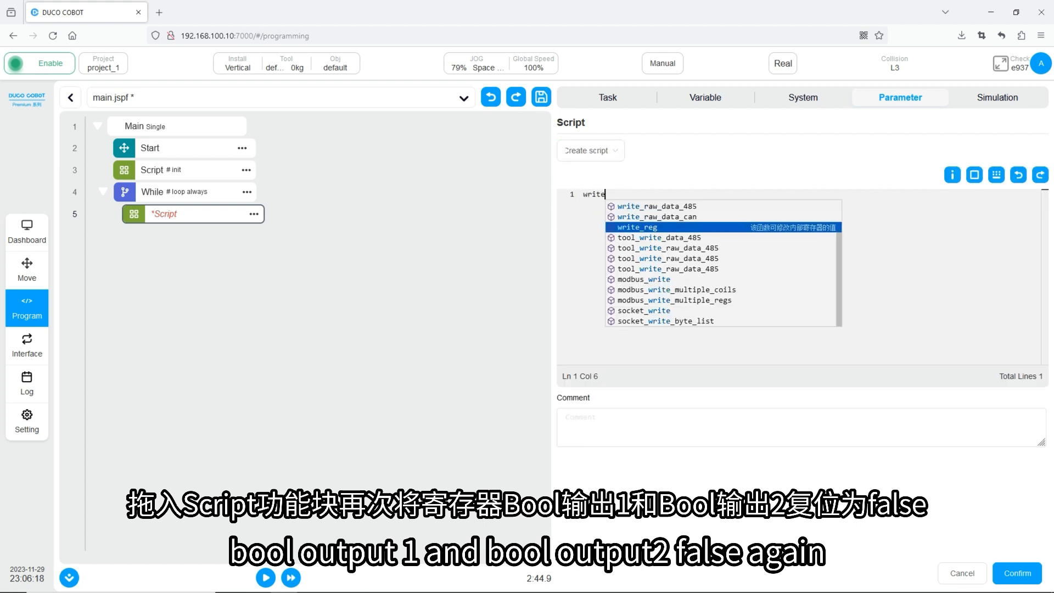
key(Return)
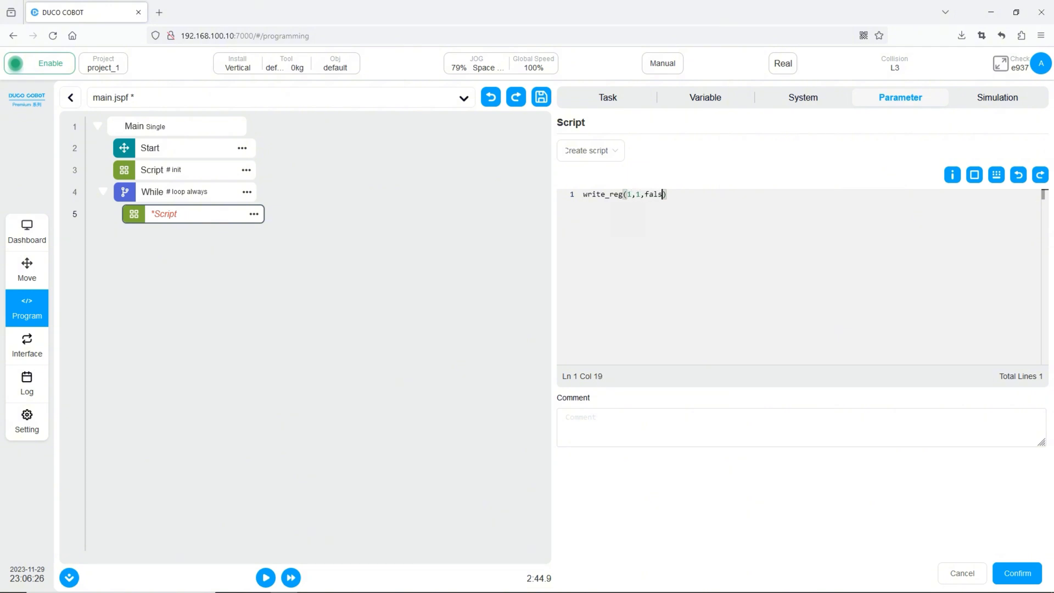
drag(671, 194, 585, 194)
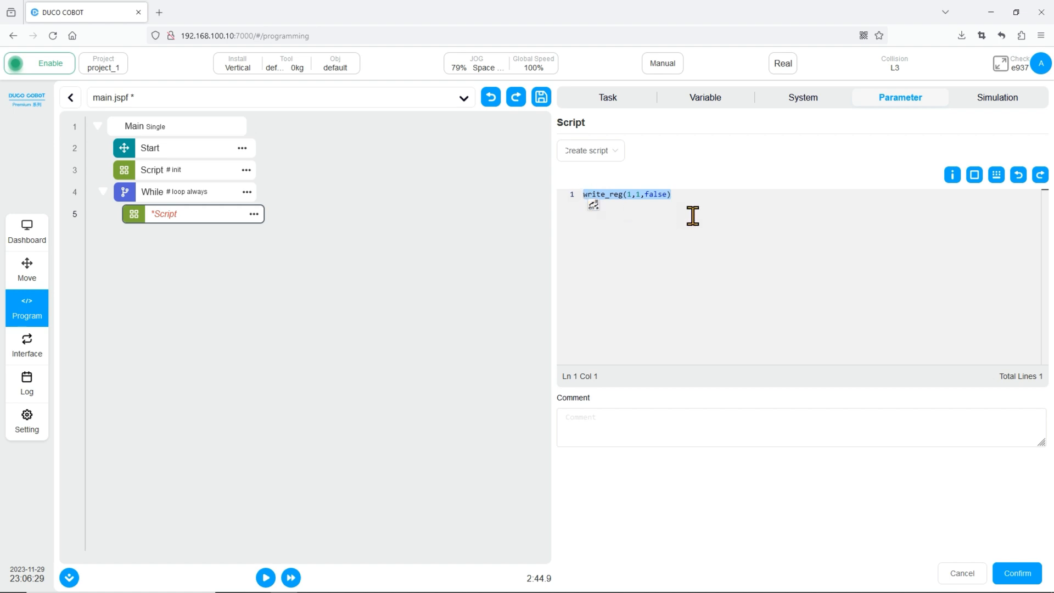
click(725, 209)
key(Return)
key(ctrl+v)
key(Left)
key(Left)
key(Left)
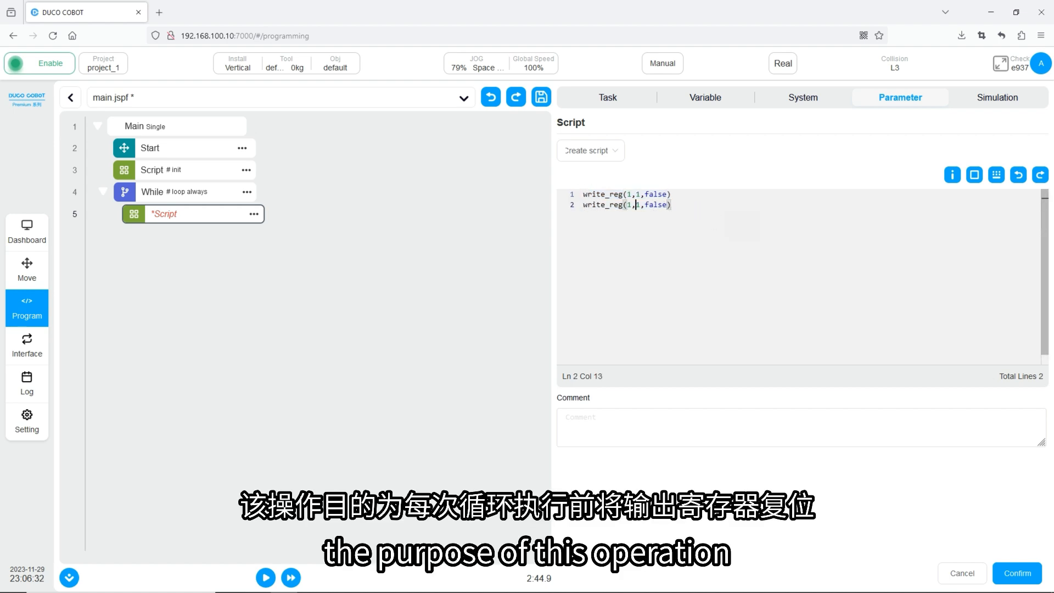
key(BackSpace)
text(2)
- Give the Script block inside the While loop the comment init and save its parameters
click(675, 426)
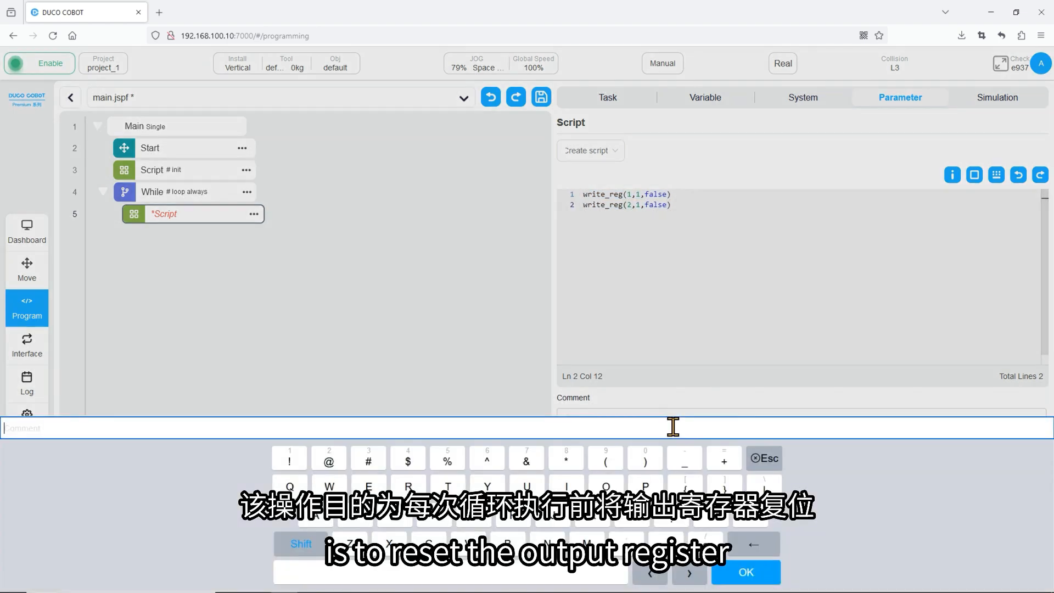
text(init)
key(Return)
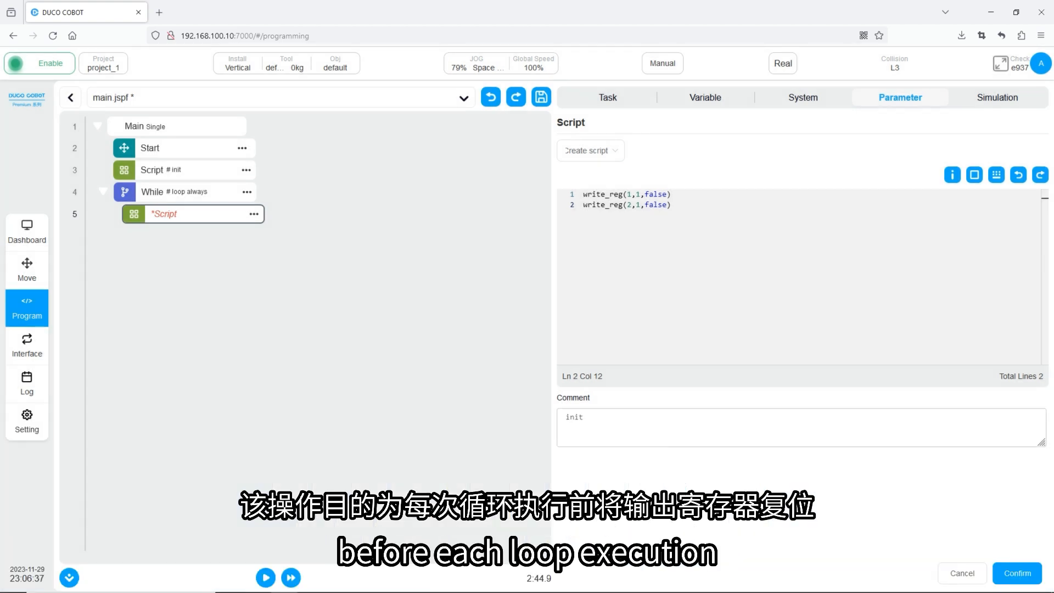
click(1017, 572)
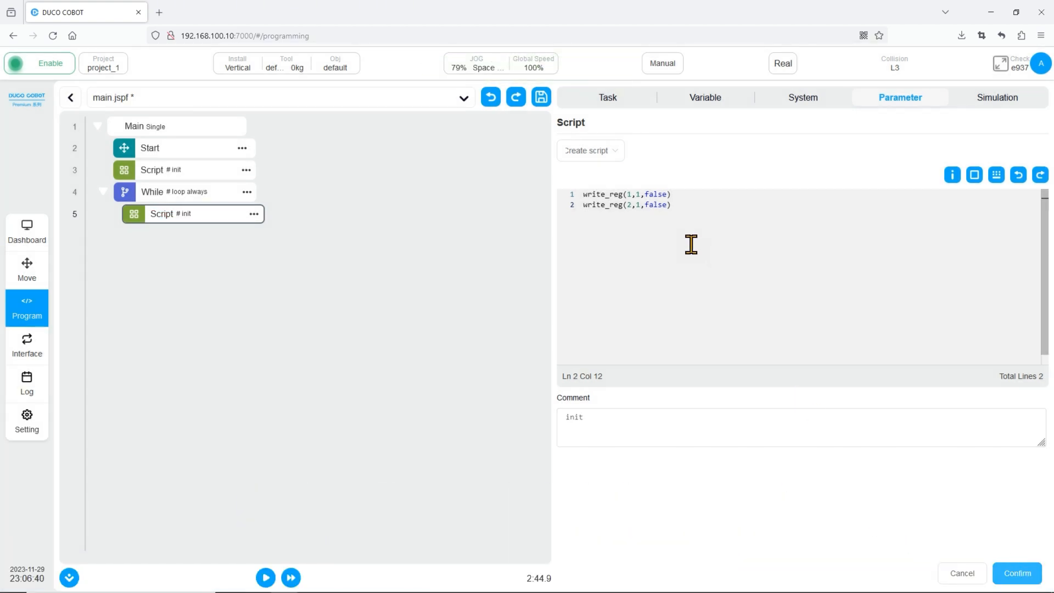
- Add a Wait block below the Script block inside the While loop and set it to wait on a Condition expression
click(610, 101)
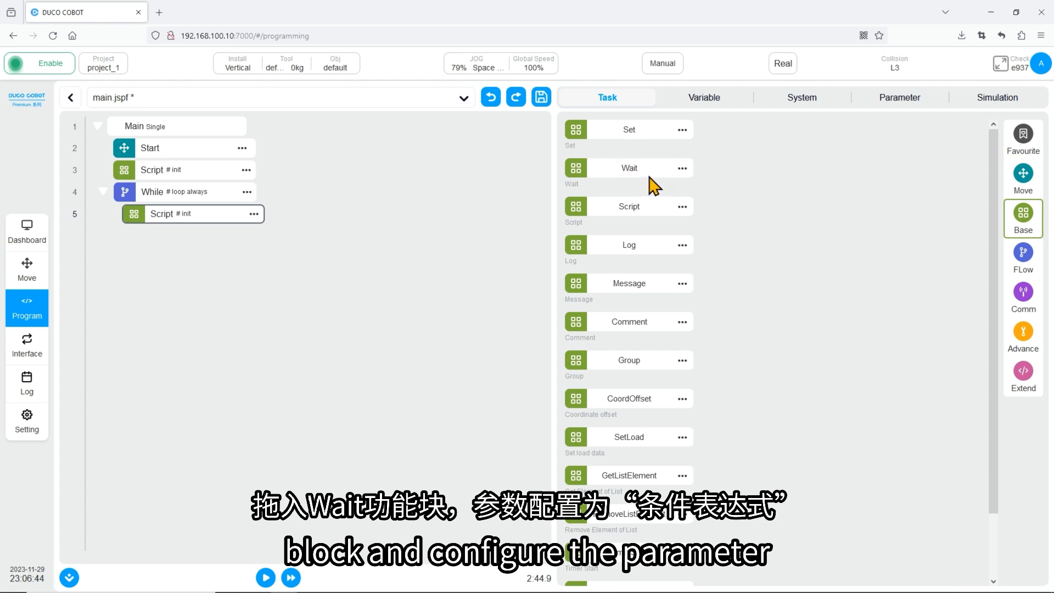
drag(650, 177, 204, 248)
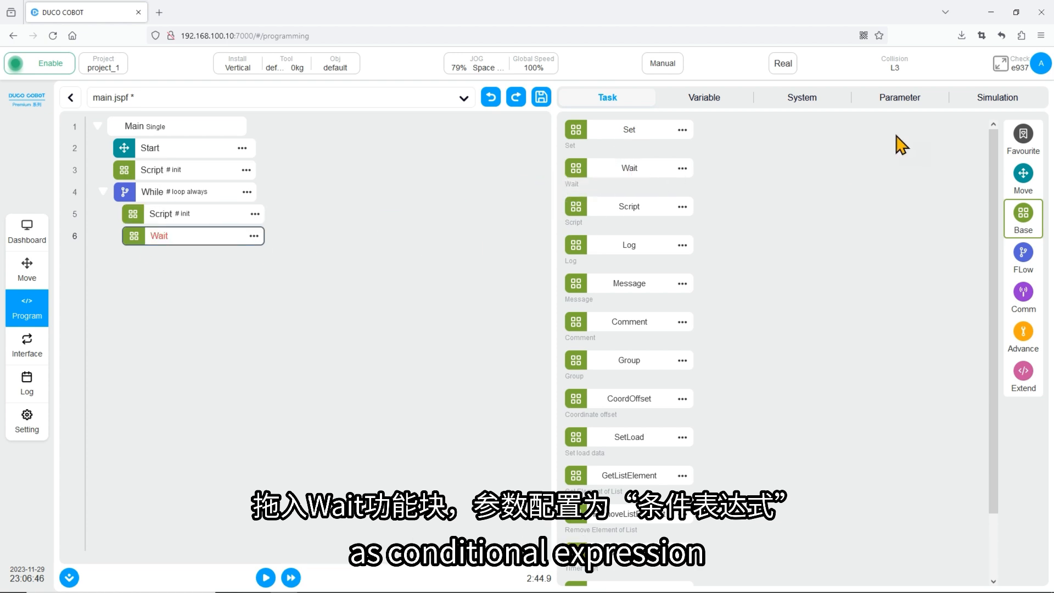
click(908, 98)
click(563, 266)
- Set the Wait block's condition expression to bool_reg_in1 == true or bool_reg_in2 == true
click(583, 286)
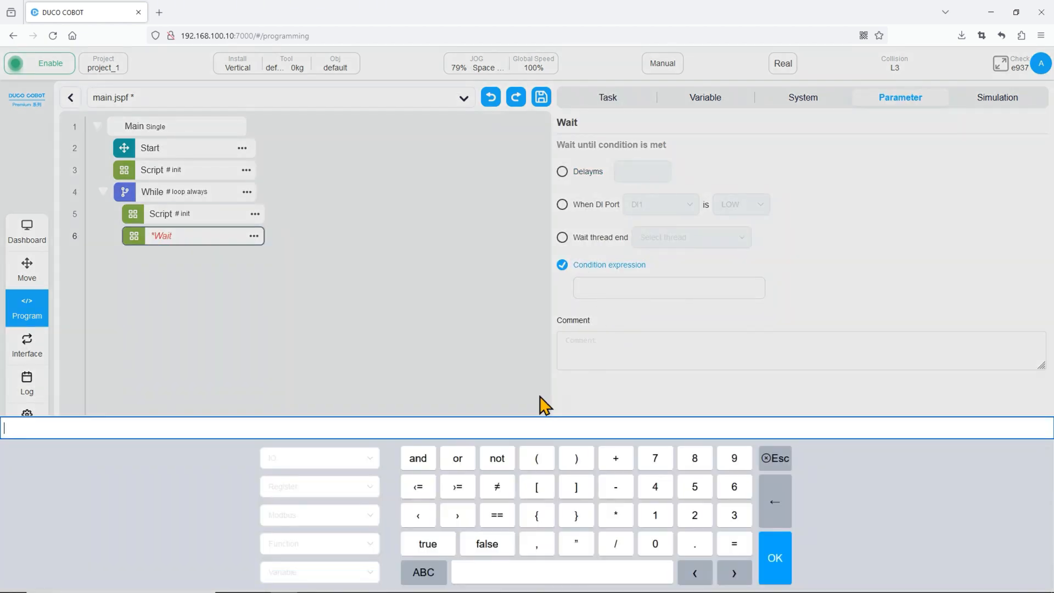
click(318, 486)
click(336, 378)
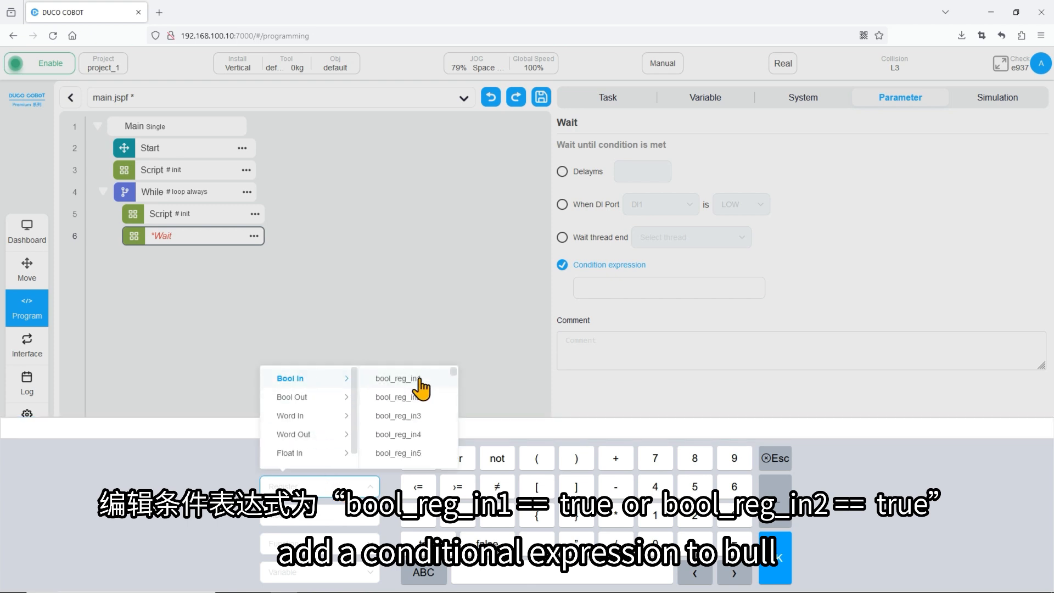
click(420, 379)
click(496, 516)
click(428, 544)
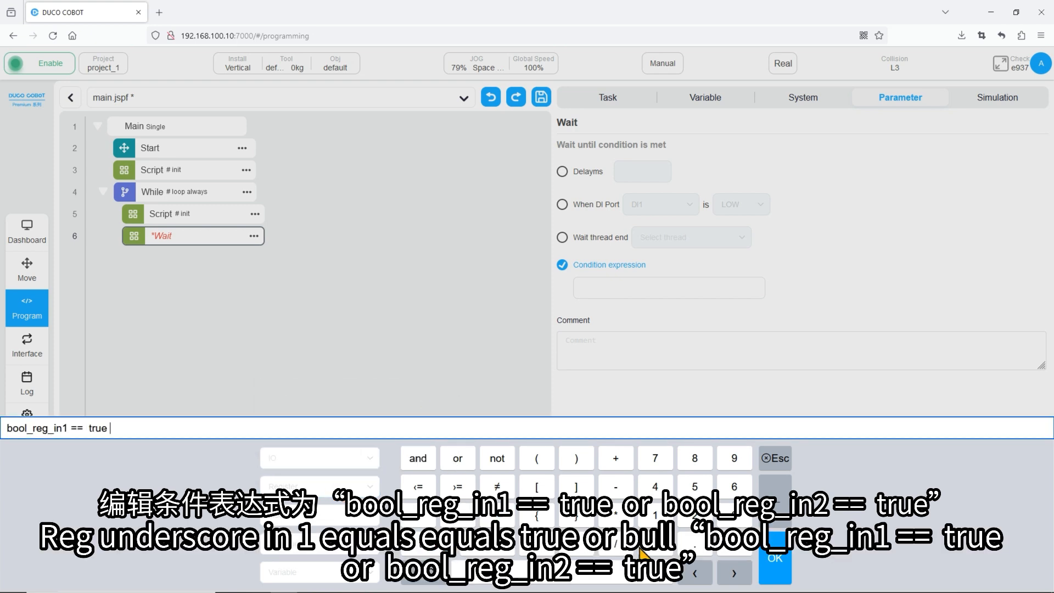
click(457, 458)
click(318, 486)
click(406, 401)
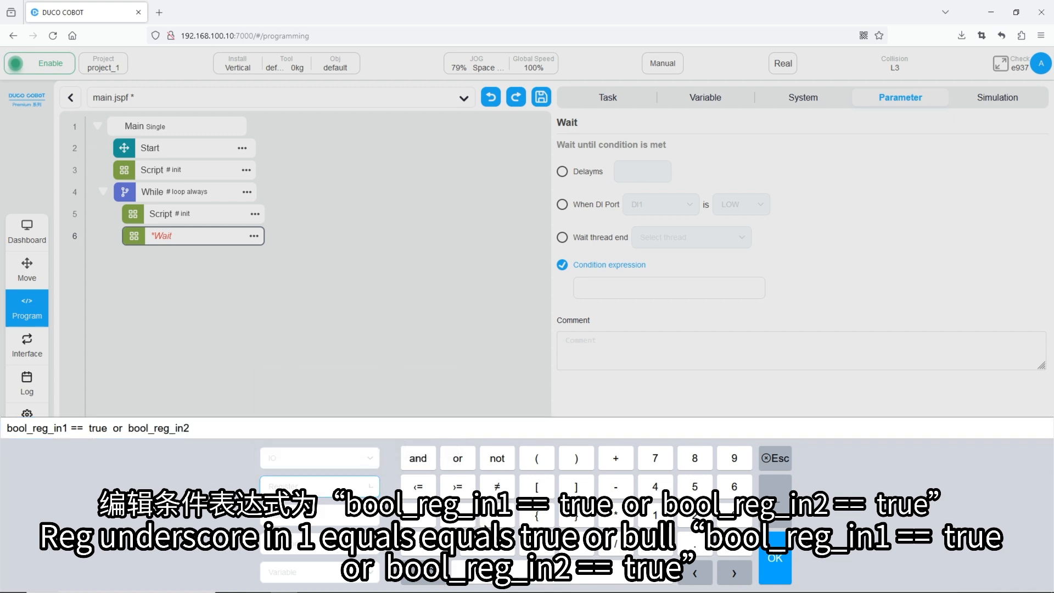
click(496, 516)
click(428, 543)
click(774, 563)
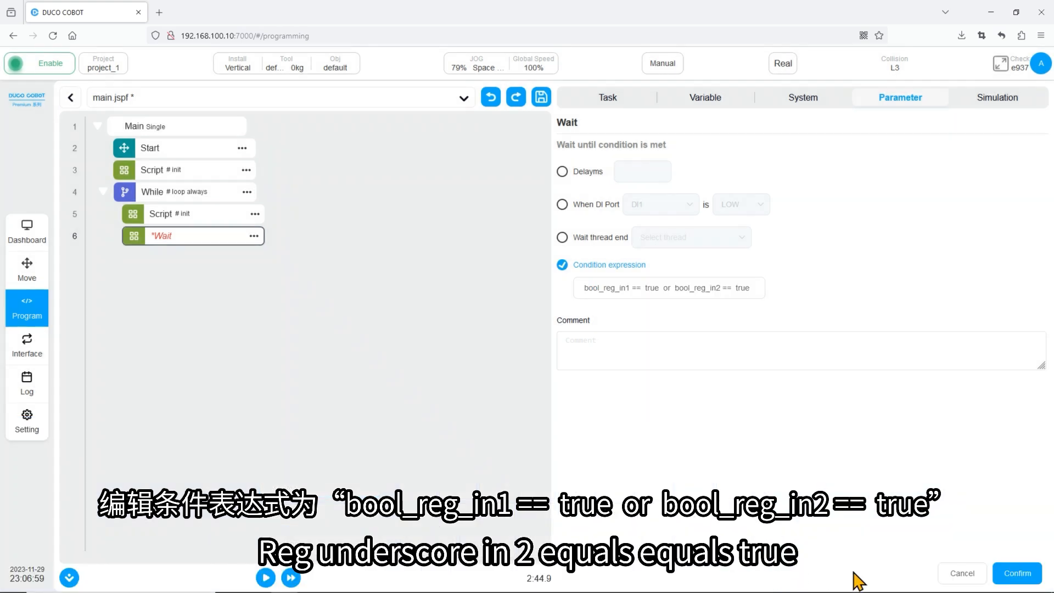
- Give the Wait block the comment "wait bool input 1 or 2" and save its parameters
click(594, 347)
text(wait b)
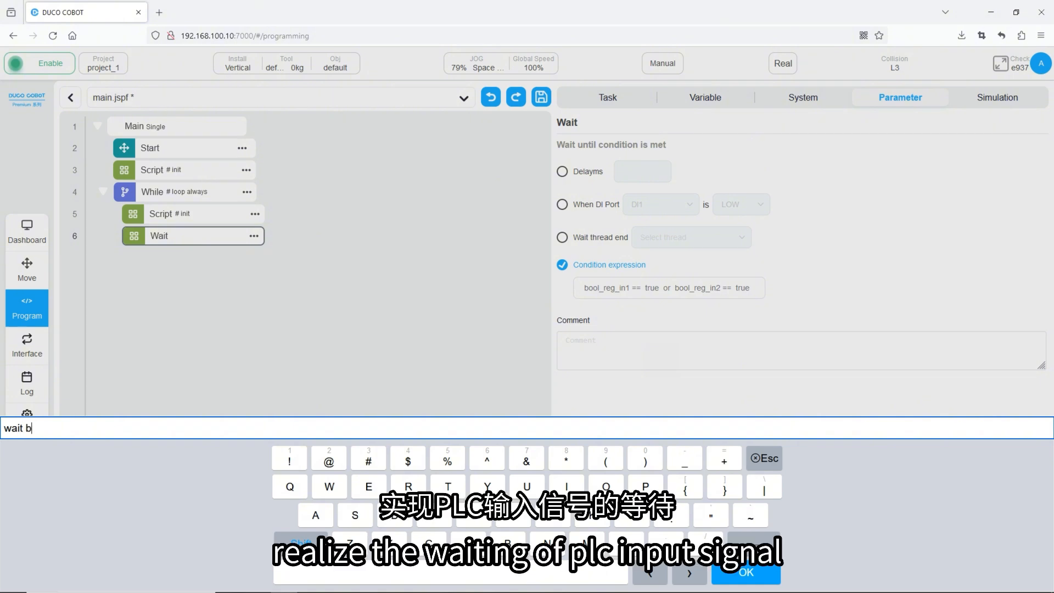
text(ool input 1 or 2)
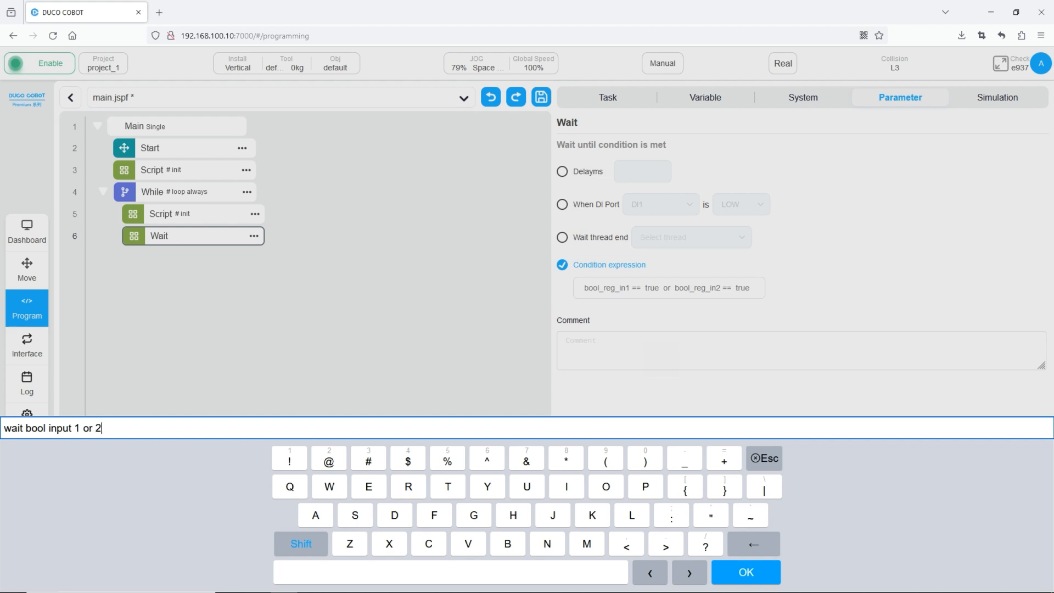
key(Return)
click(1020, 575)
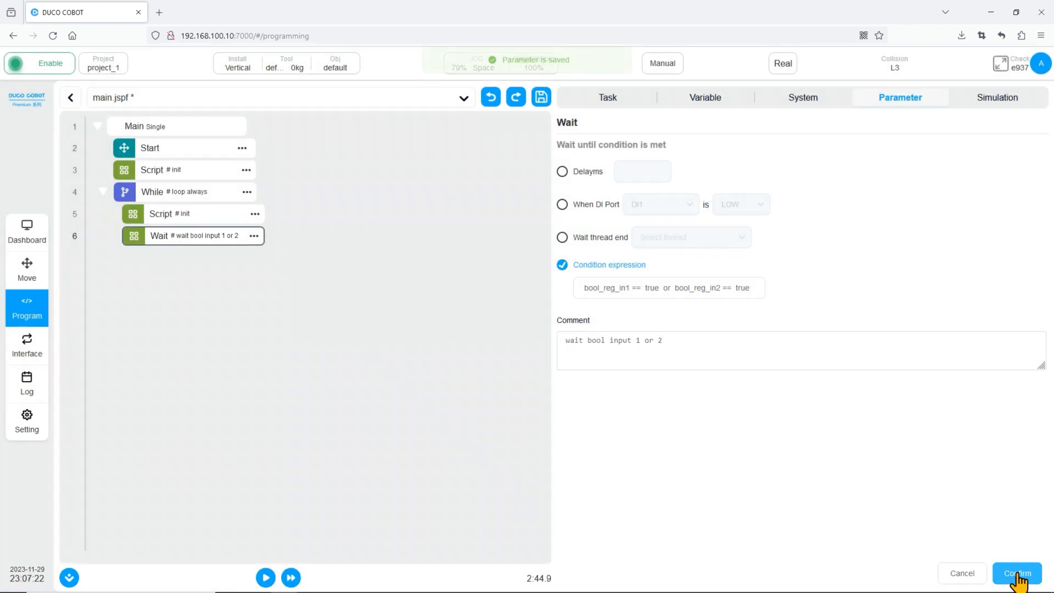
- Add an If block below the Wait block inside the While loop and give it an Elsif branch
click(607, 99)
click(1023, 257)
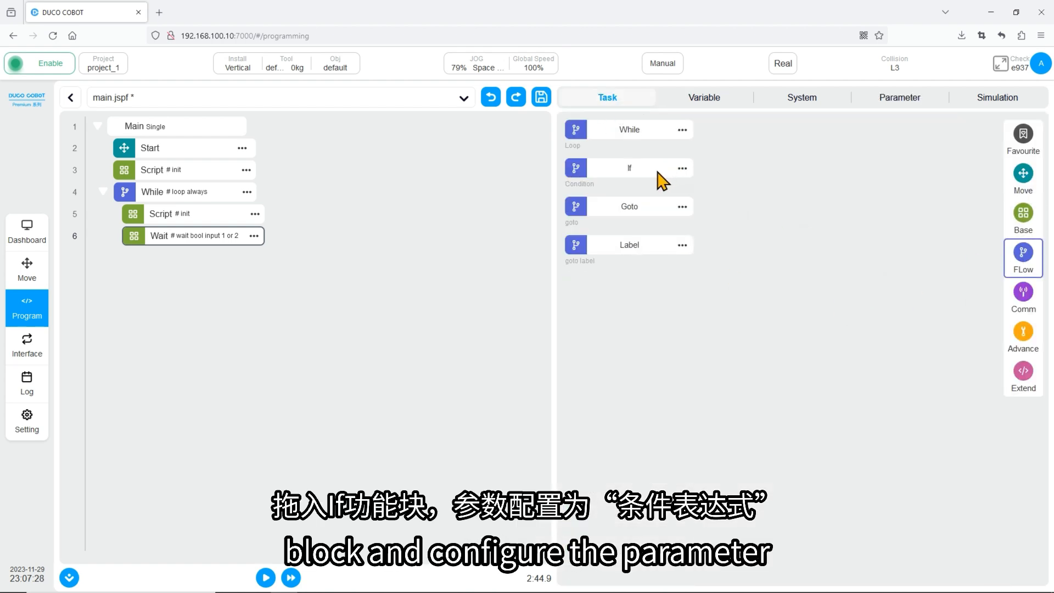
drag(658, 175, 214, 272)
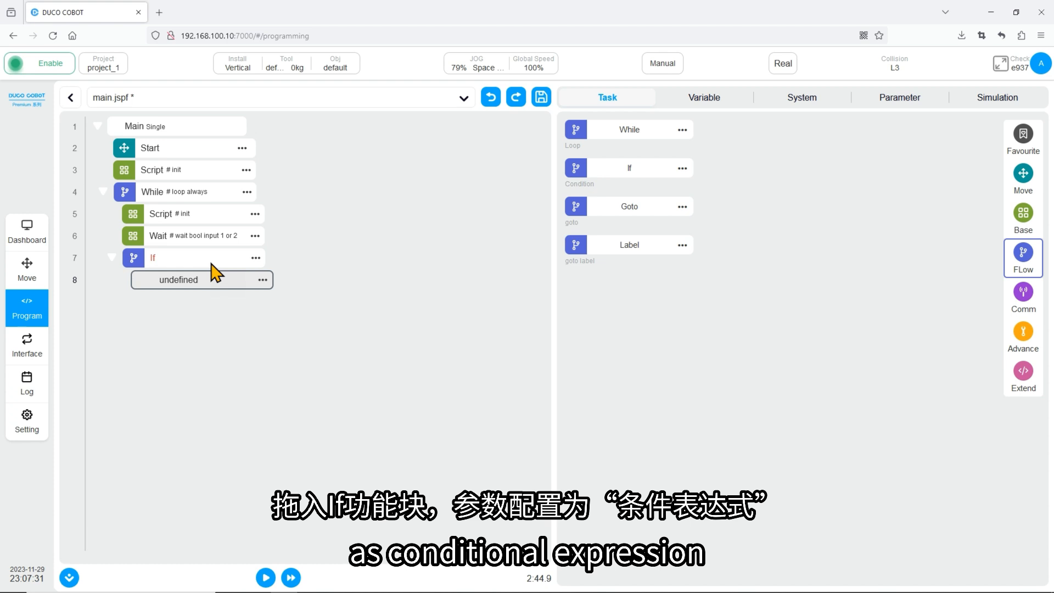
click(203, 260)
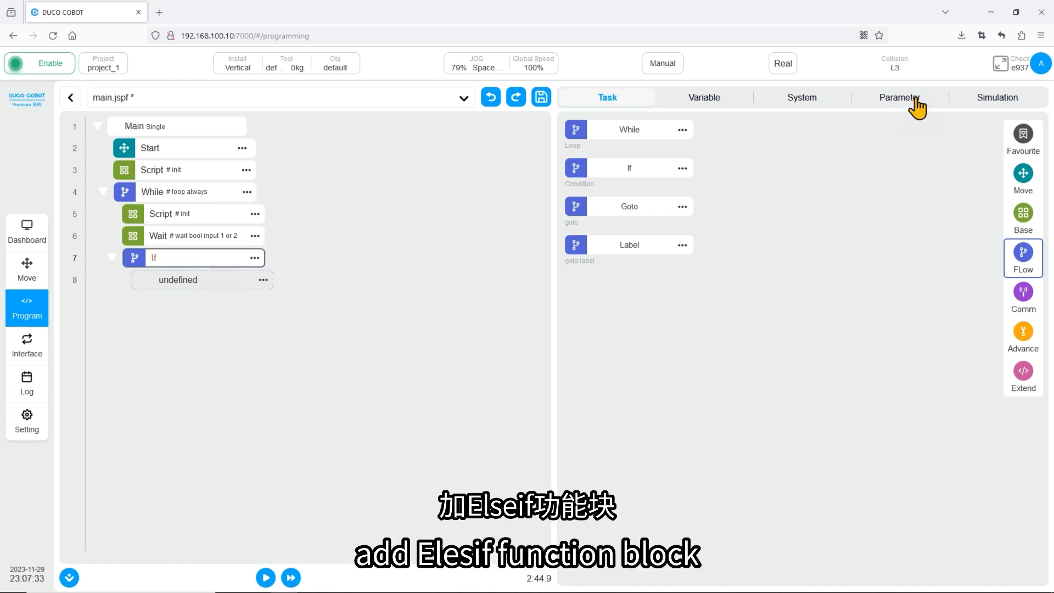
click(905, 104)
click(583, 240)
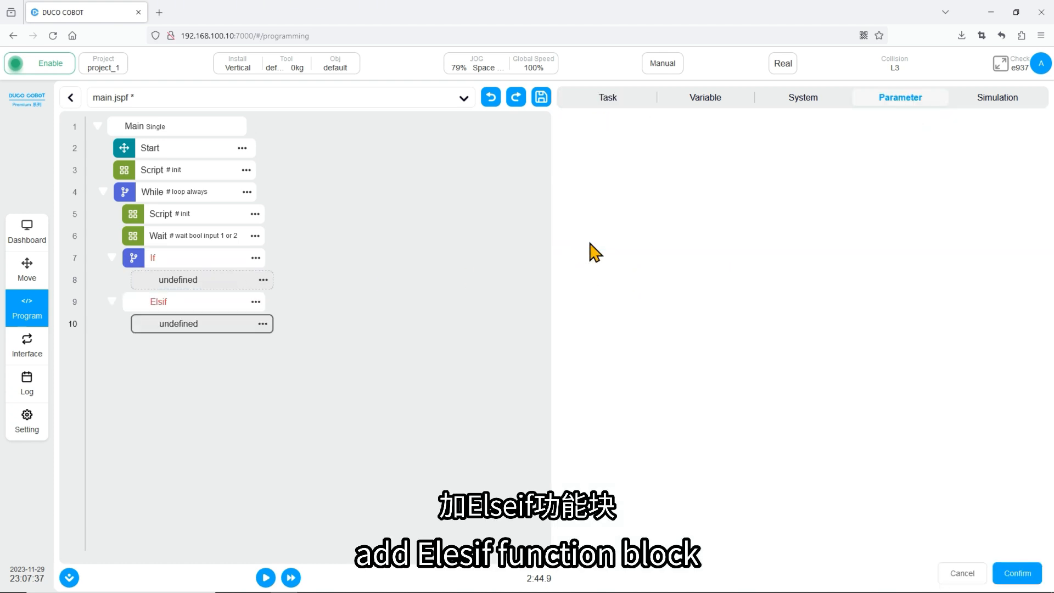
- Set the If block's condition expression to bool_reg_in1 == true
click(201, 264)
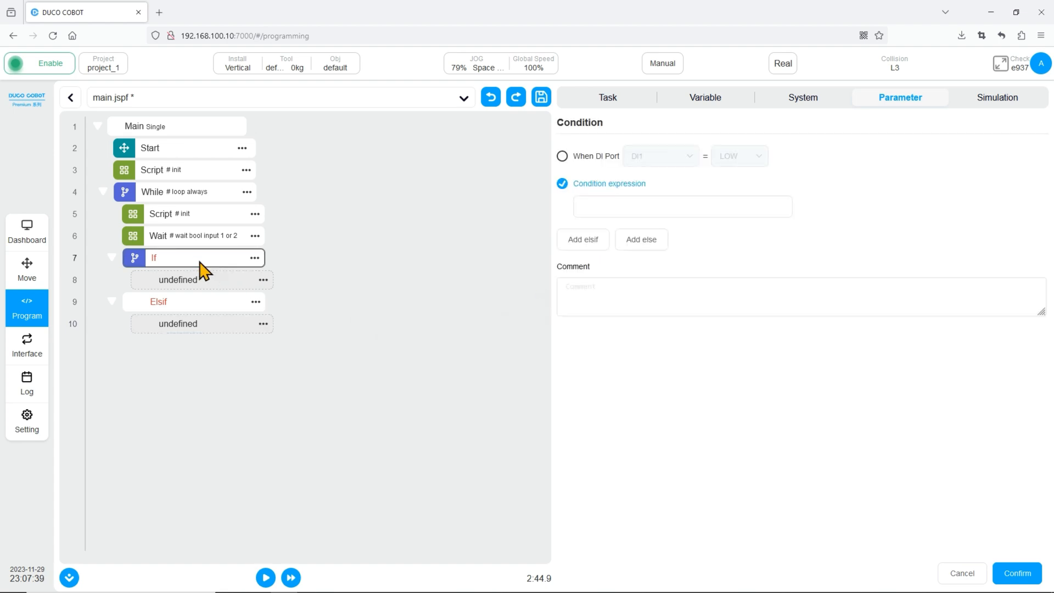
click(609, 207)
click(330, 485)
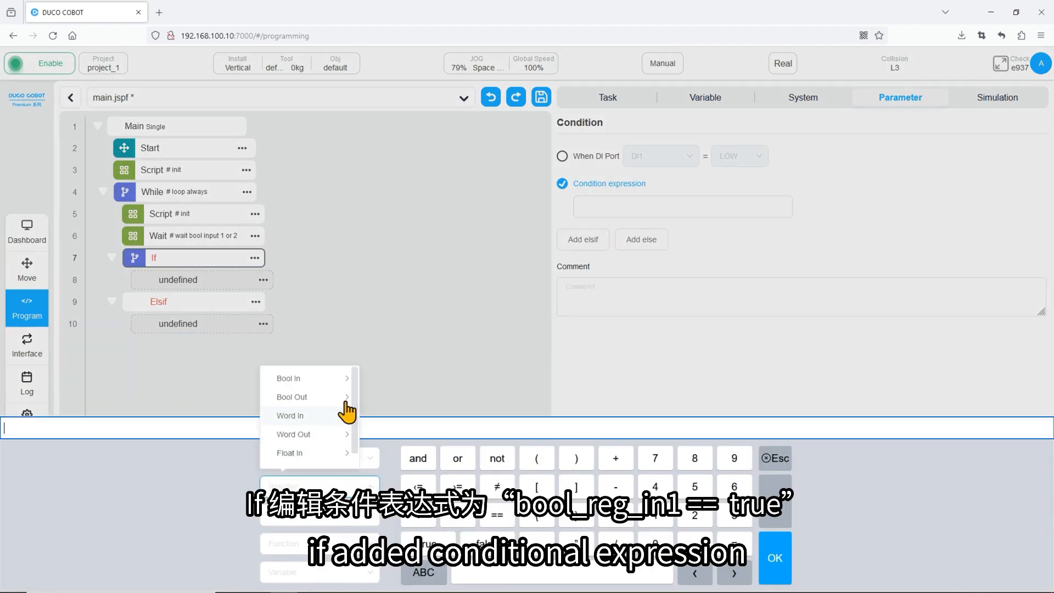
click(296, 379)
click(407, 395)
click(496, 514)
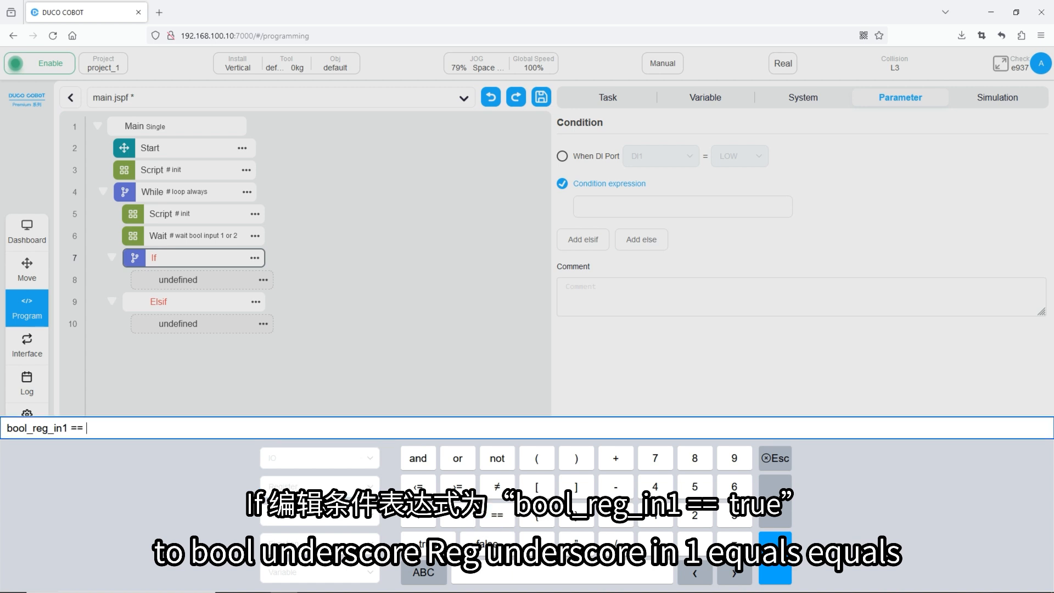
click(785, 570)
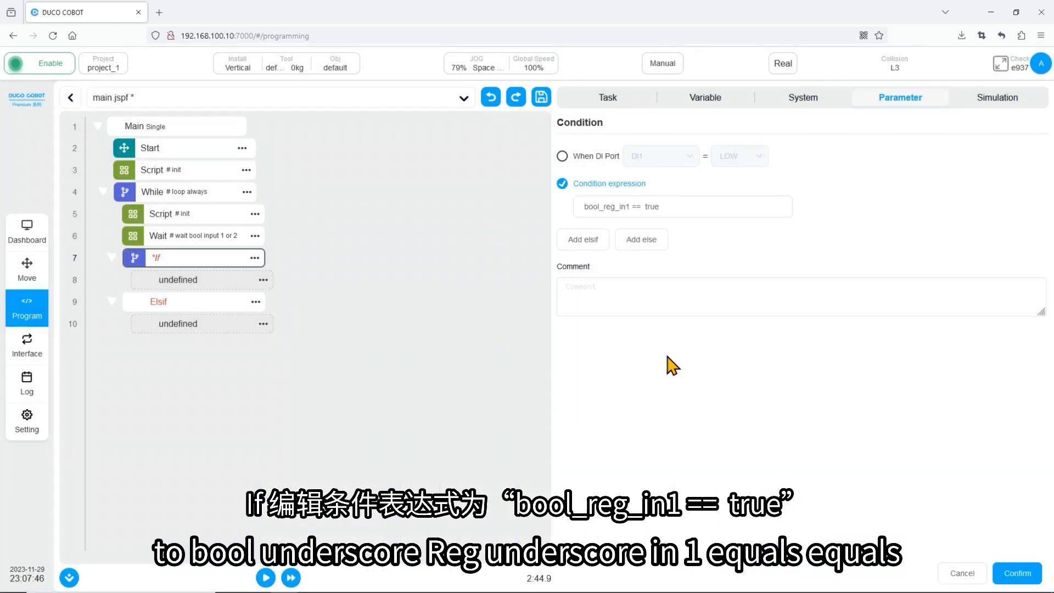
- Give the If block the comment "bool input 1==true", copy the comment text and save the block's parameters
click(636, 294)
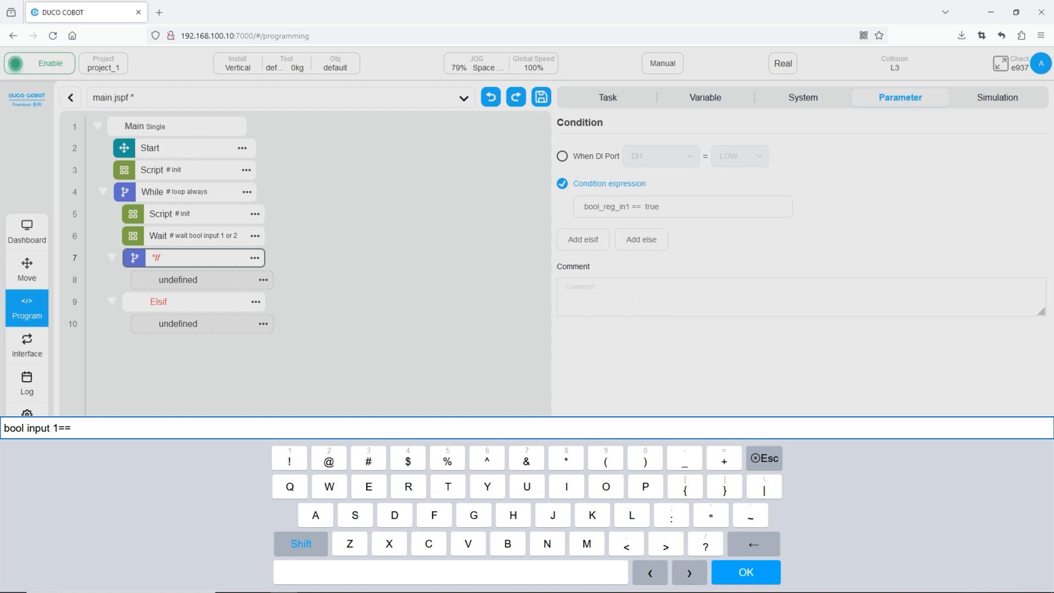
key(Return)
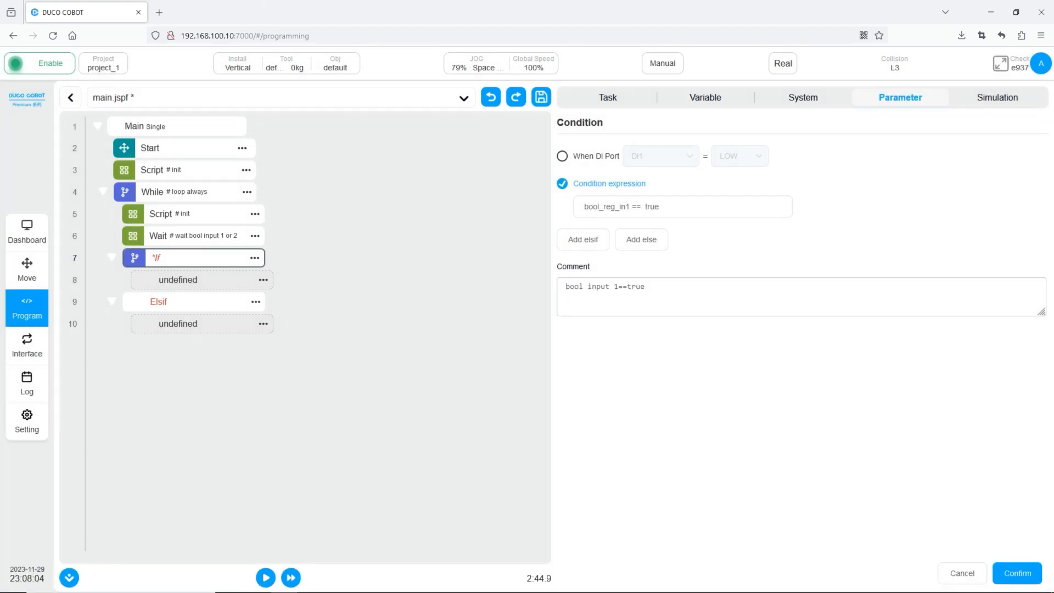
click(680, 288)
drag(132, 428, 2, 436)
key(ctrl+c)
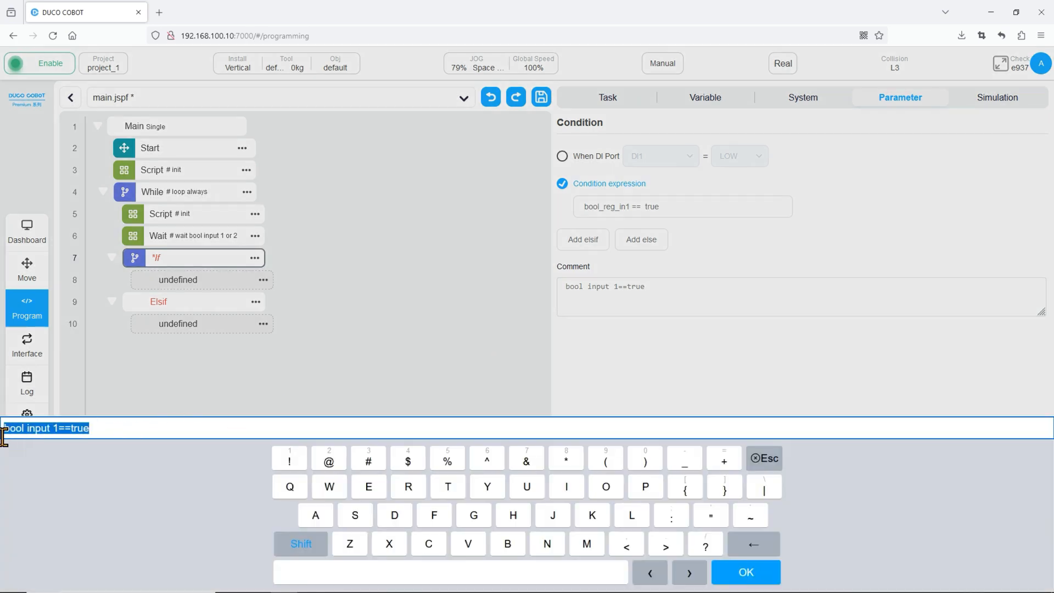
click(761, 464)
click(1012, 574)
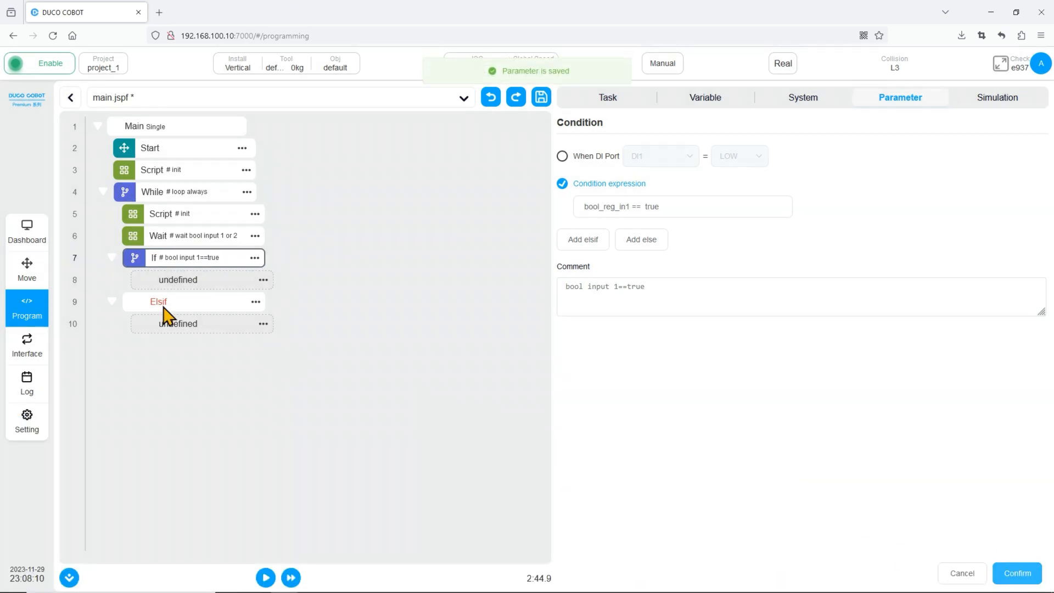
- Set the Elsif branch's condition expression to bool_reg_in2 == true
click(163, 308)
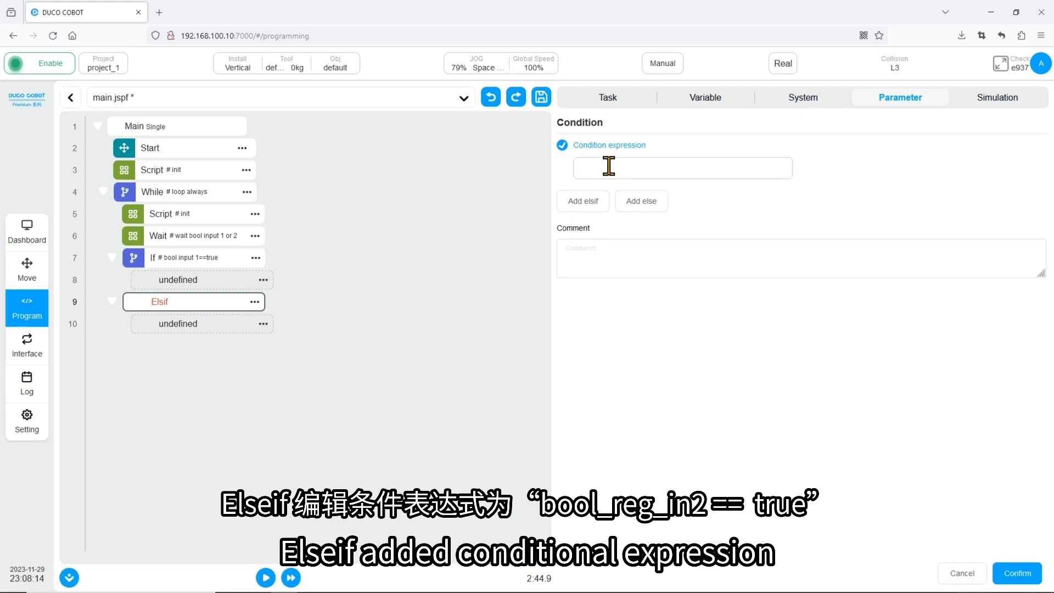
click(609, 165)
click(356, 487)
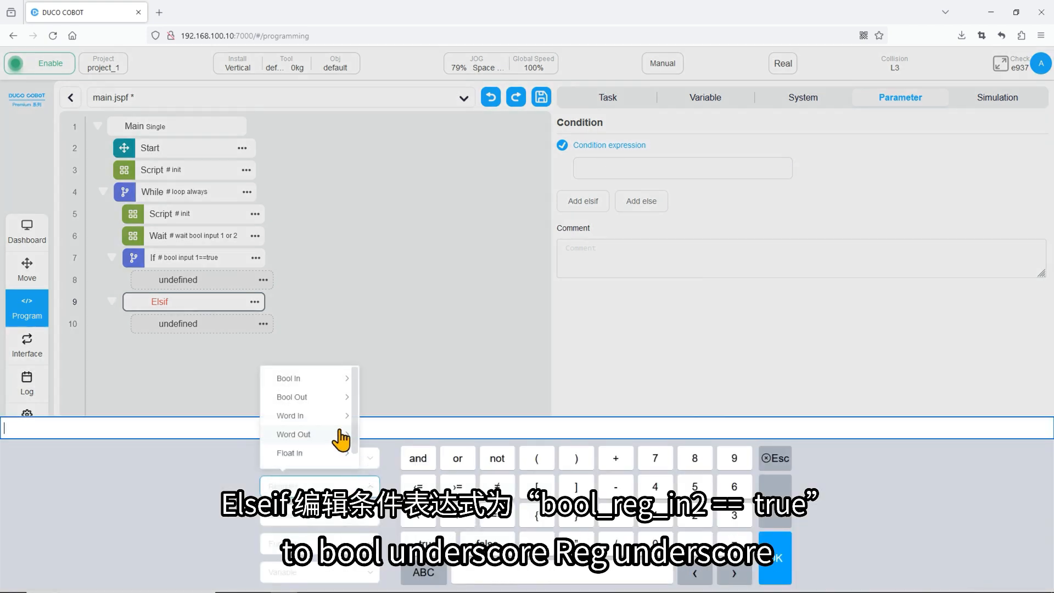
click(334, 379)
click(401, 397)
click(497, 514)
click(423, 543)
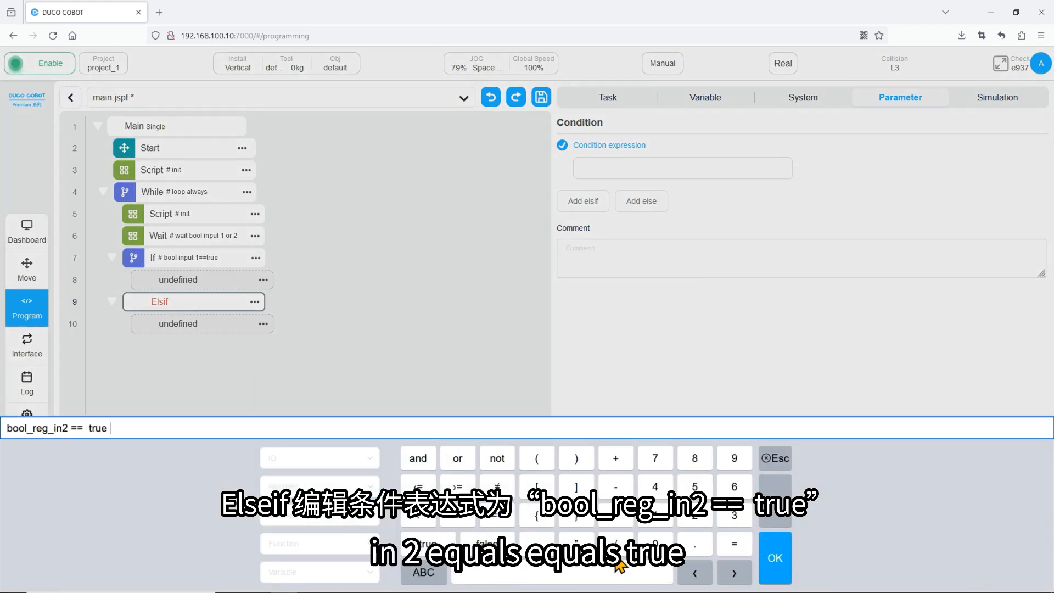
click(768, 557)
- Paste the copied comment into the Elsif branch, change it to "bool input 2==true" and save the parameters
click(642, 264)
key(ctrl+v)
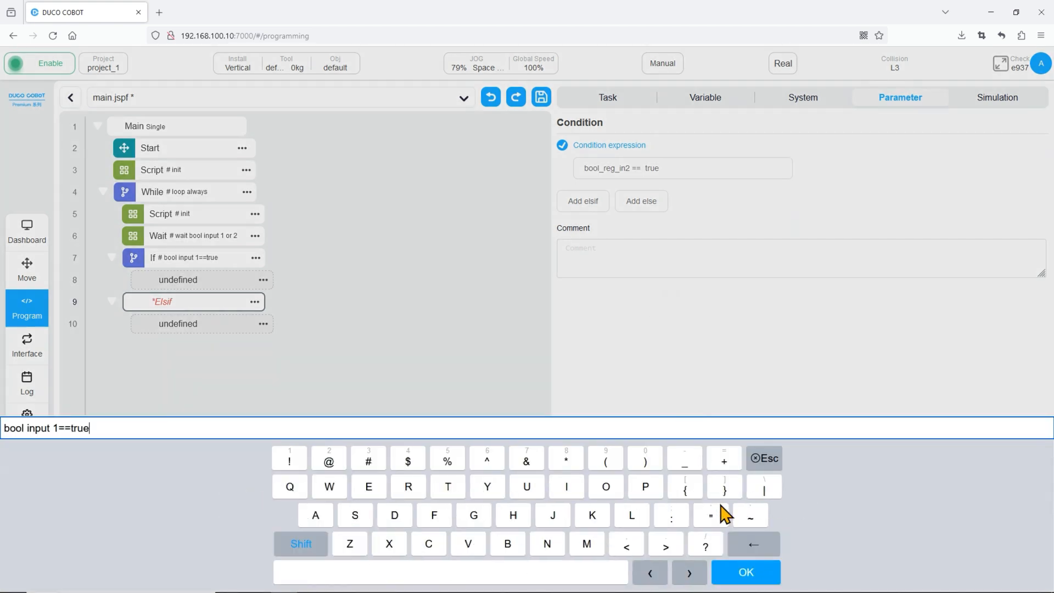
click(57, 428)
click(739, 570)
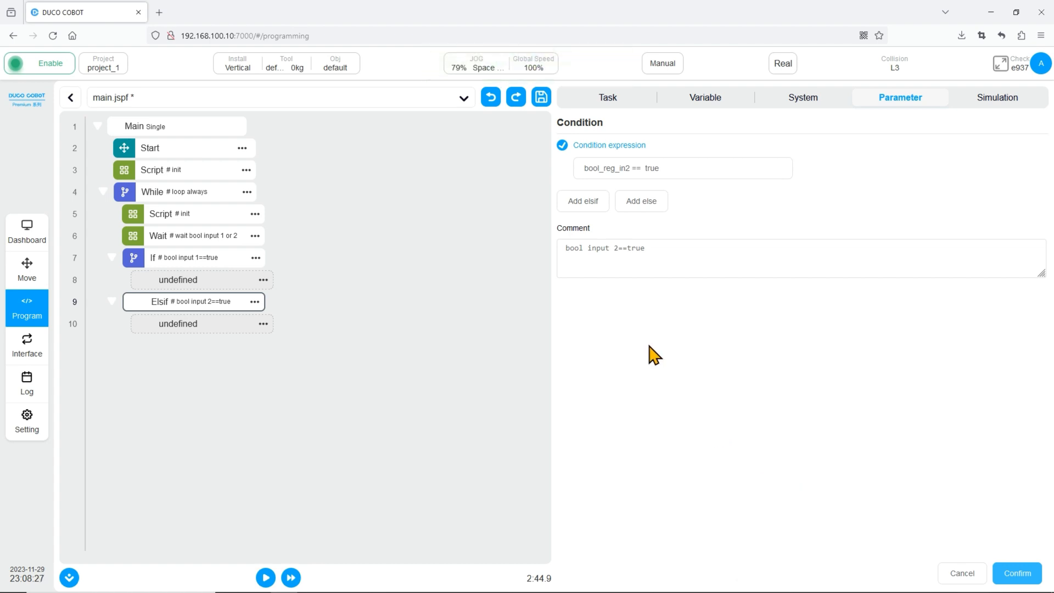
- Add a Wait block in the empty slot of the If branch
click(616, 99)
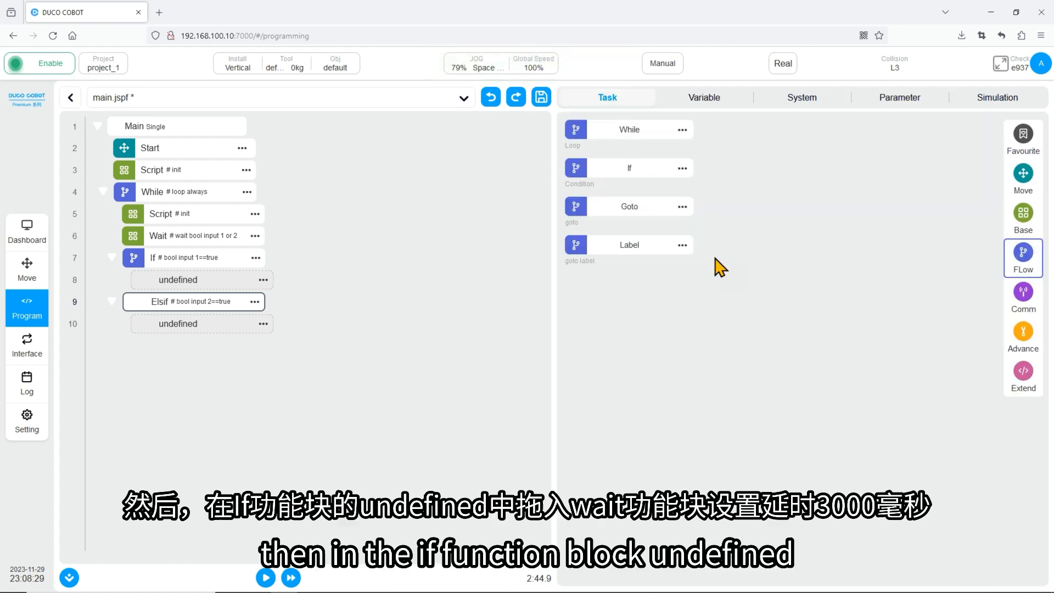
click(1035, 227)
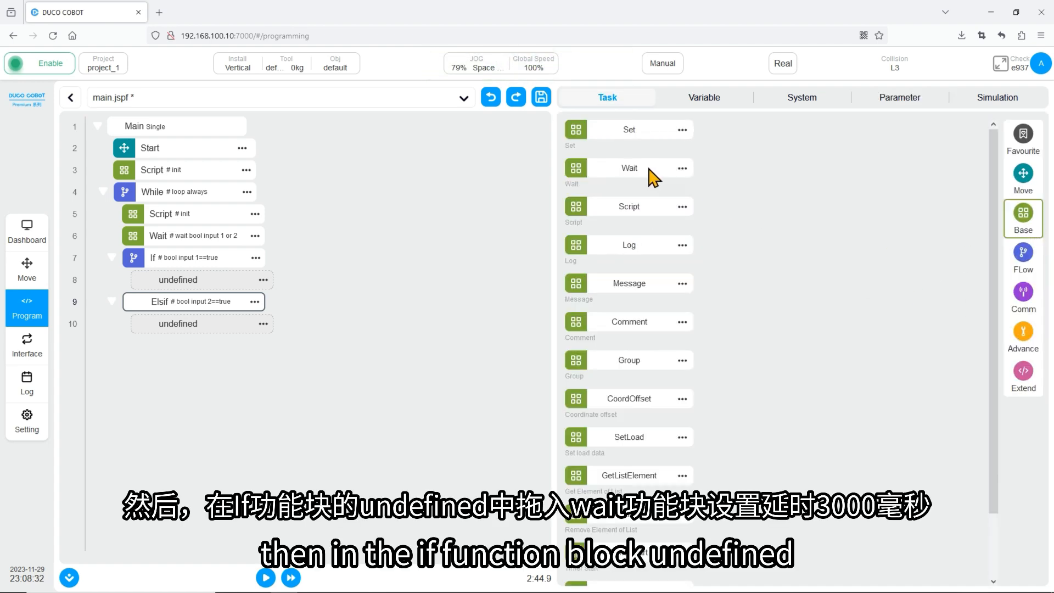
drag(649, 167, 247, 289)
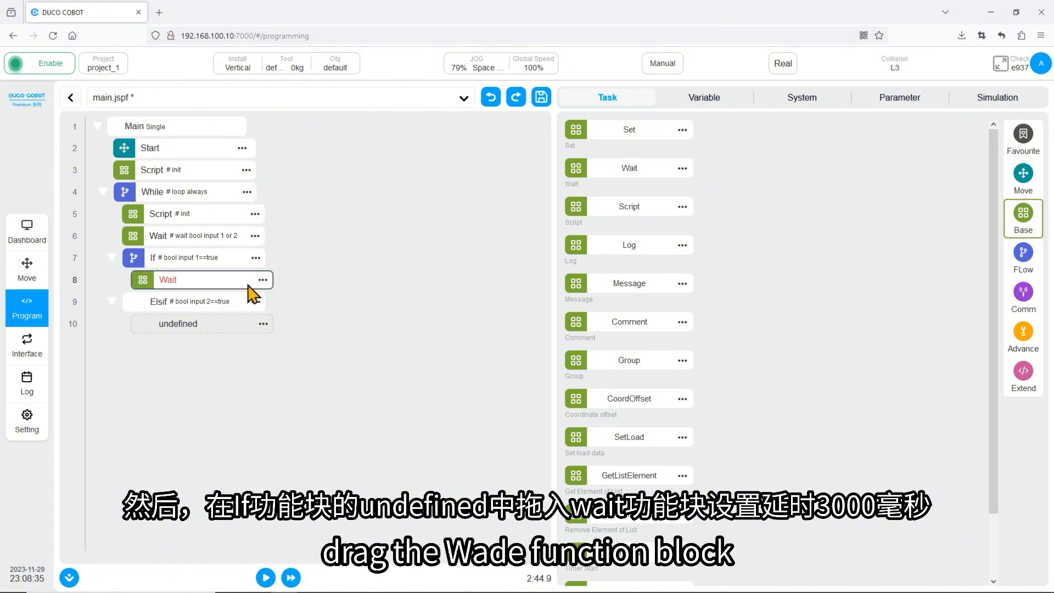
- Set the delay of the Wait block in the If branch to 3000 ms and save its parameters
click(900, 99)
click(639, 171)
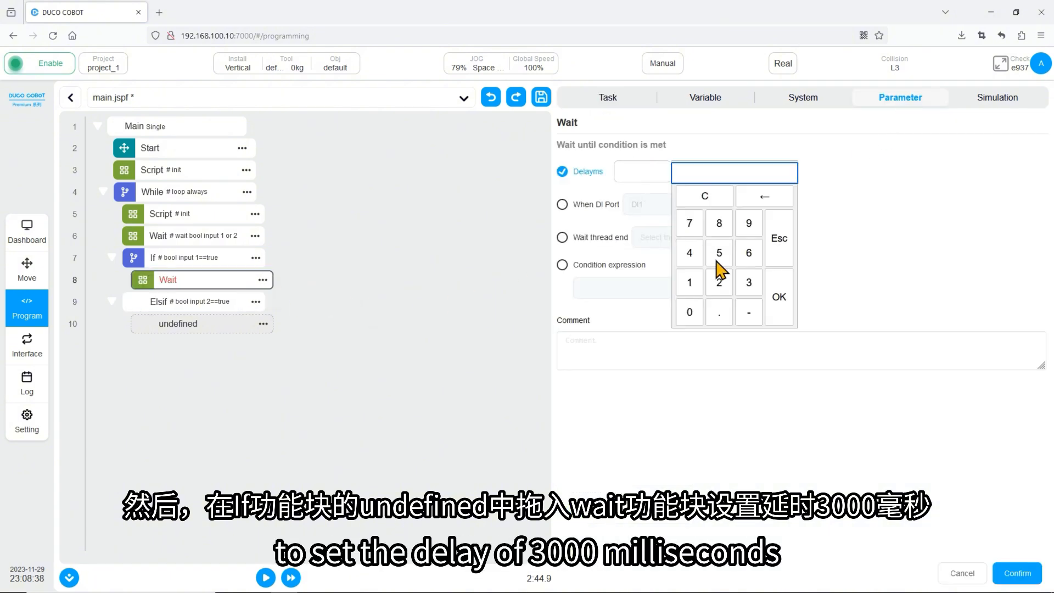
click(750, 286)
click(688, 318)
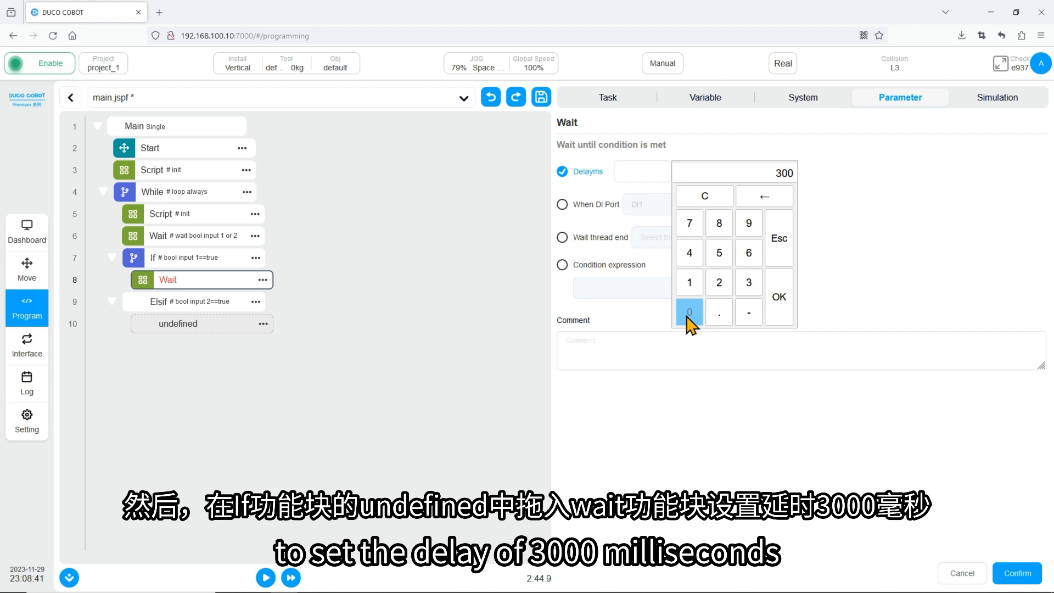
click(689, 319)
click(778, 297)
click(1007, 568)
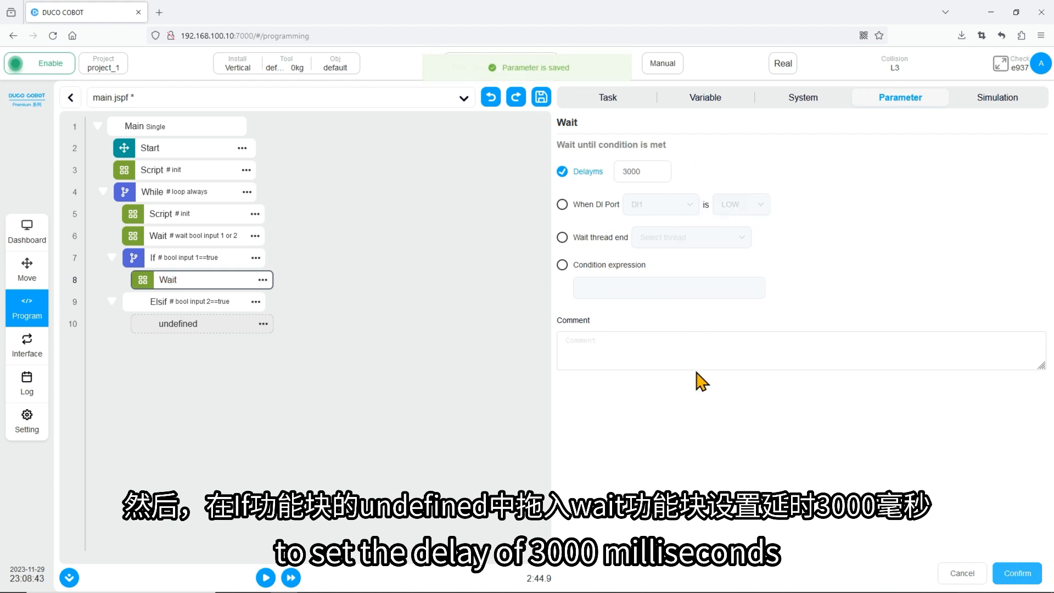
- Add a Script block below the Wait block in the If branch with the line bool_reg_out1= true and save it
click(607, 98)
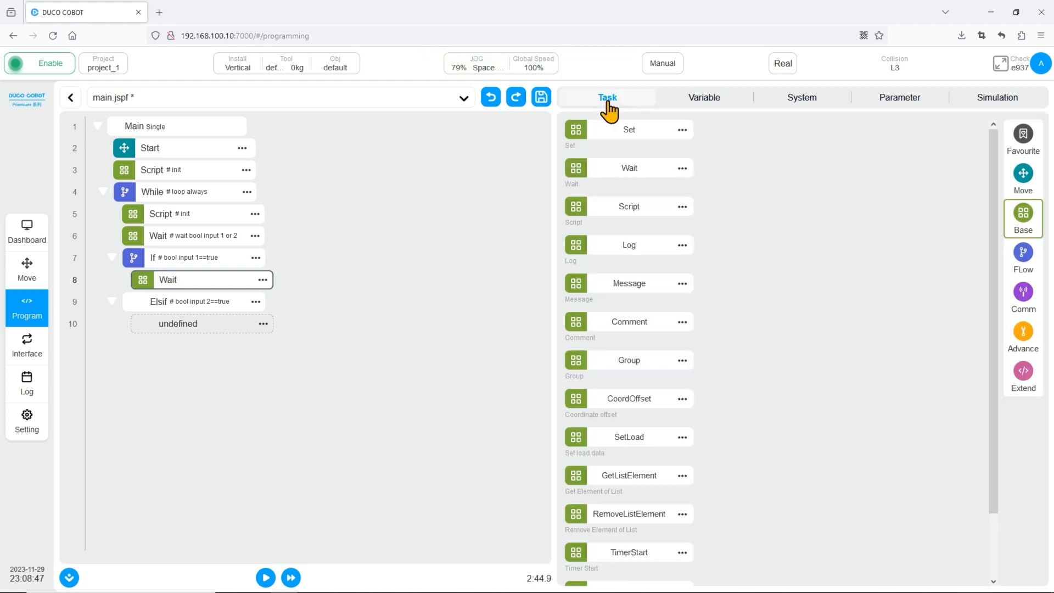
drag(634, 223, 216, 301)
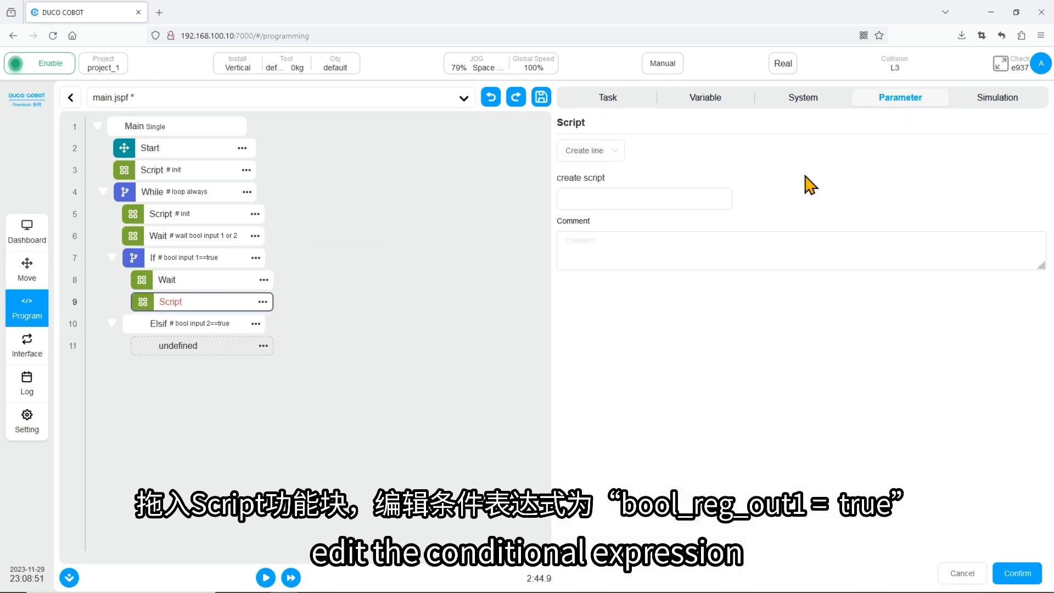
click(641, 200)
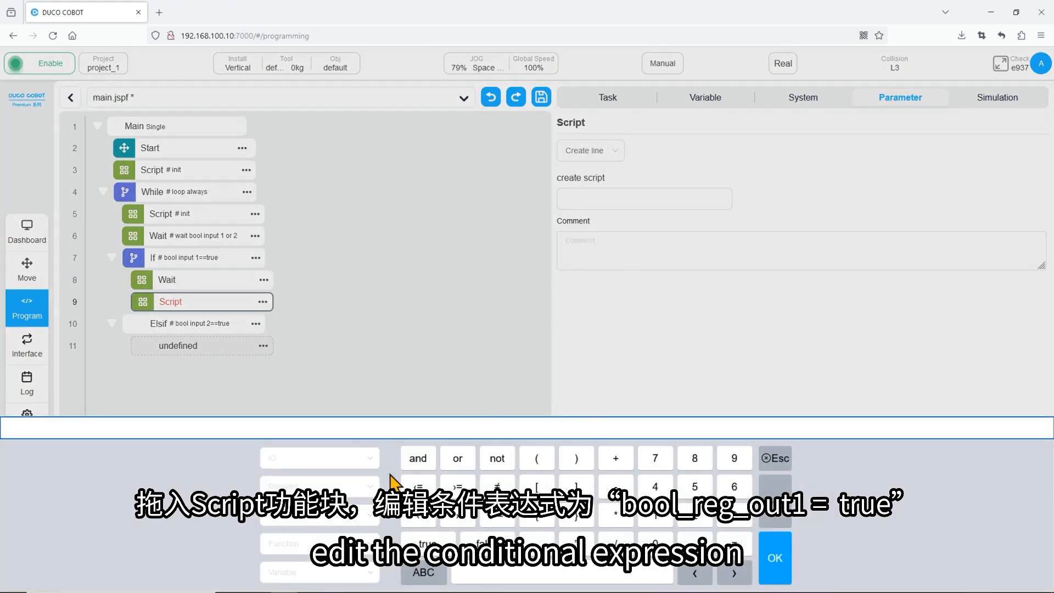
click(349, 494)
click(322, 398)
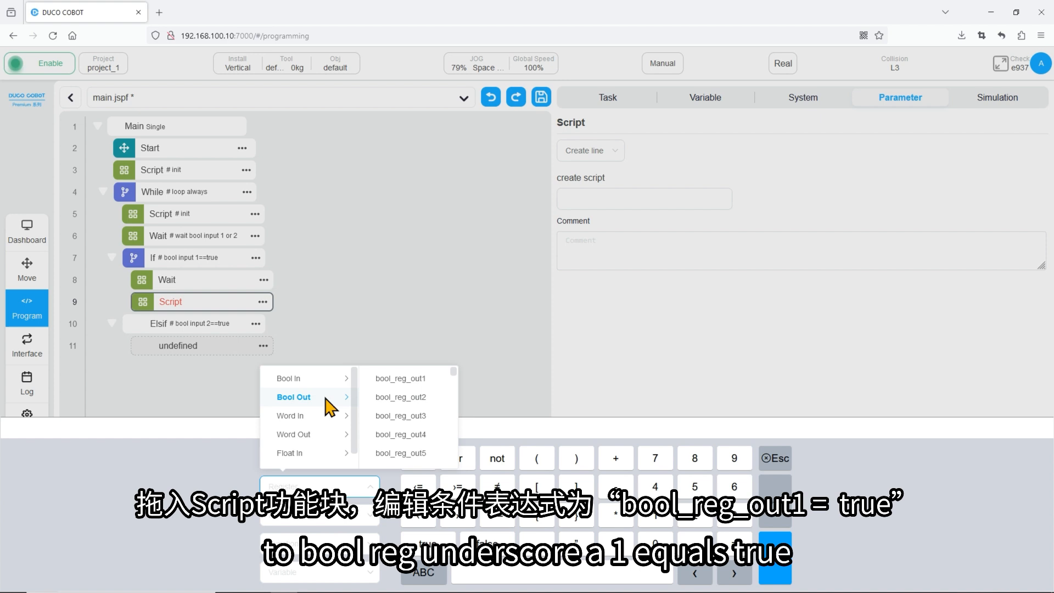
click(420, 384)
click(735, 543)
click(428, 543)
click(775, 566)
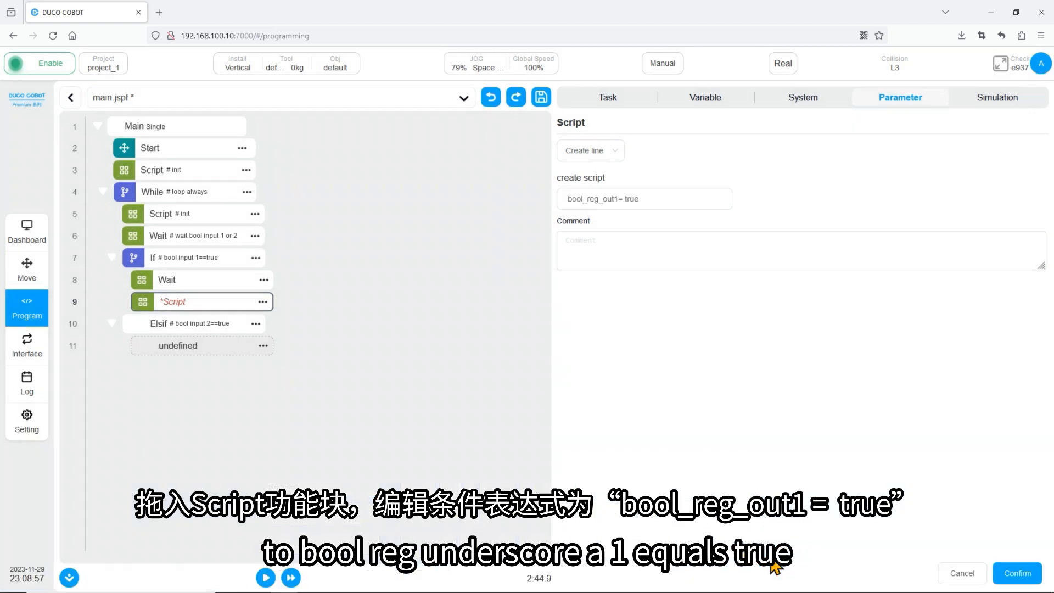
click(1017, 573)
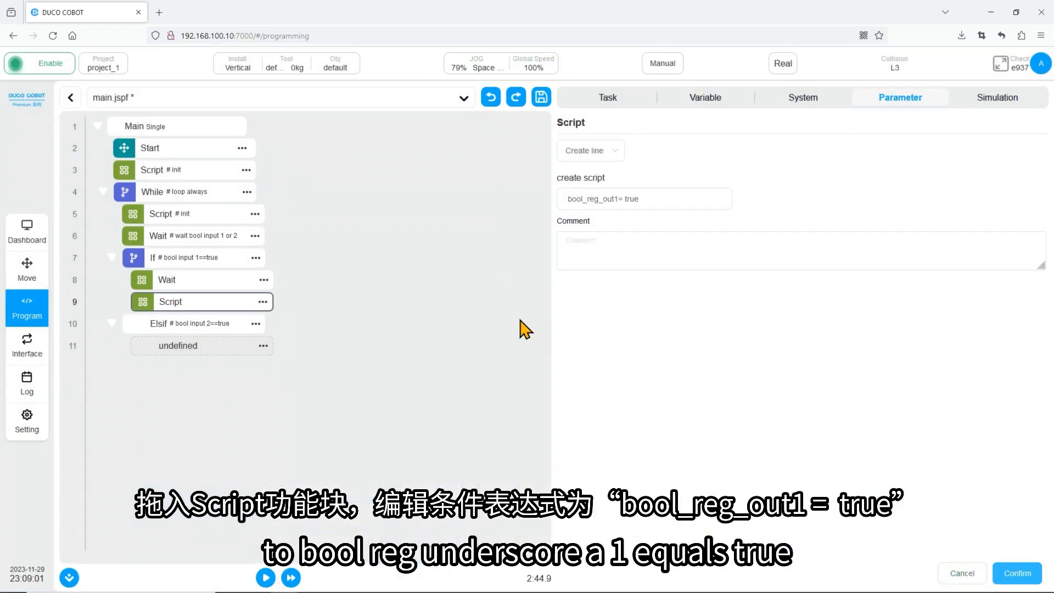
- Give the Script block in the If branch the comment "bool output 1=true" and save its parameters
click(609, 251)
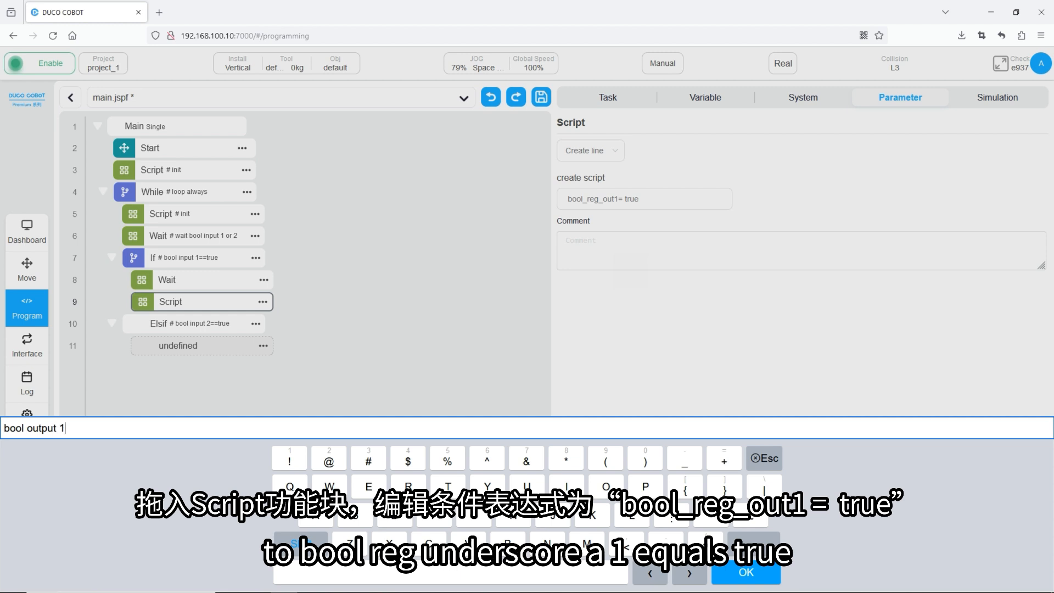
text(bool output 1=true)
key(Return)
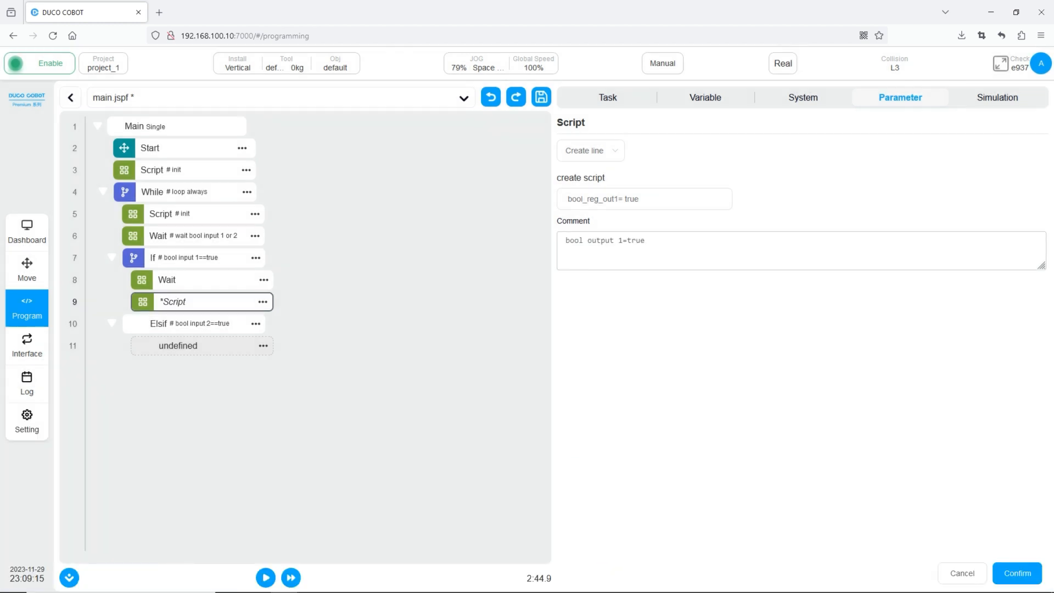
click(1009, 576)
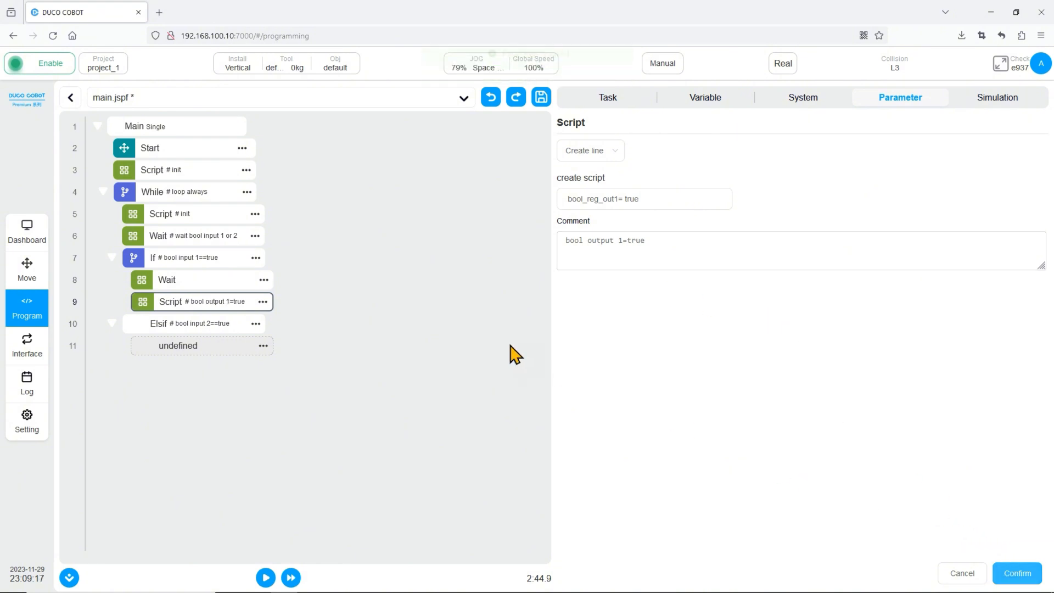
- Add a Subprogram block below the Script block in the If branch and assign subA.jspf to it
click(617, 100)
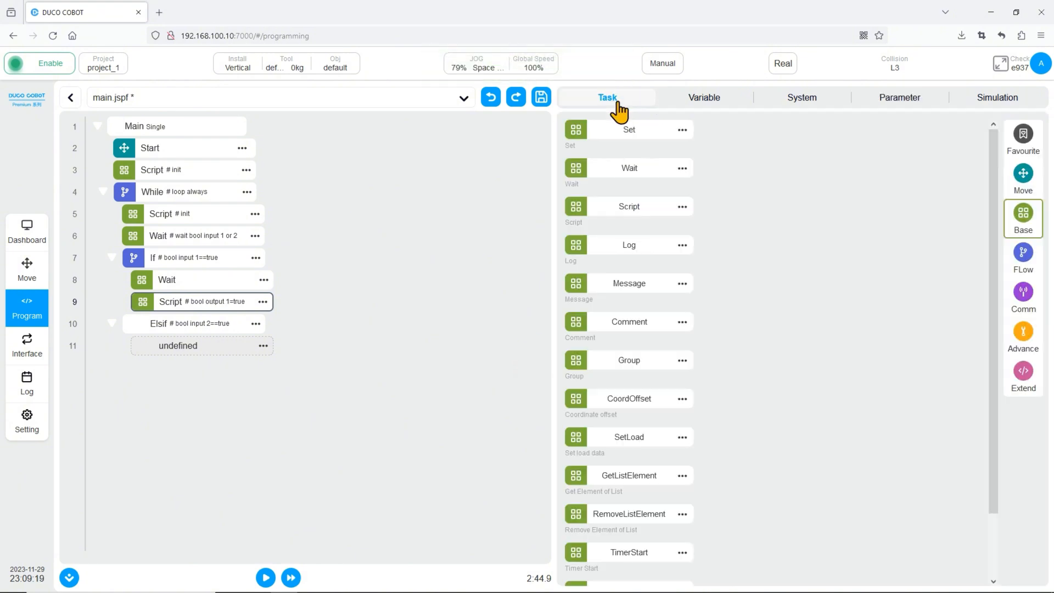
click(1016, 339)
drag(629, 132, 213, 326)
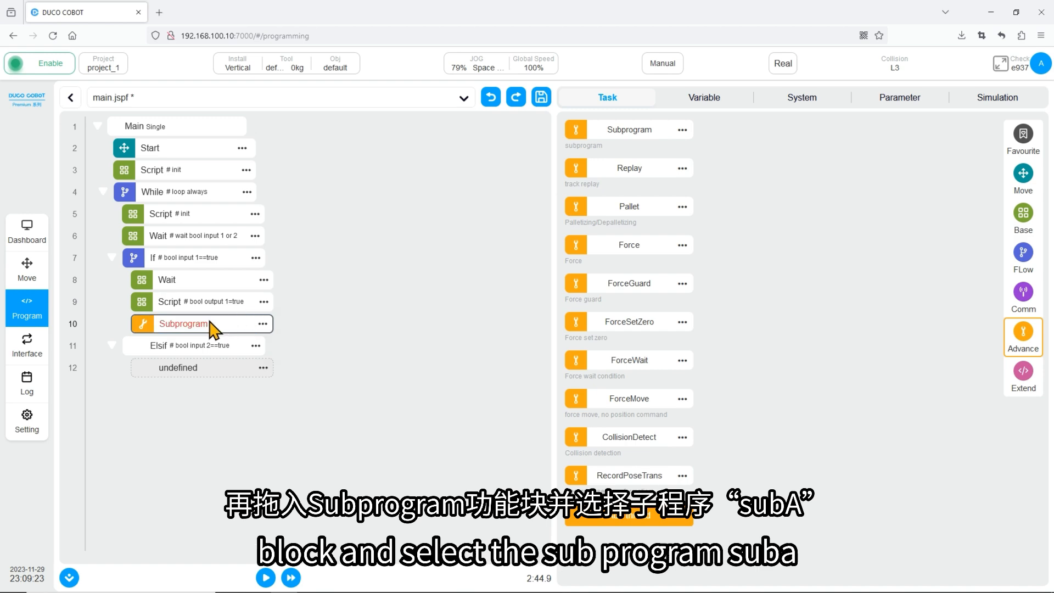
click(899, 99)
click(584, 184)
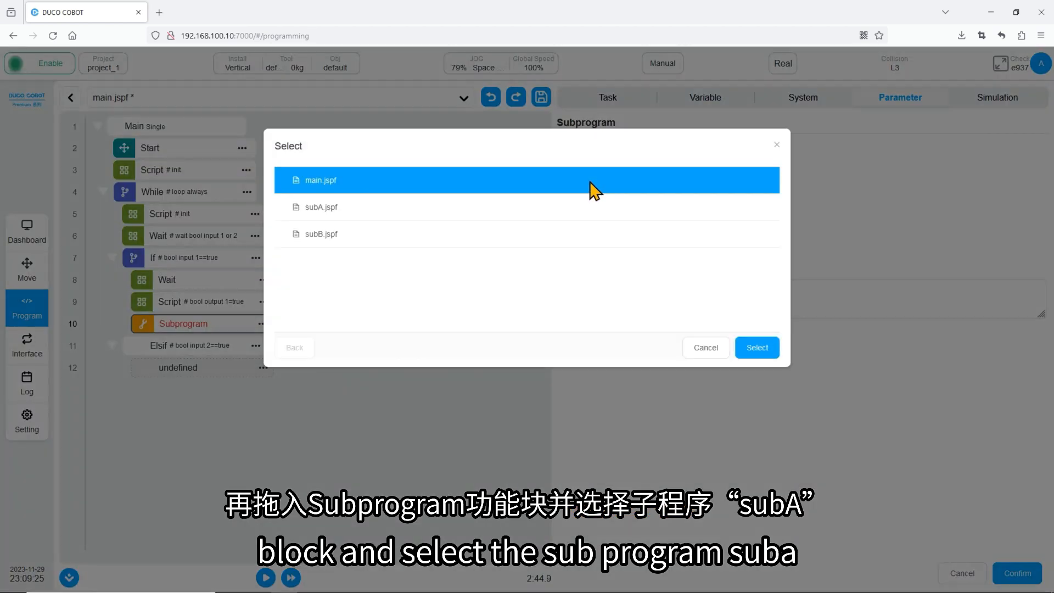
click(365, 213)
click(757, 348)
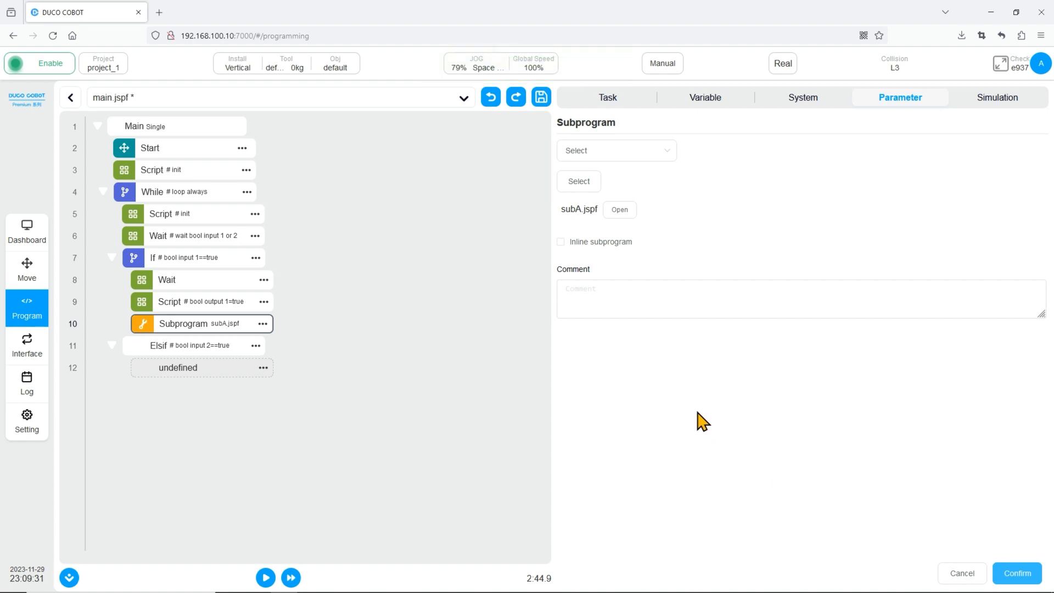
- Add a Wait block in the empty slot of the Elsif branch
click(607, 98)
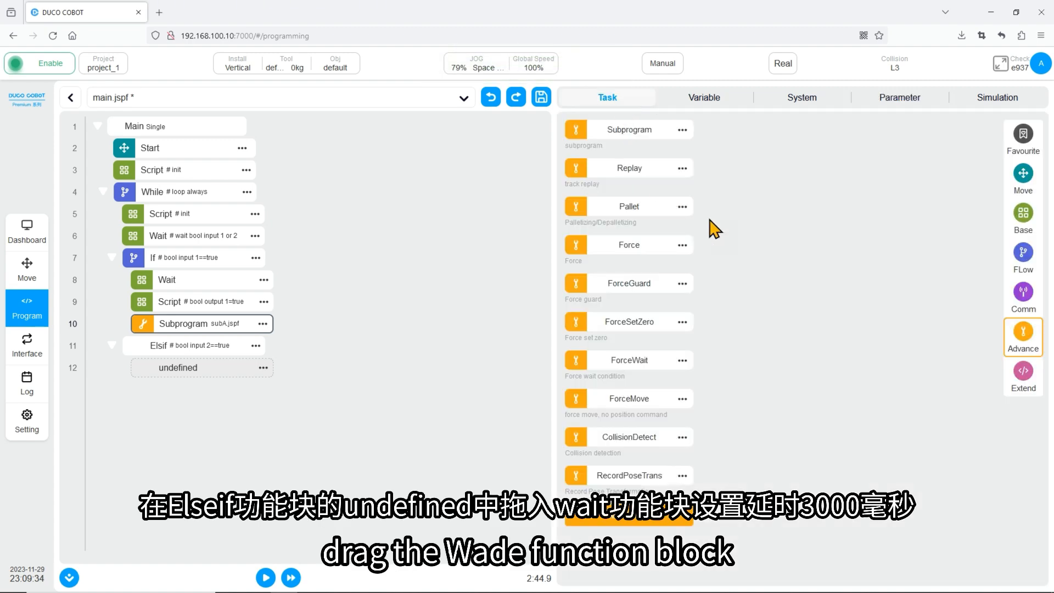
click(1012, 220)
drag(647, 181, 205, 377)
- Set the delay of the Wait block in the Elsif branch to 3000 ms and save its parameters
click(887, 105)
click(637, 175)
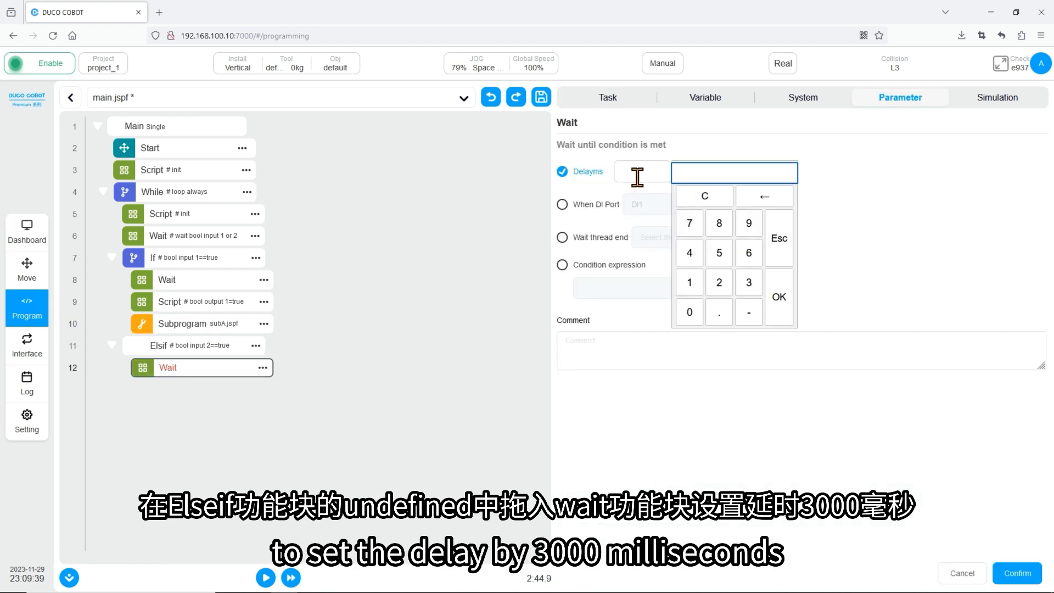
click(748, 282)
click(688, 312)
click(688, 311)
click(689, 312)
click(779, 296)
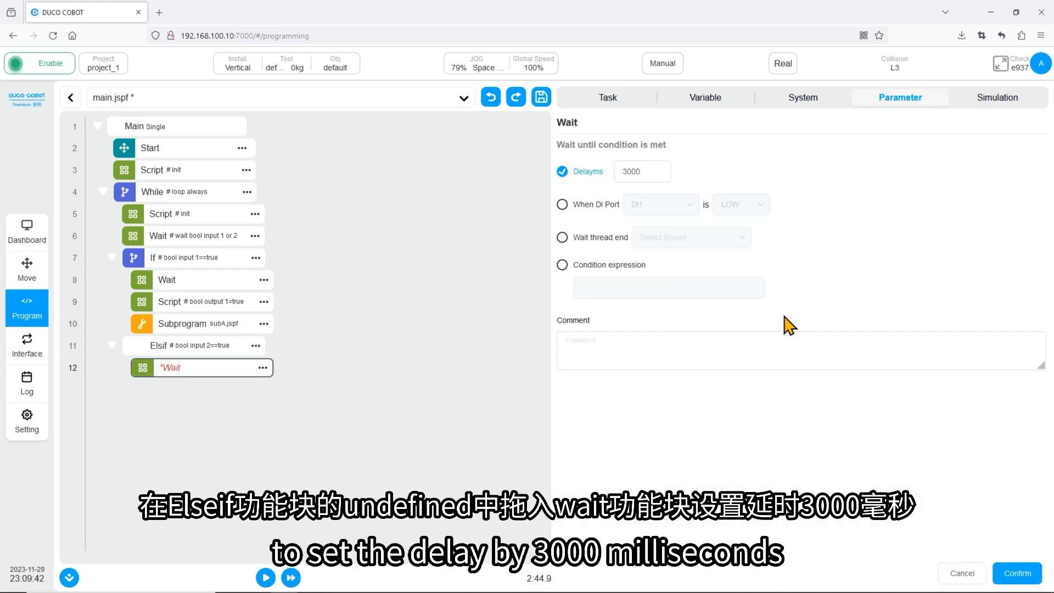
click(1016, 572)
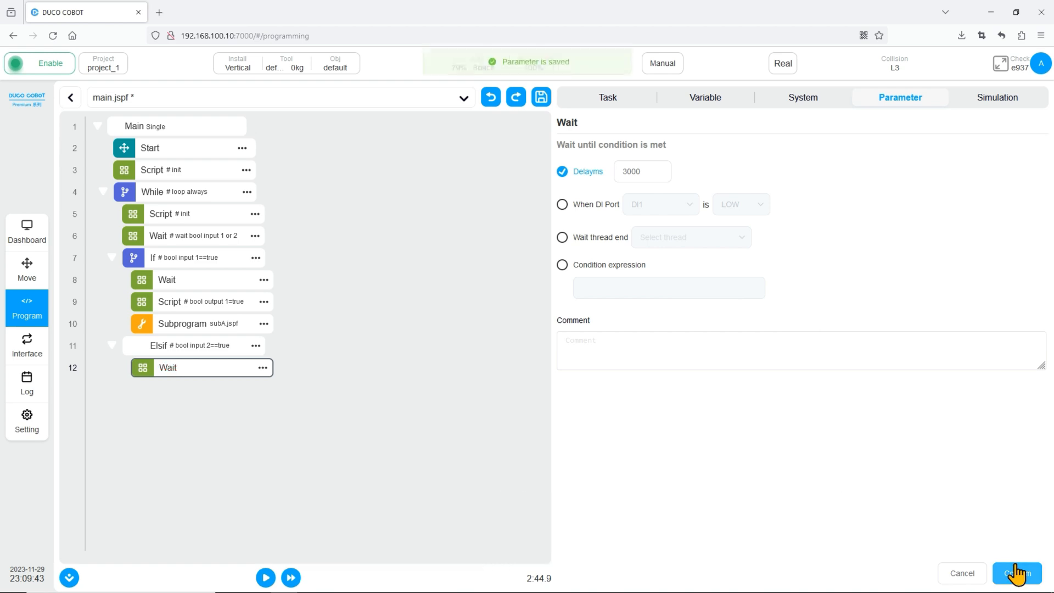
- Add a Script block below the Wait block in the Elsif branch with the line bool_reg_out2= true and save it
click(611, 100)
drag(686, 211, 222, 389)
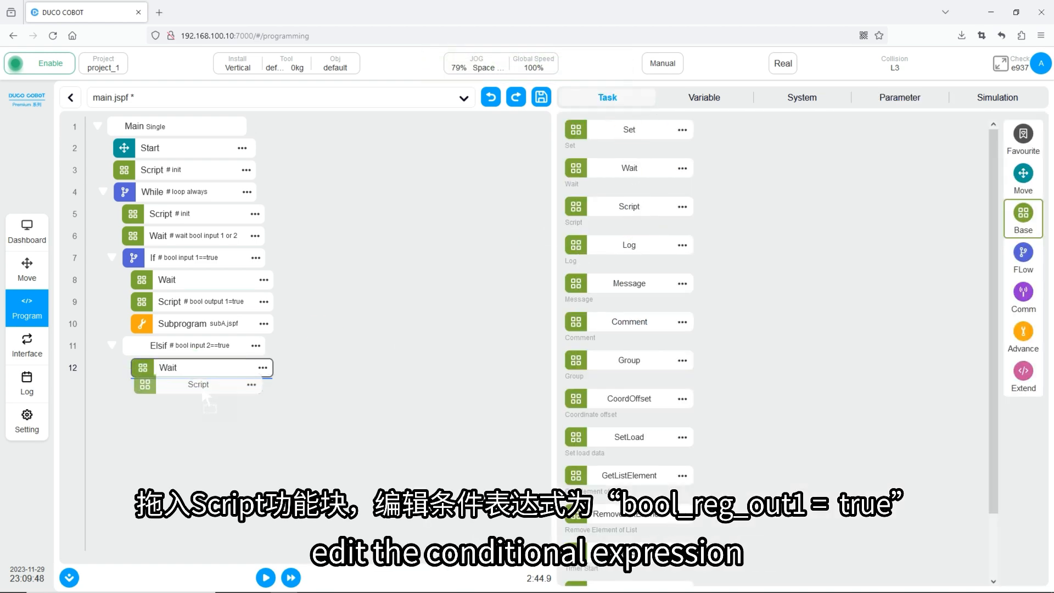
click(895, 99)
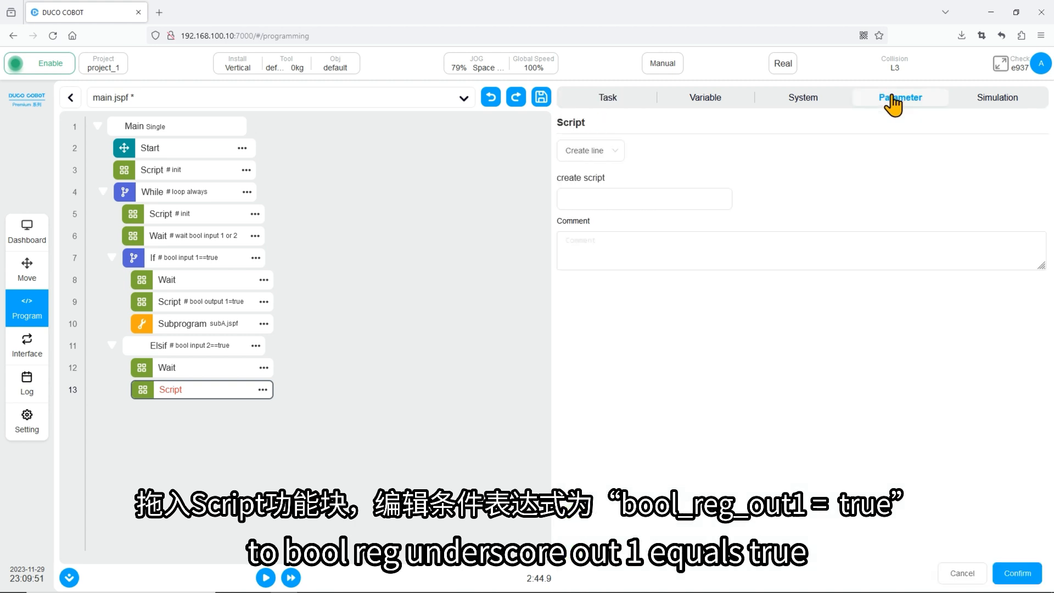
click(618, 198)
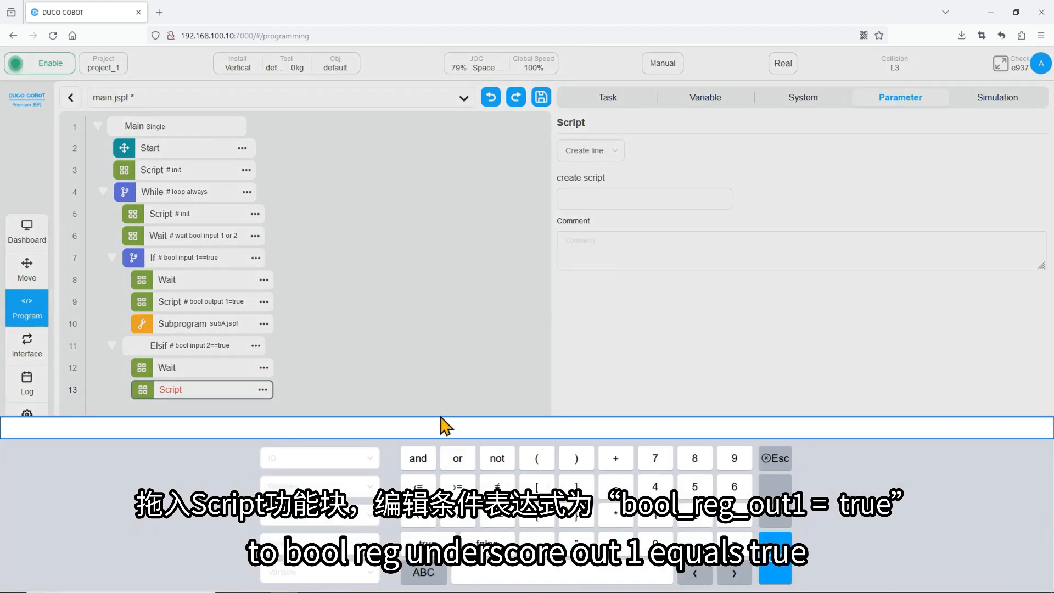
click(368, 487)
click(351, 400)
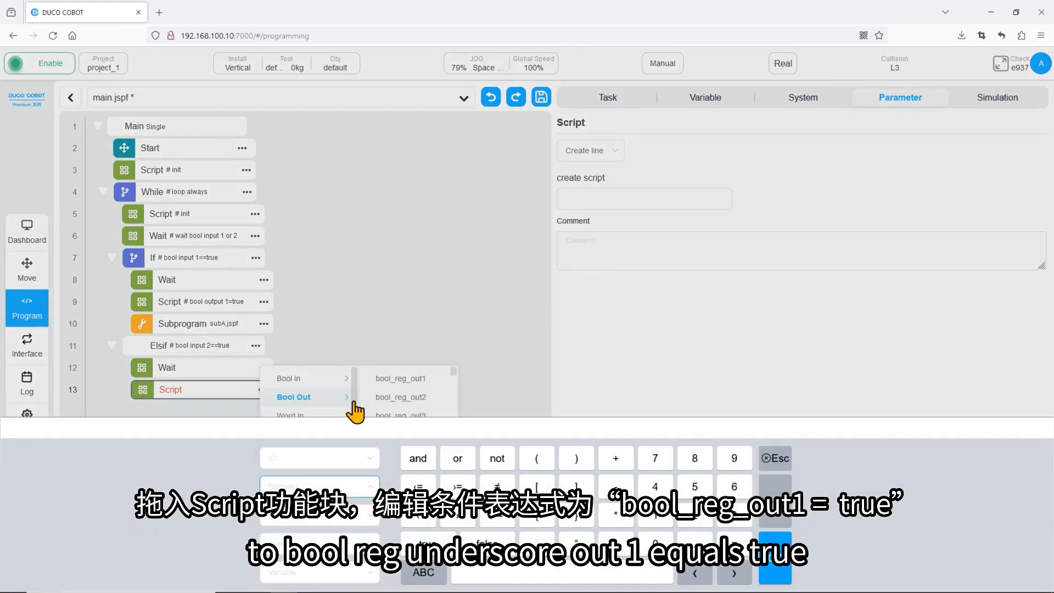
click(409, 397)
click(734, 545)
click(774, 562)
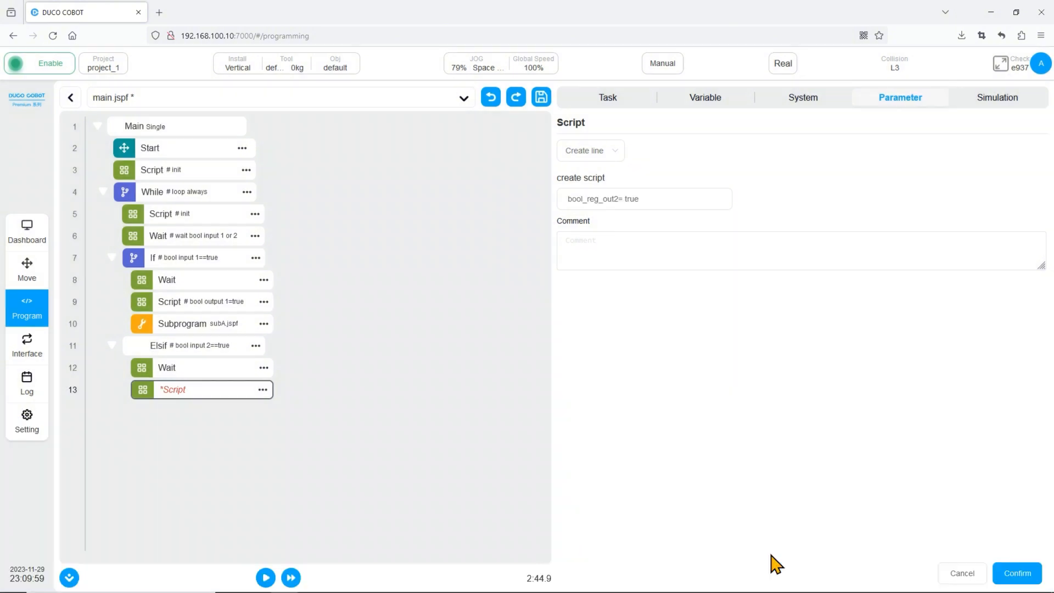
click(1016, 573)
- Give the Script block in the Elsif branch the comment "bool output 2=true" and save its parameters
click(613, 245)
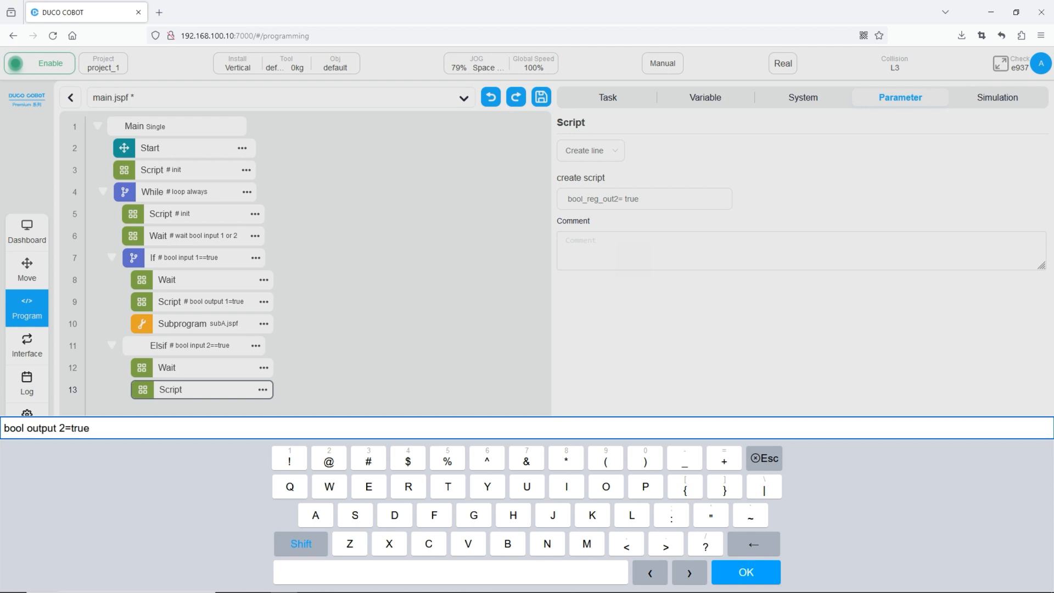
click(746, 572)
click(1016, 572)
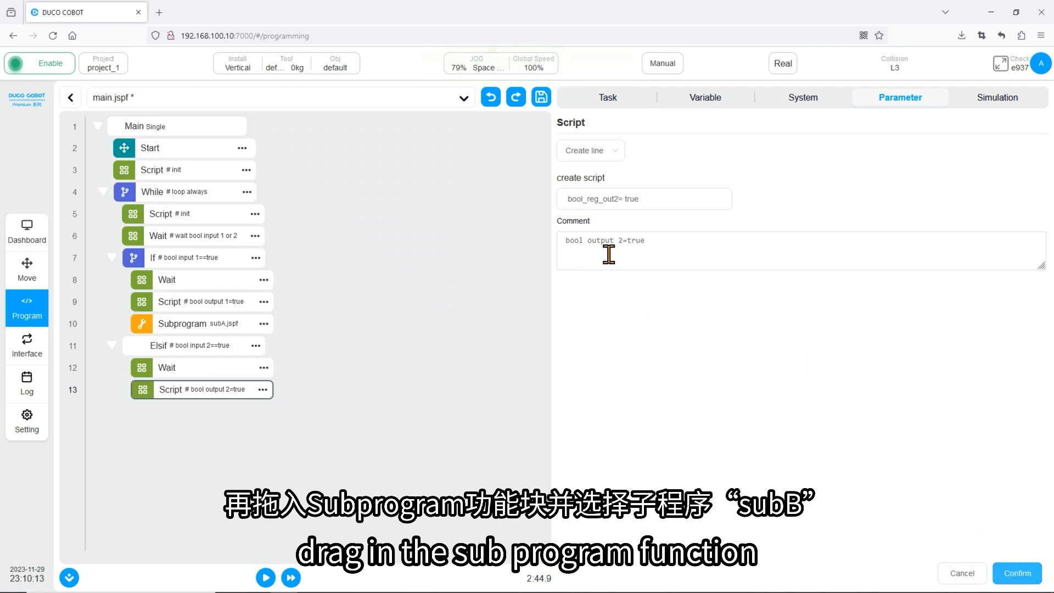
- Add a Subprogram block calling subB.jspf at the end of the Elsif branch and save the main program
click(606, 98)
click(1023, 334)
drag(649, 135, 205, 411)
click(920, 106)
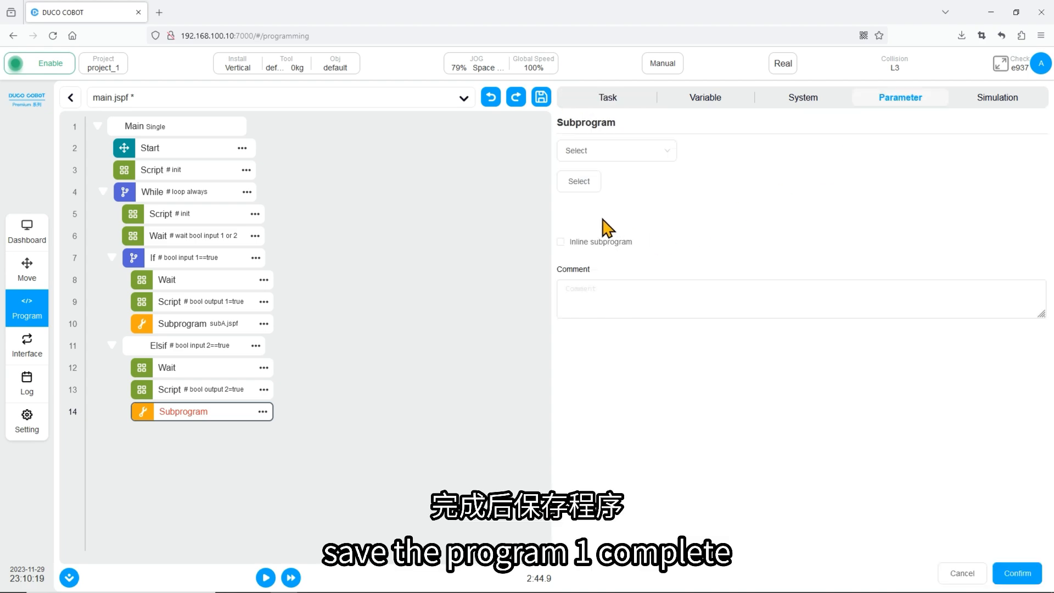
click(581, 182)
click(389, 234)
click(756, 349)
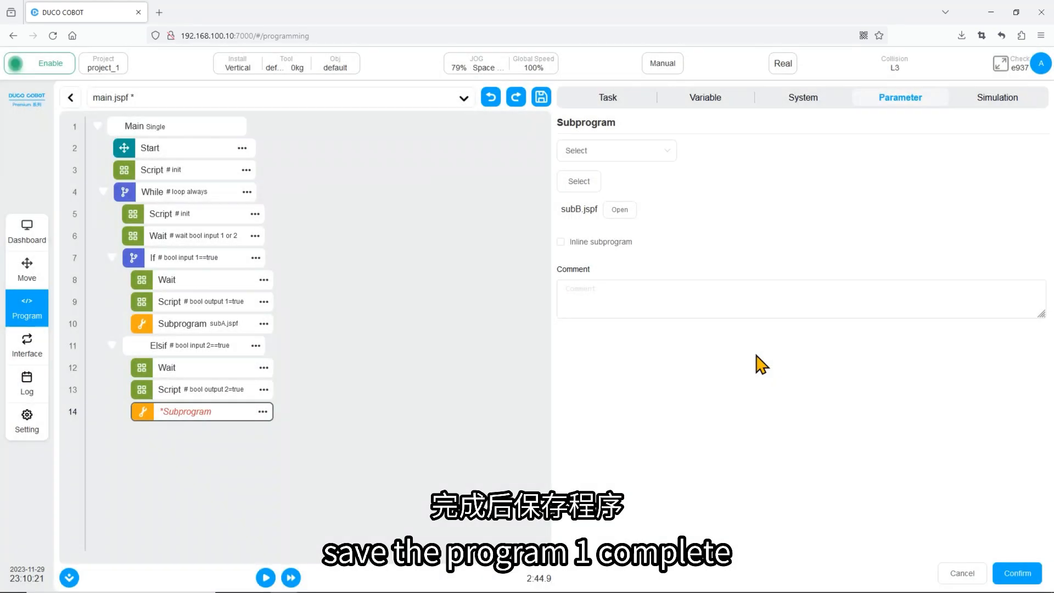
click(1015, 572)
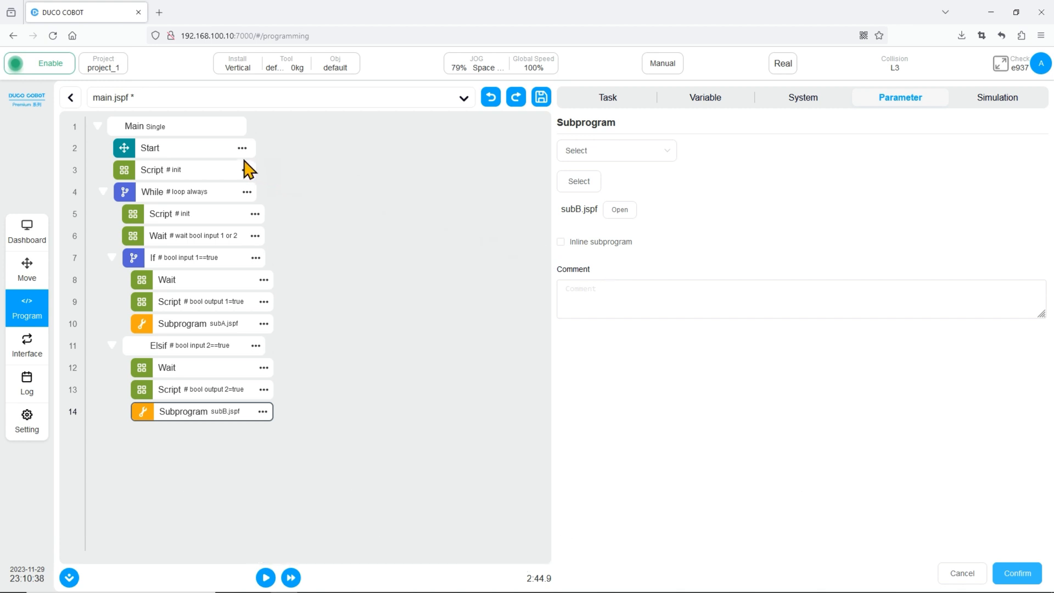
click(541, 97)
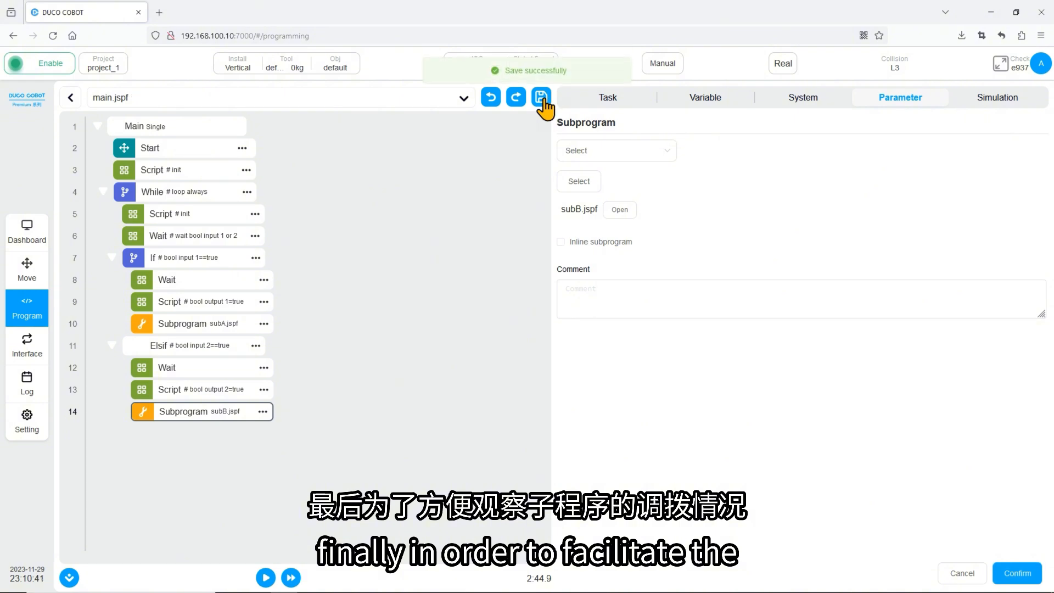
- Open the subA.jspf program and add a Message block below its Start block
click(75, 100)
click(106, 161)
click(525, 161)
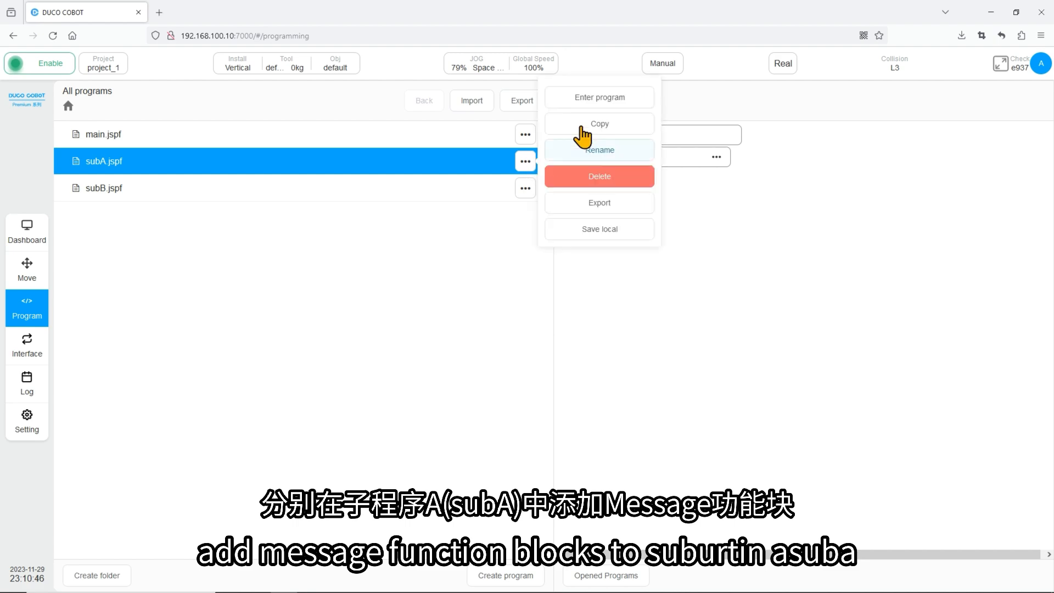
click(595, 97)
click(606, 101)
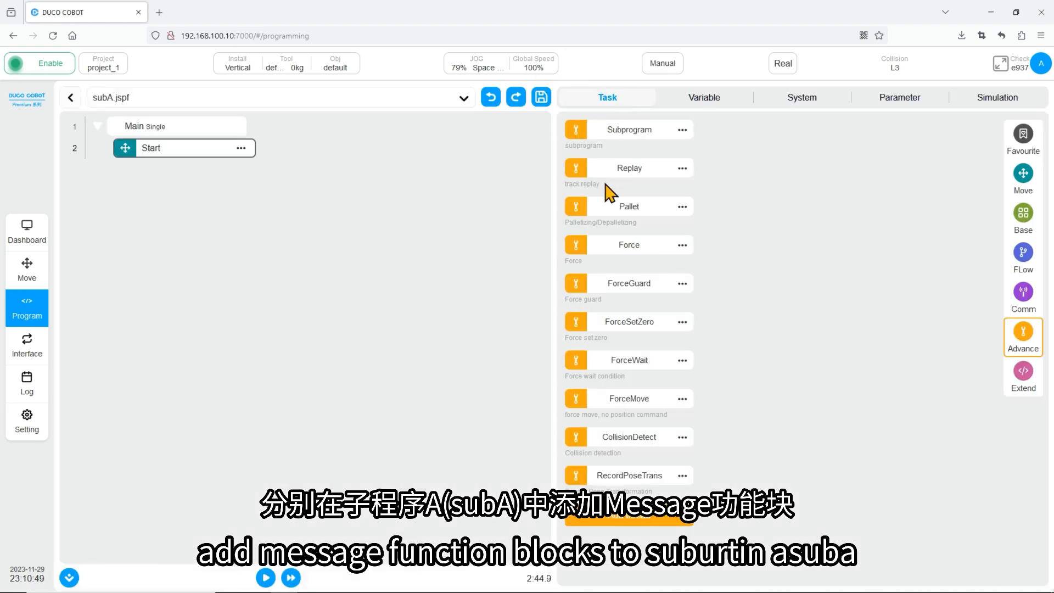
click(1021, 217)
drag(682, 282, 196, 181)
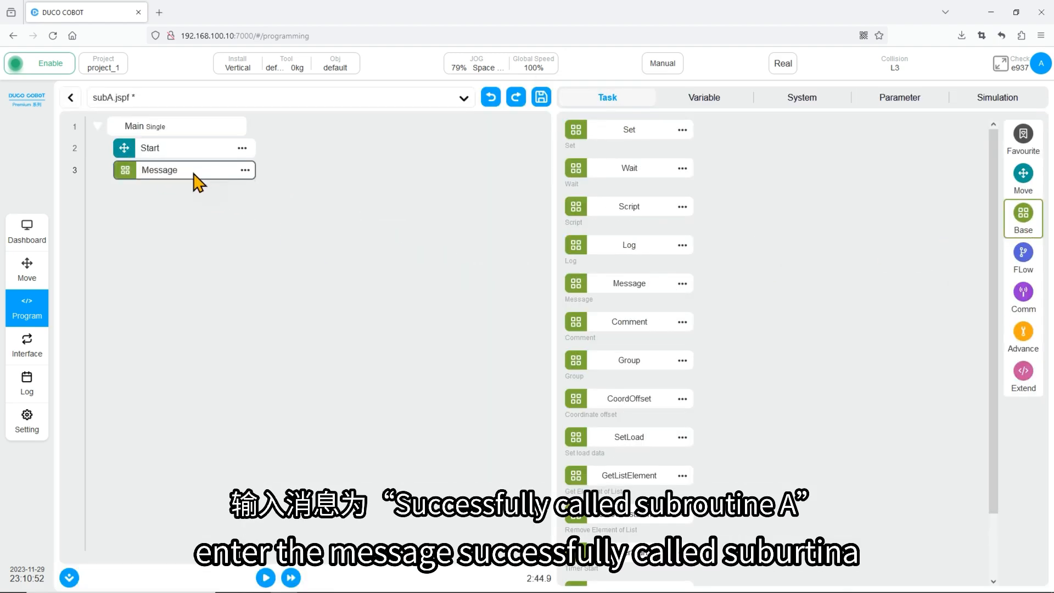
- Set the Message block's text in subA.jspf to "Successfully called subroutine A" and save the program
click(900, 99)
click(595, 178)
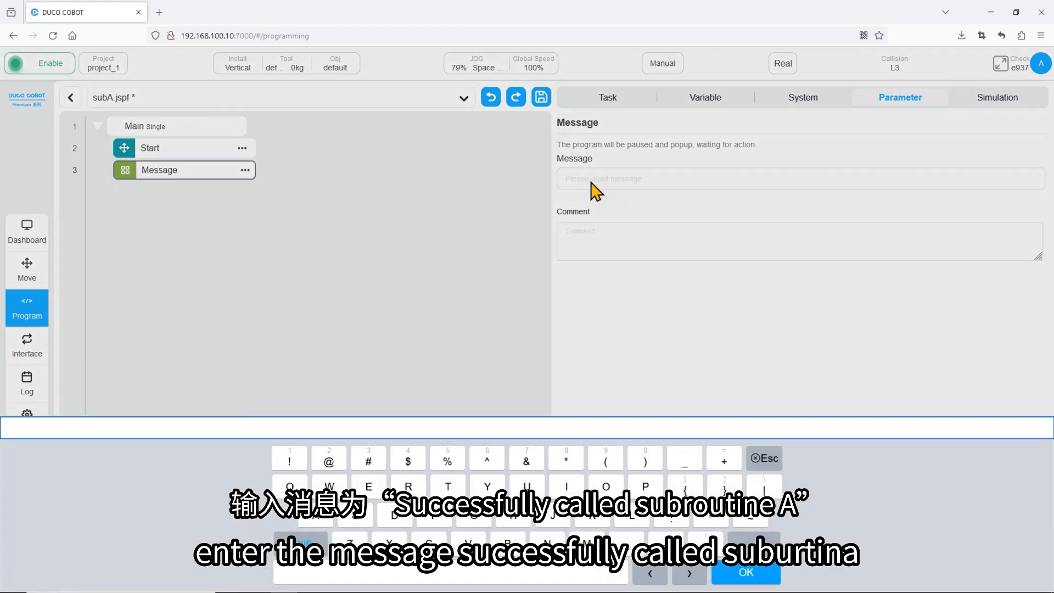
text(Successfully called subroutine A)
click(762, 570)
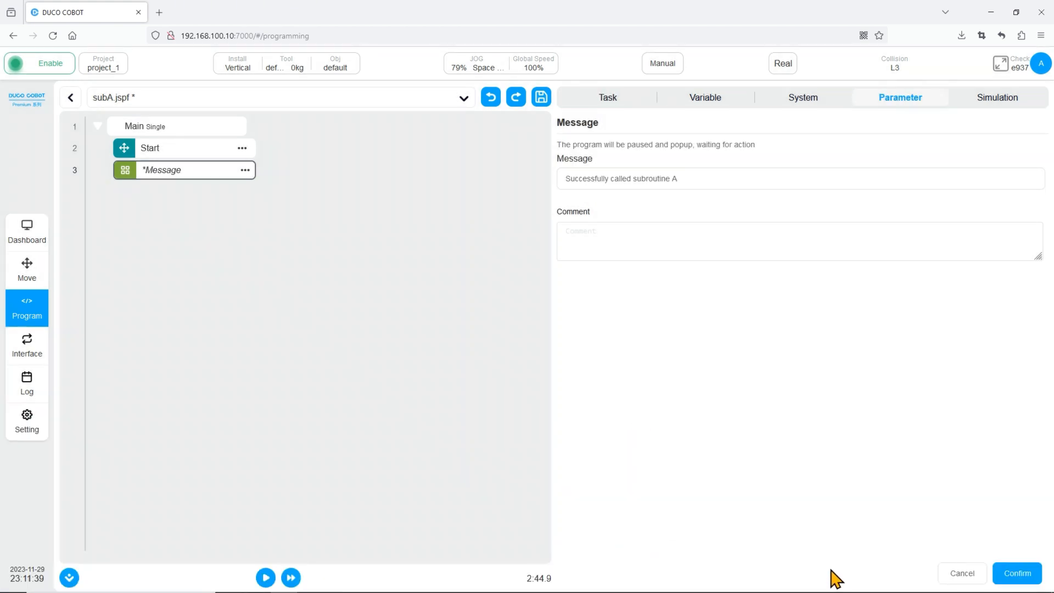
click(1009, 573)
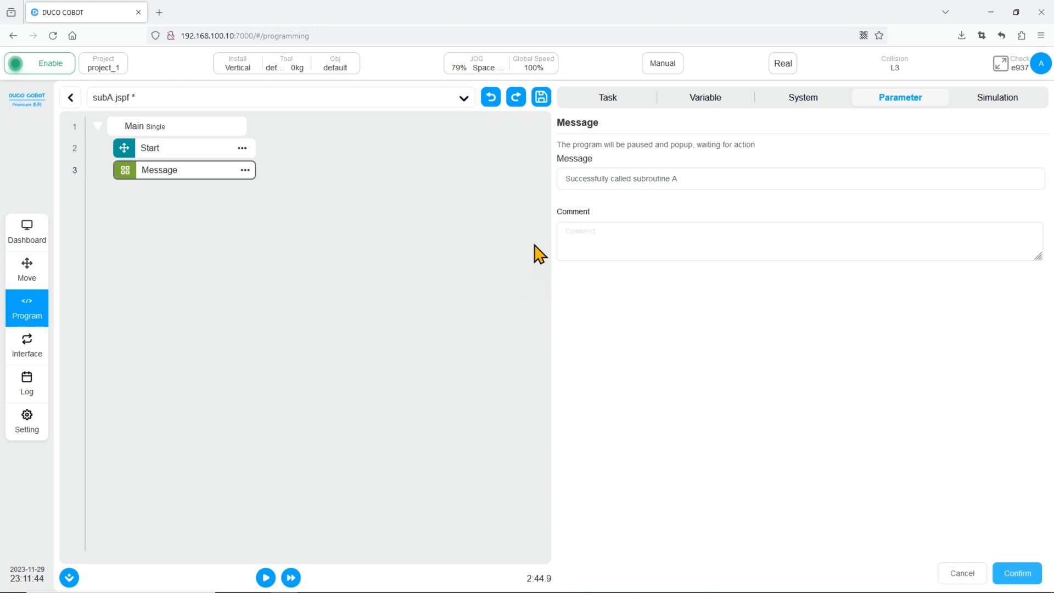
click(541, 97)
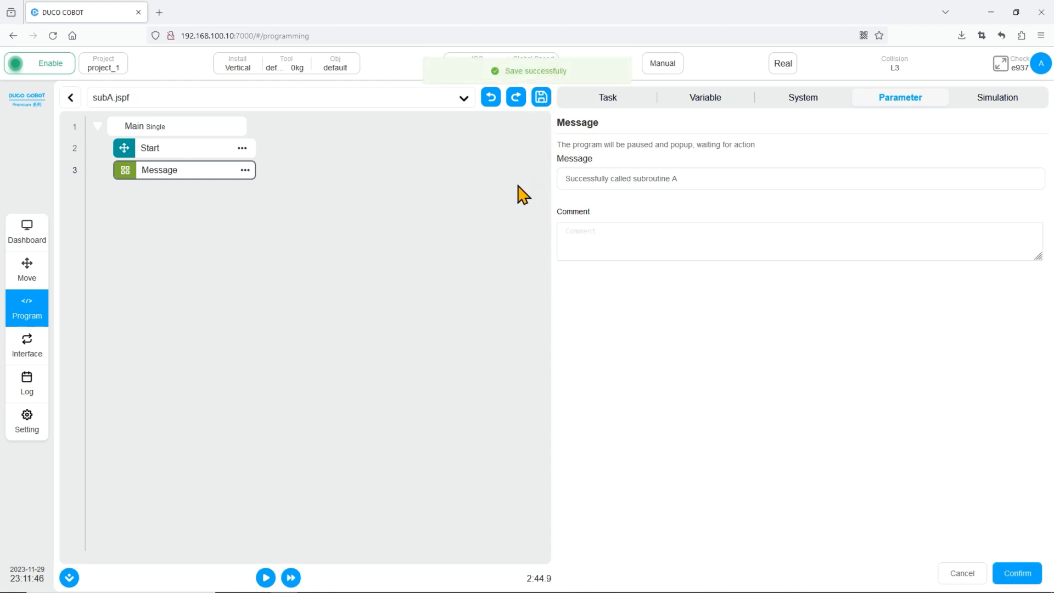
- Open the subB.jspf program and add a Message block below its Start block
click(70, 98)
click(113, 189)
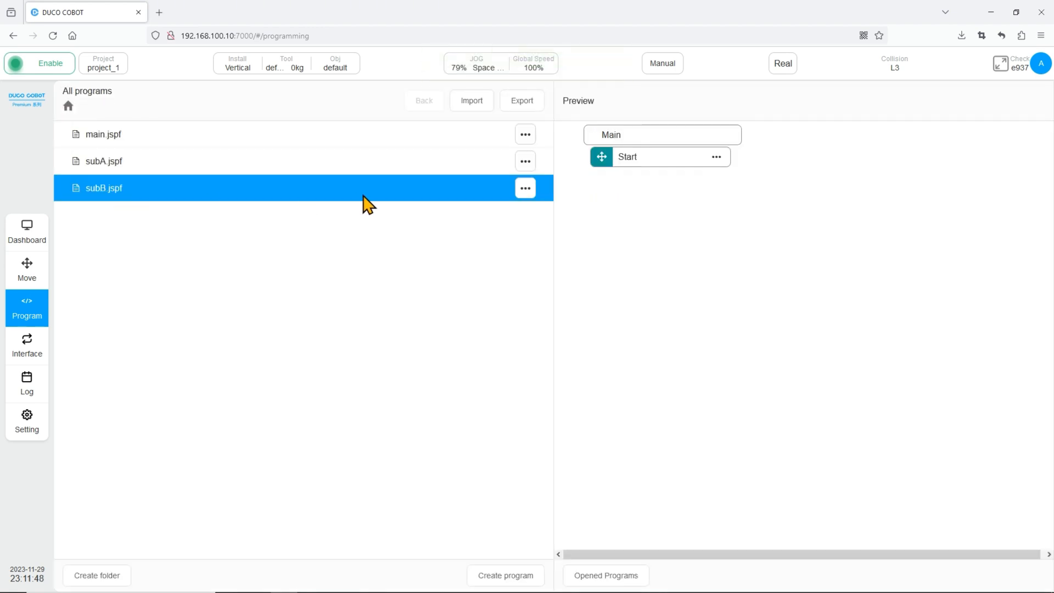
click(525, 190)
click(606, 128)
click(608, 99)
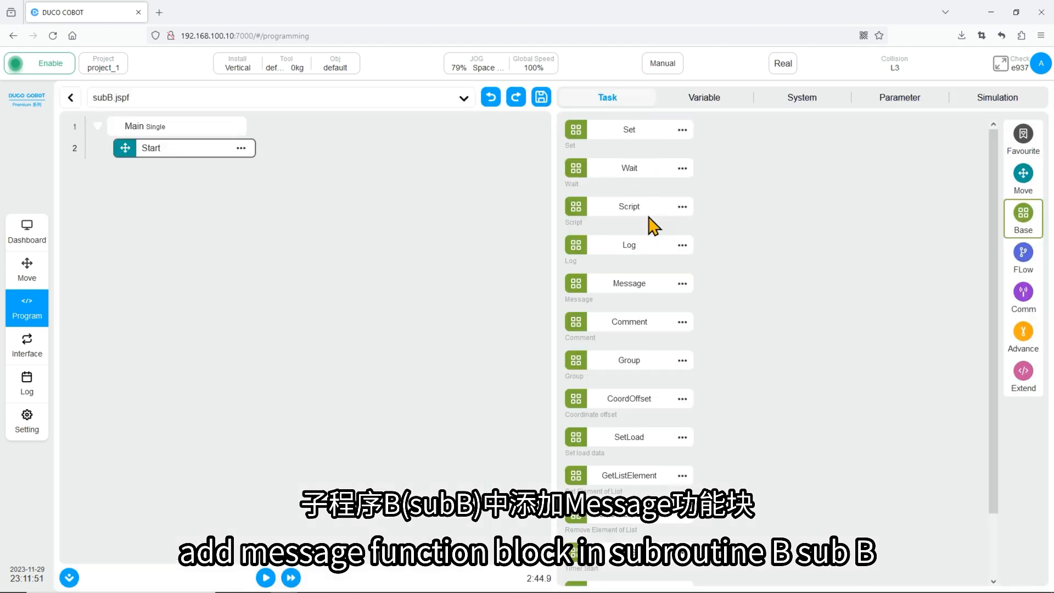
drag(649, 273, 189, 179)
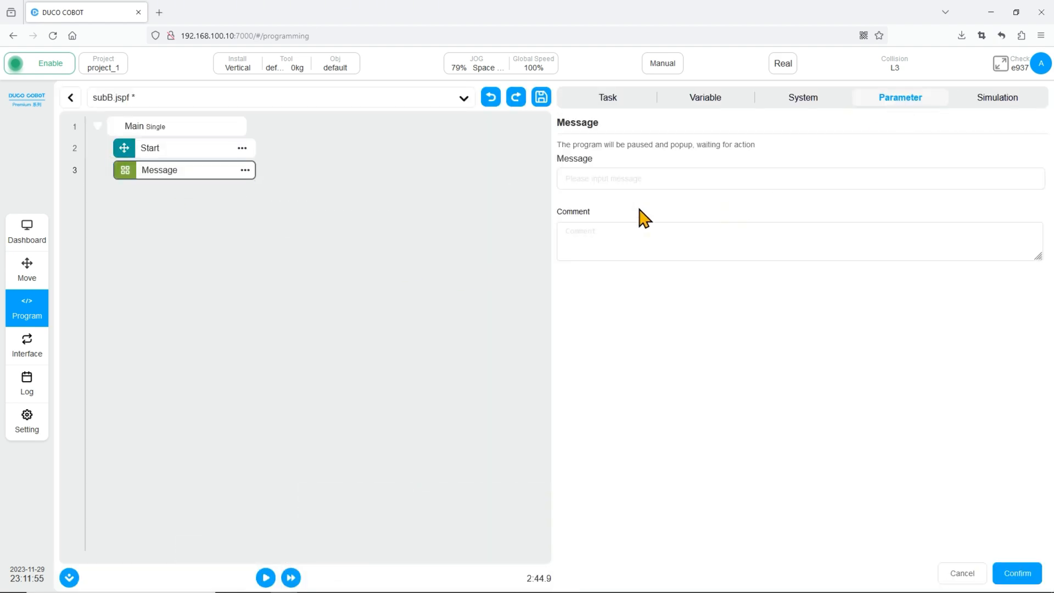
- Set the Message block's text in subB.jspf to "Successfully called subroutine B" and save the program
click(618, 181)
text(Successfully called subroutine )
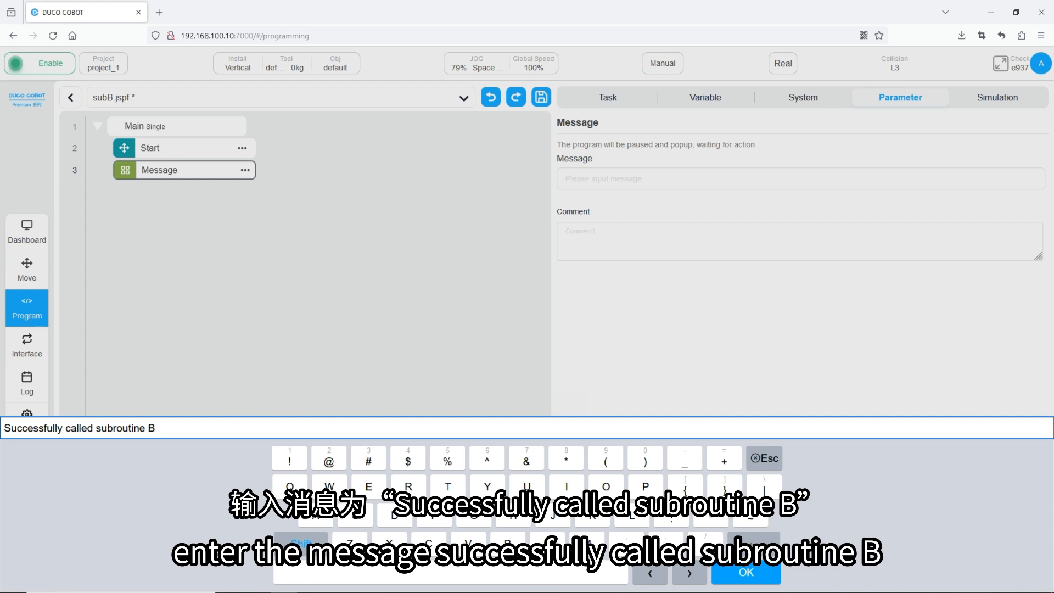
text(B)
click(734, 573)
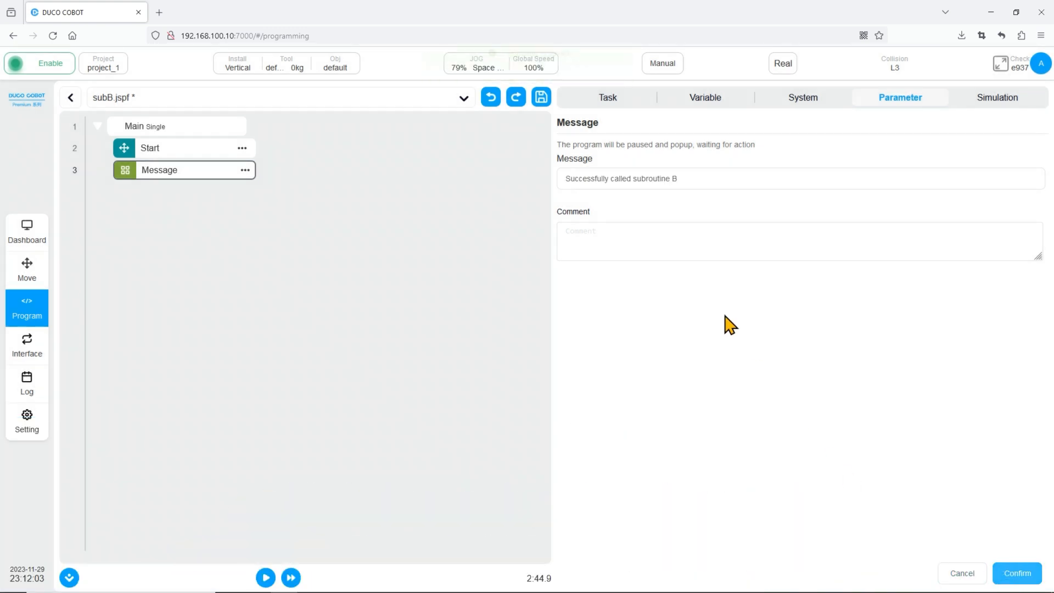
click(540, 104)
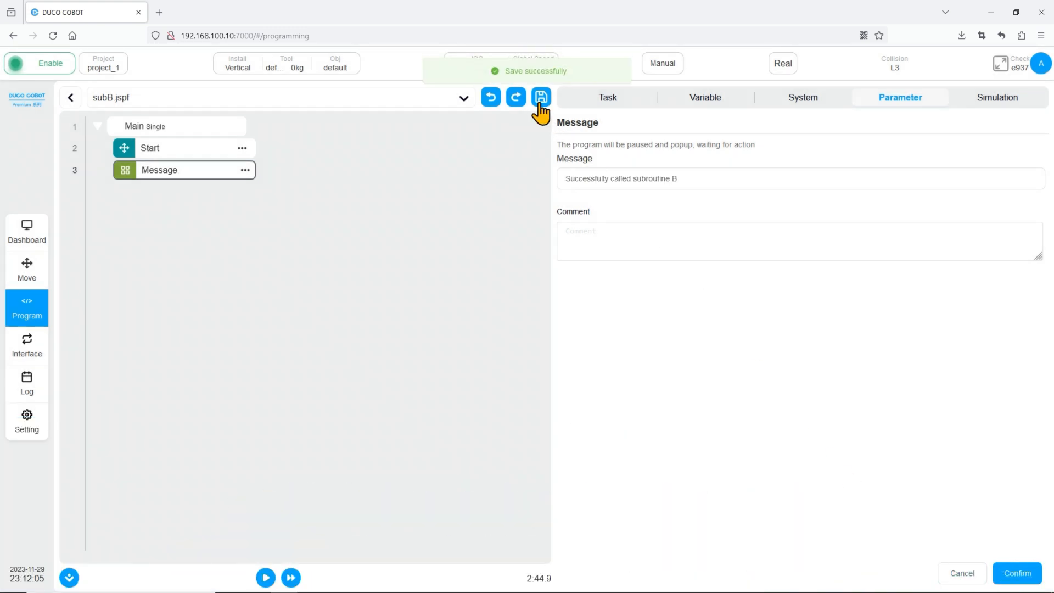
- Close subB.jspf and select main.jspf in the program list to preview its block structure
click(73, 99)
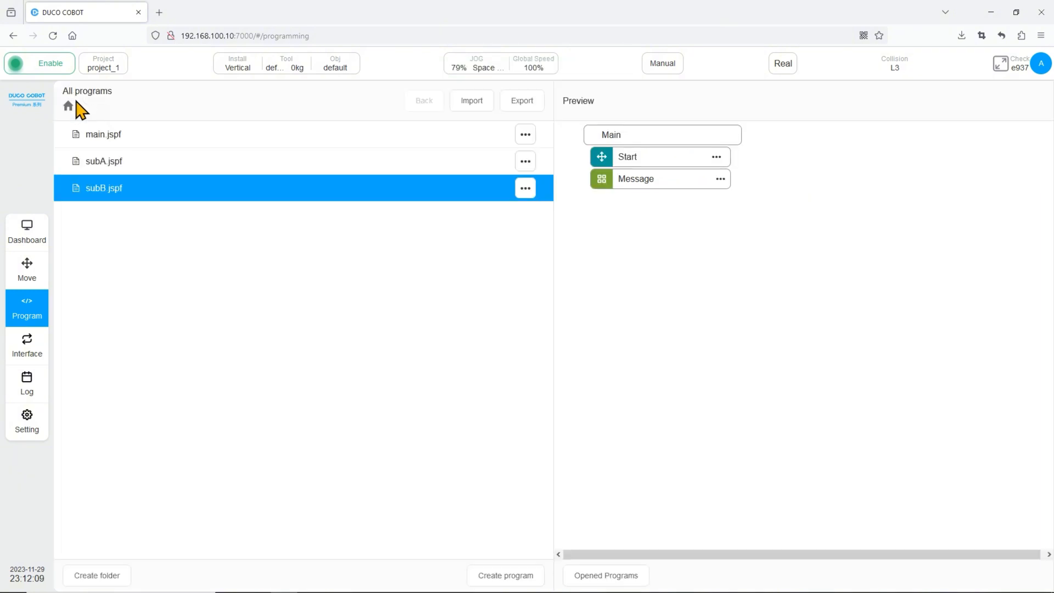
click(98, 134)
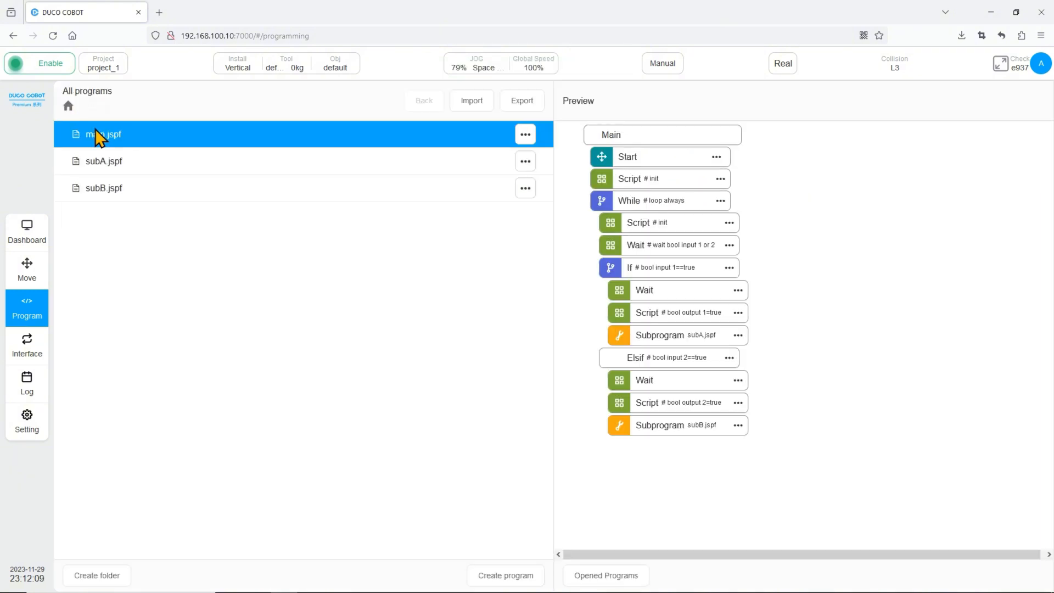
- Assign main.jspf as the Run program of the Function In 1 register and save the project
click(27, 347)
click(459, 105)
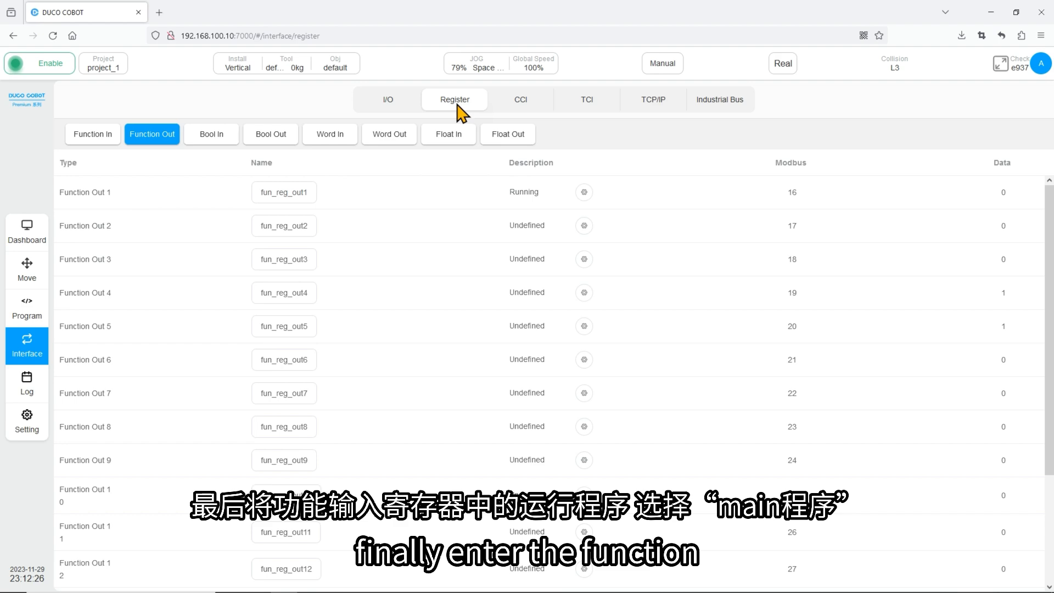
click(93, 134)
click(560, 193)
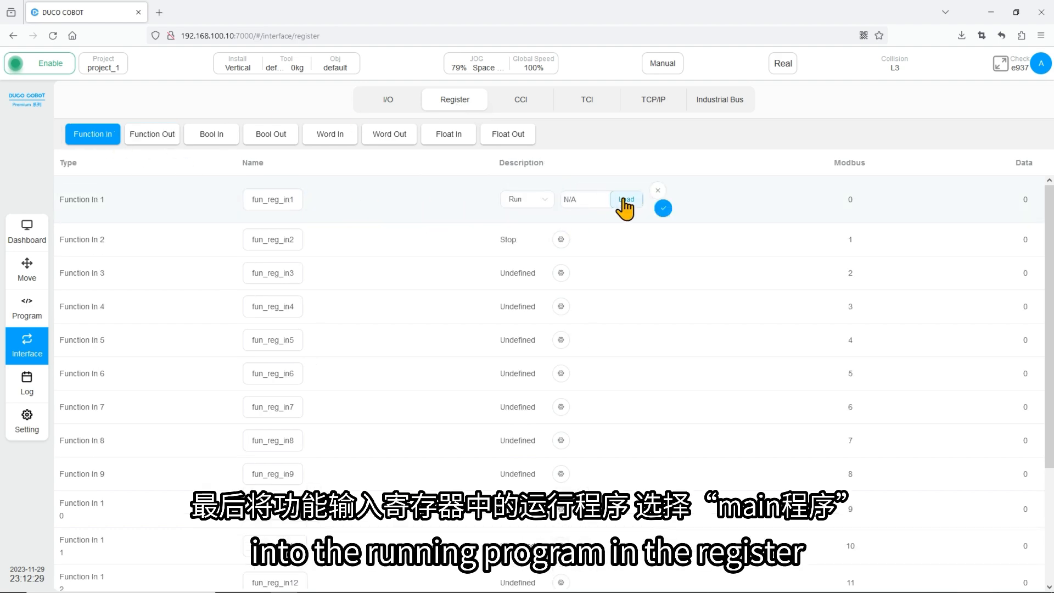
click(624, 200)
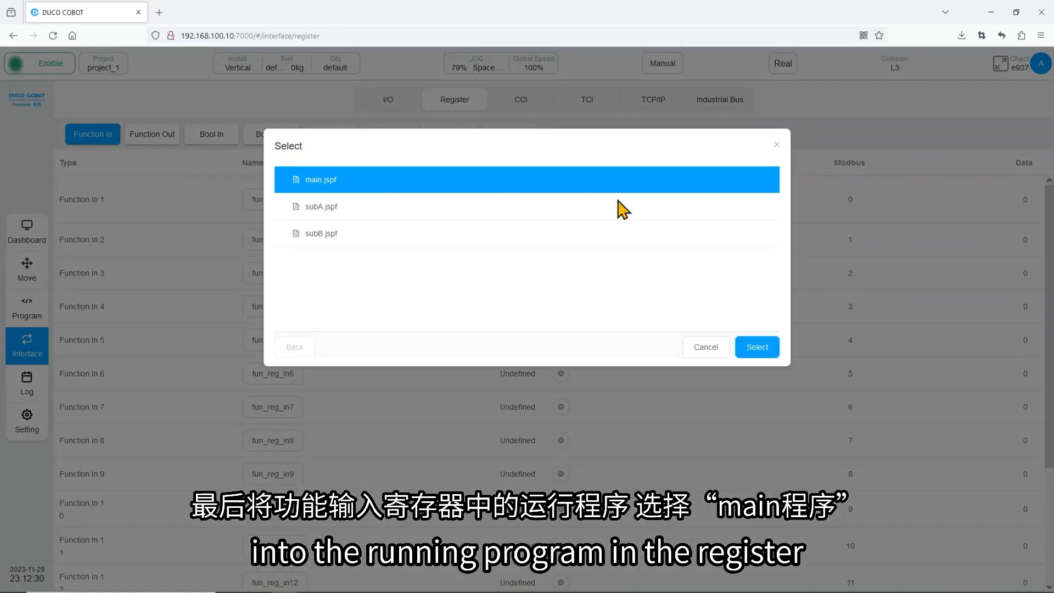
click(756, 347)
click(664, 205)
mouse_move(115, 69)
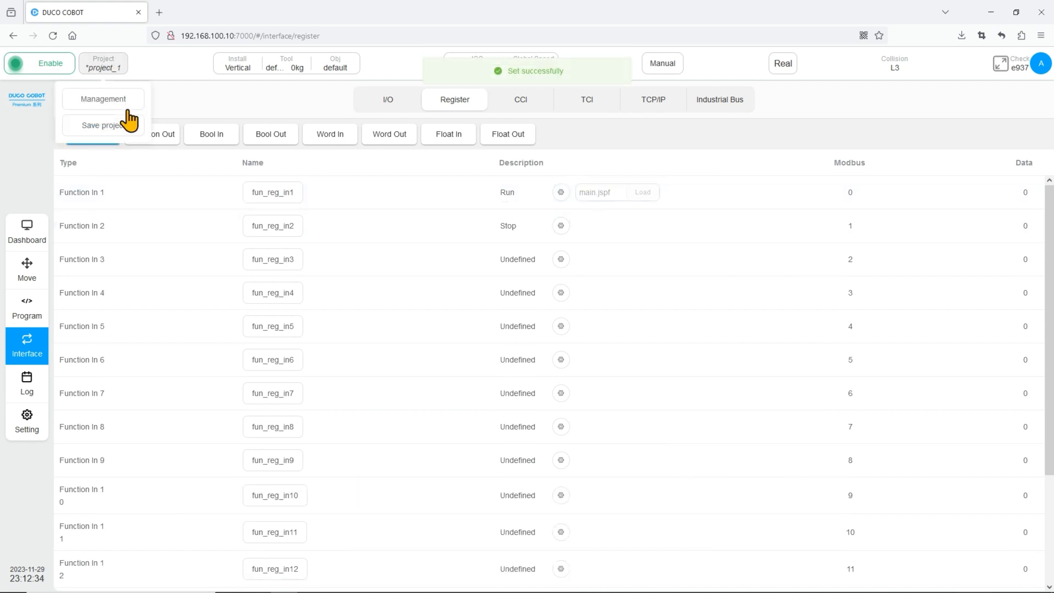
click(127, 126)
- Return to the program list and open main.jspf for the test run
click(30, 312)
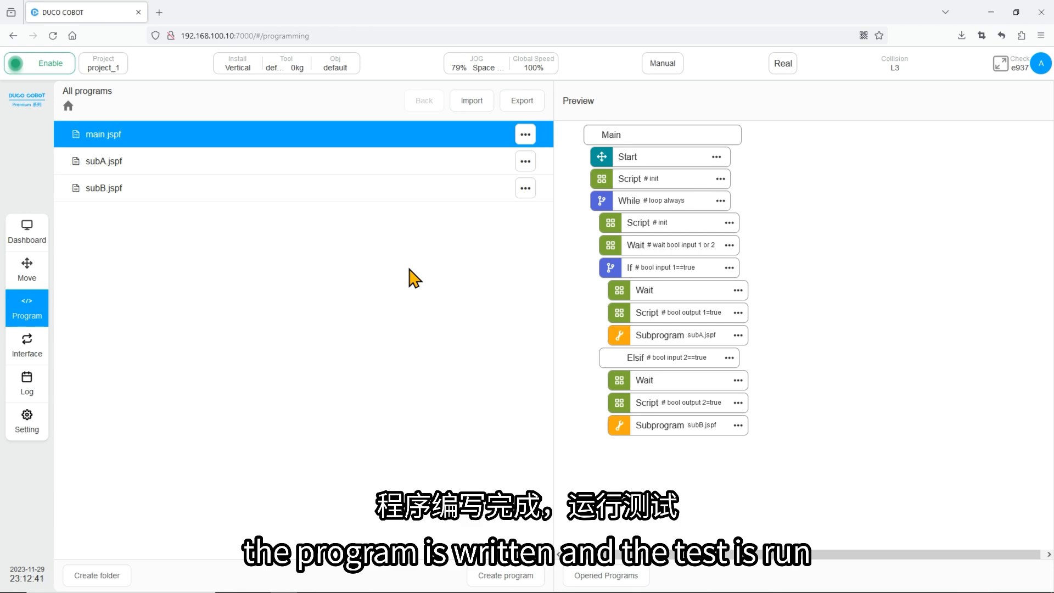
click(525, 133)
click(605, 74)
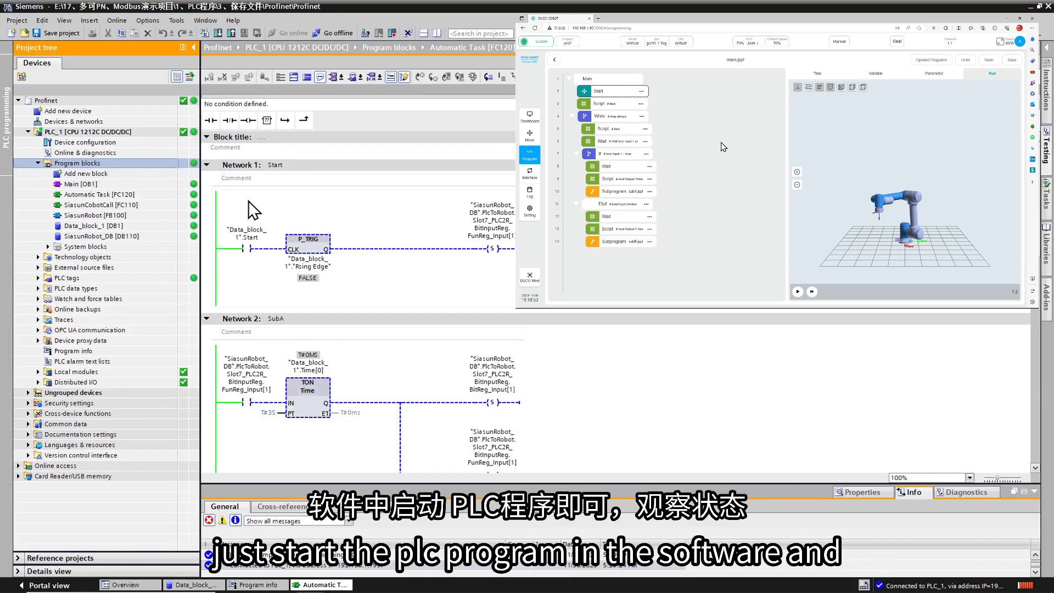
- Switch to TIA Portal and modify the "Data_block_1".Start contact in Network 1 of Automatic Task [FC120] to 1
click(255, 236)
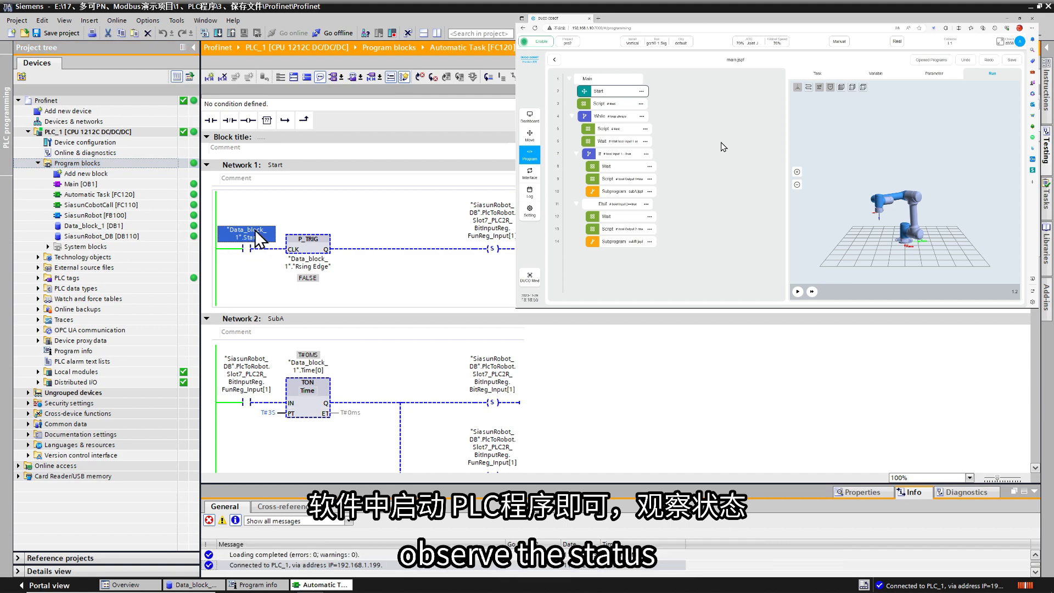
right_click(256, 236)
mouse_move(321, 236)
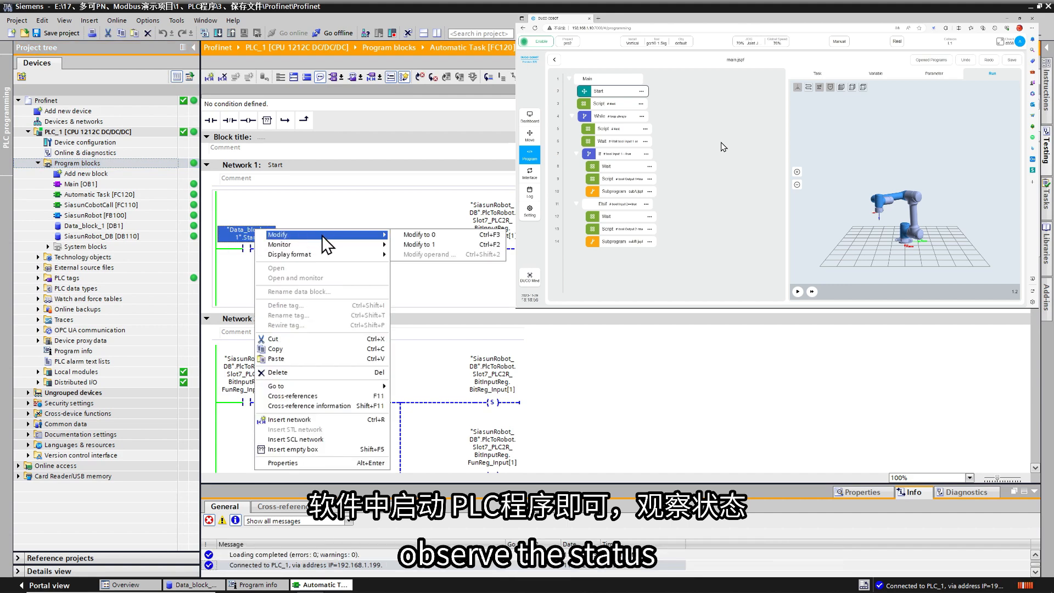
click(424, 245)
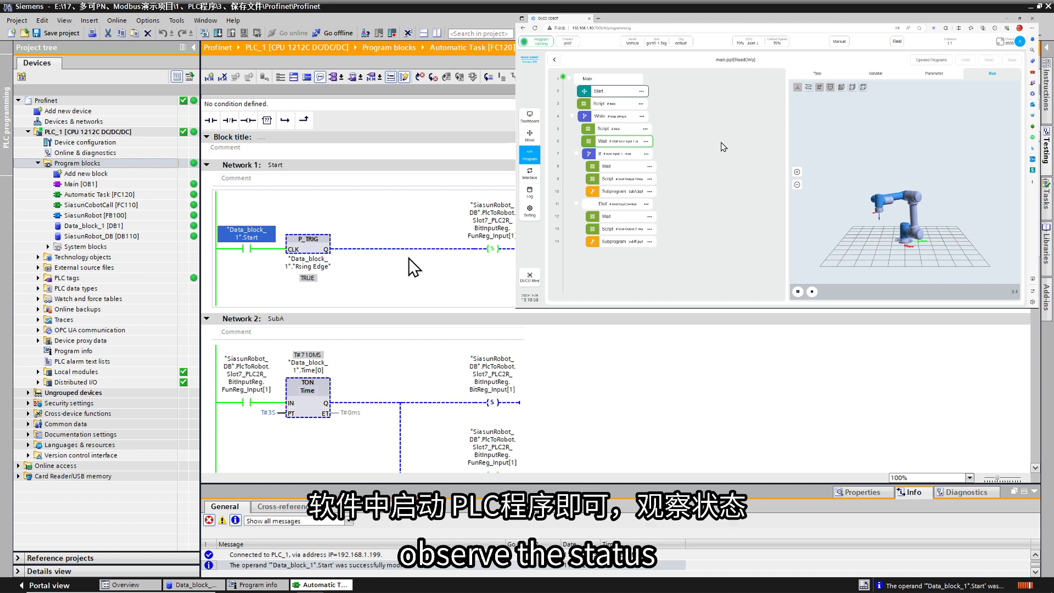
- Monitor the SubA and SubB logic in Networks 2 and 3 during the robot run, and resume the robot program from the subroutine B message
scroll(408, 257, down, 2)
scroll(414, 267, down, 2)
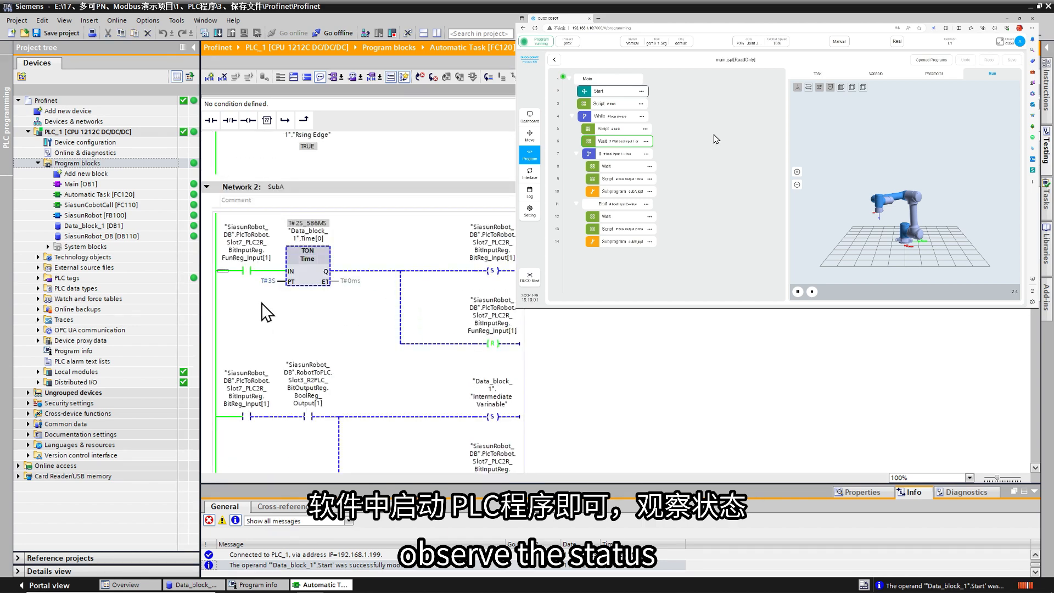
scroll(379, 336, up, 3)
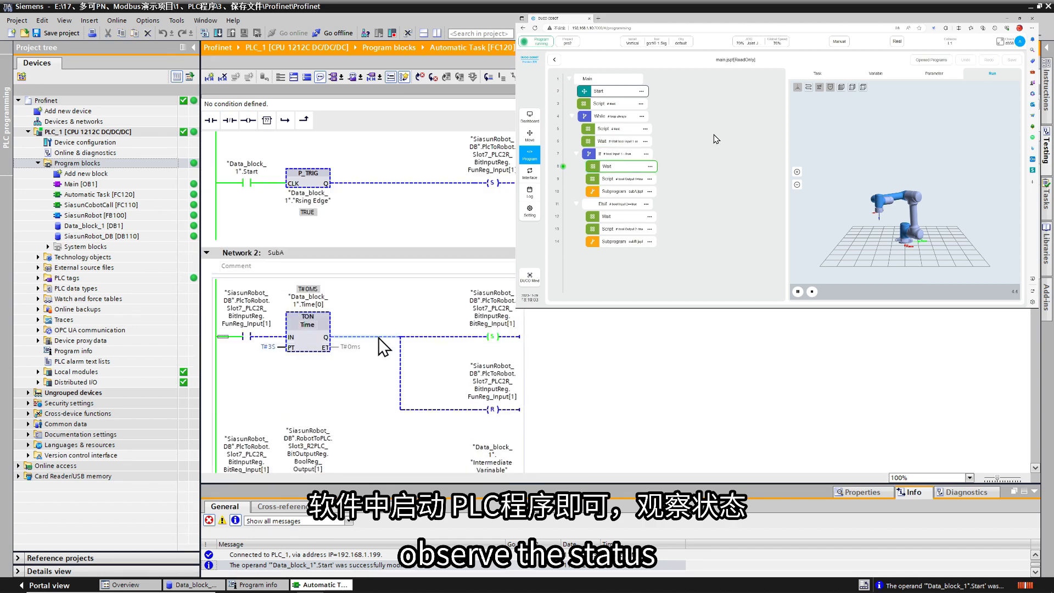
scroll(410, 329, down, 3)
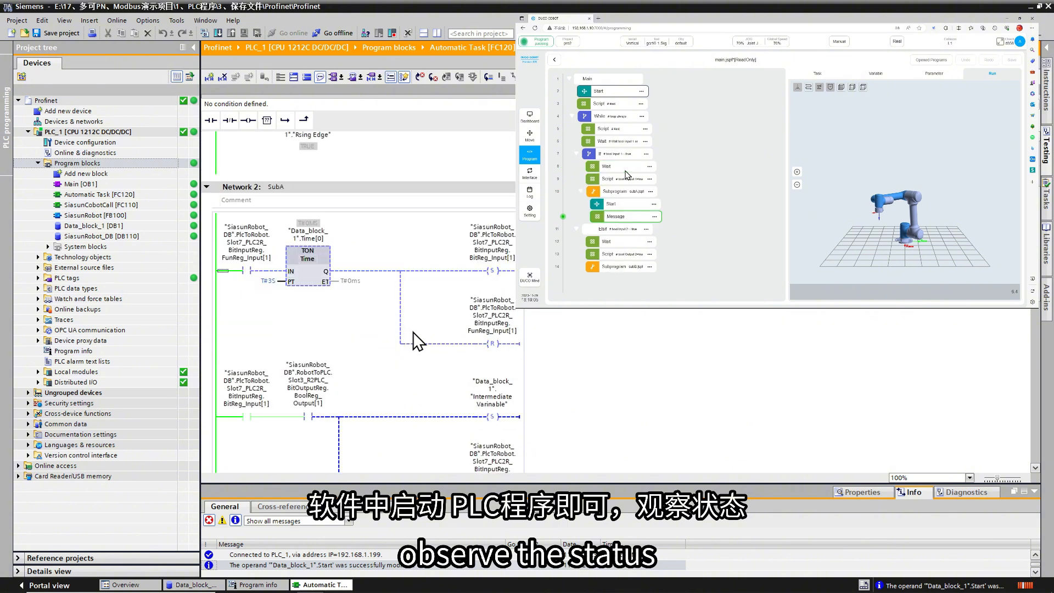
scroll(412, 332, down, 2)
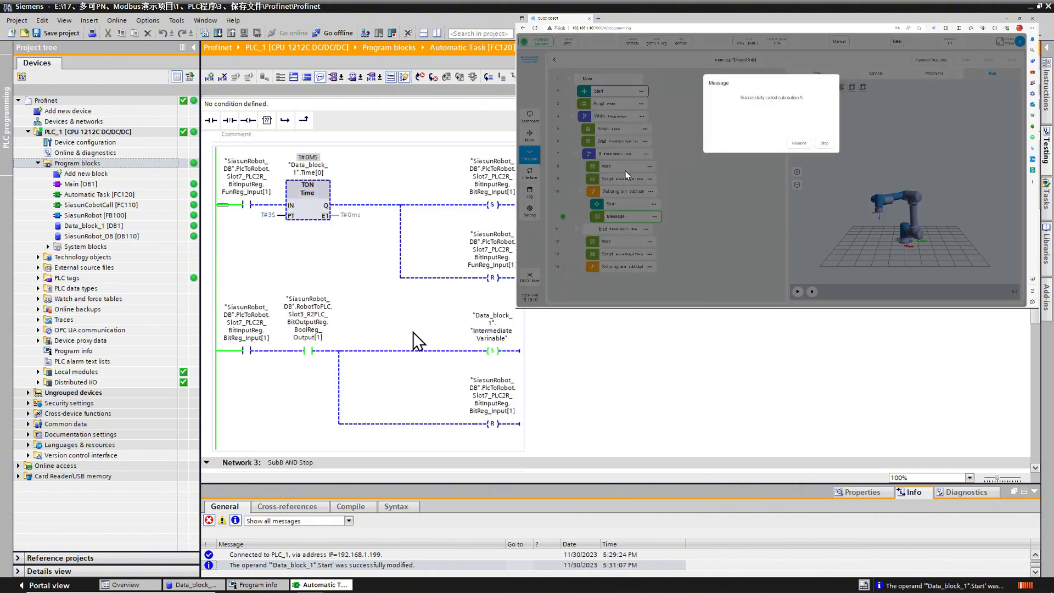
scroll(419, 342, down, 8)
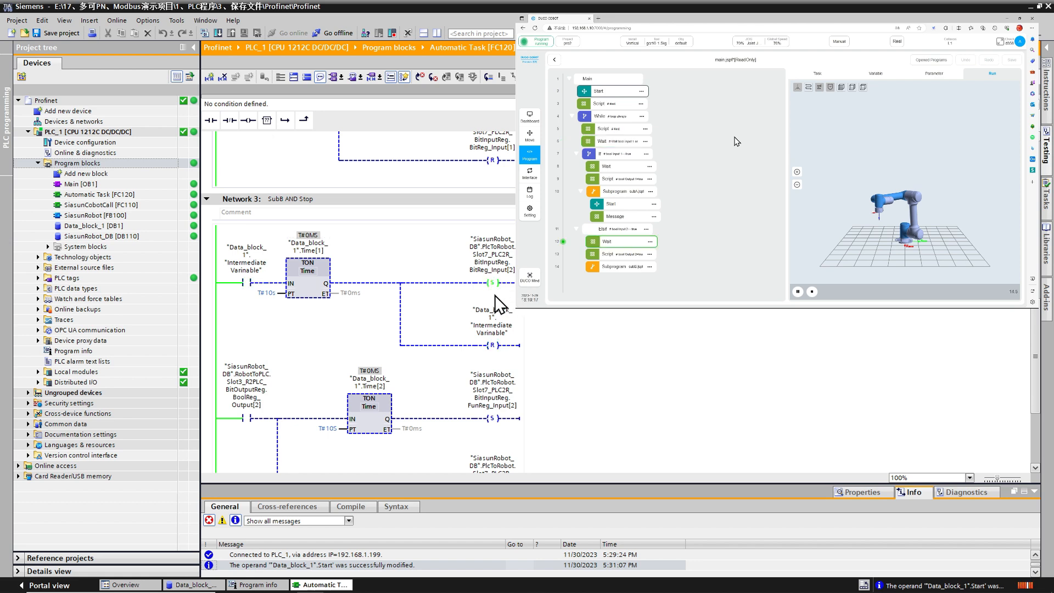
scroll(486, 305, down, 4)
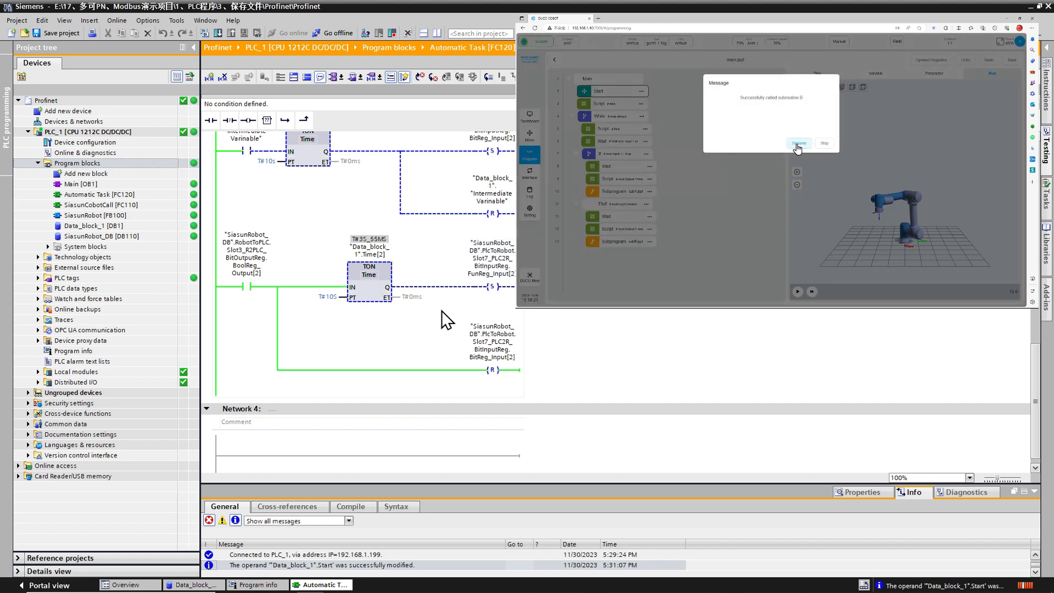
click(797, 143)
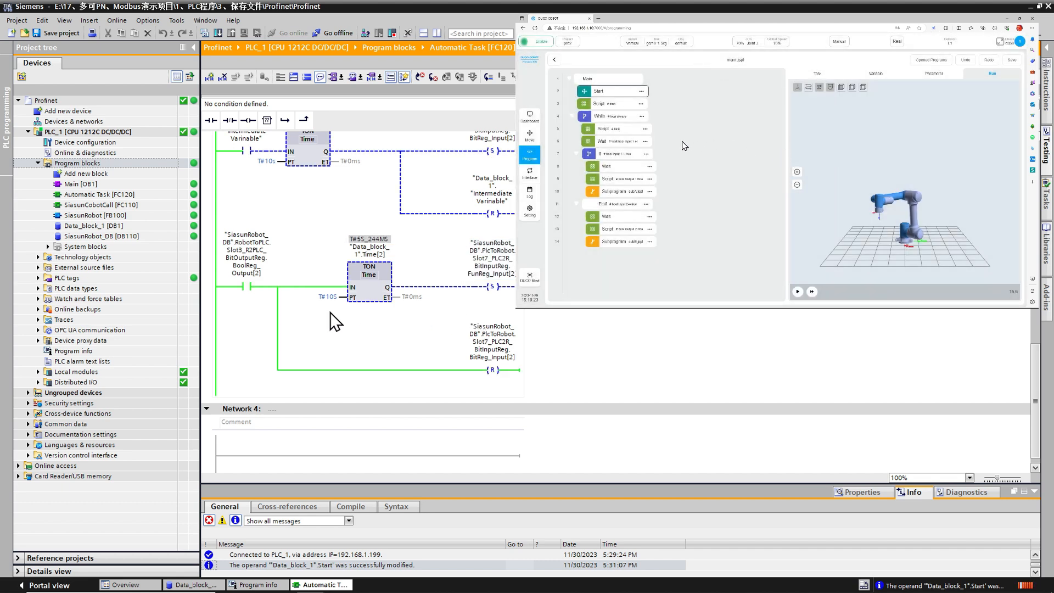